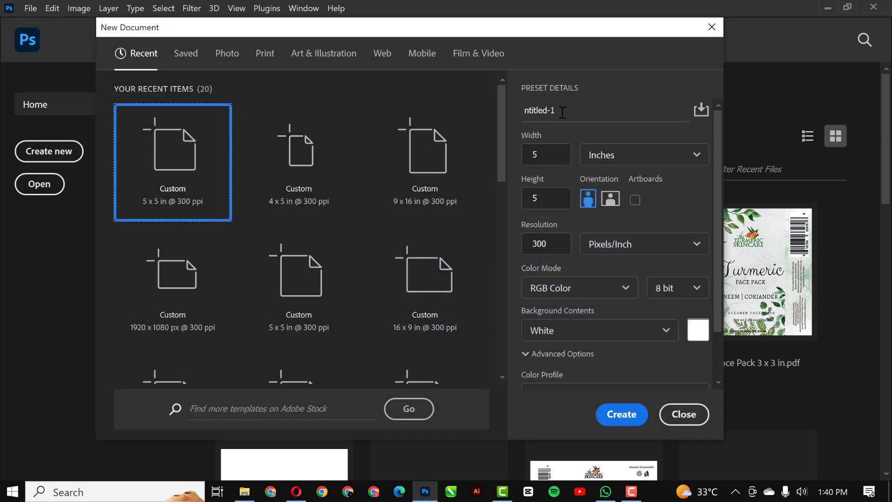
Create a 5 x 5 inch, 300 ppi RGB document named SOCIAL MEDIA FLYER with a transparent background
{"action": "left_click_drag", "start_coordinate": [558, 110], "coordinate": [530, 110]}
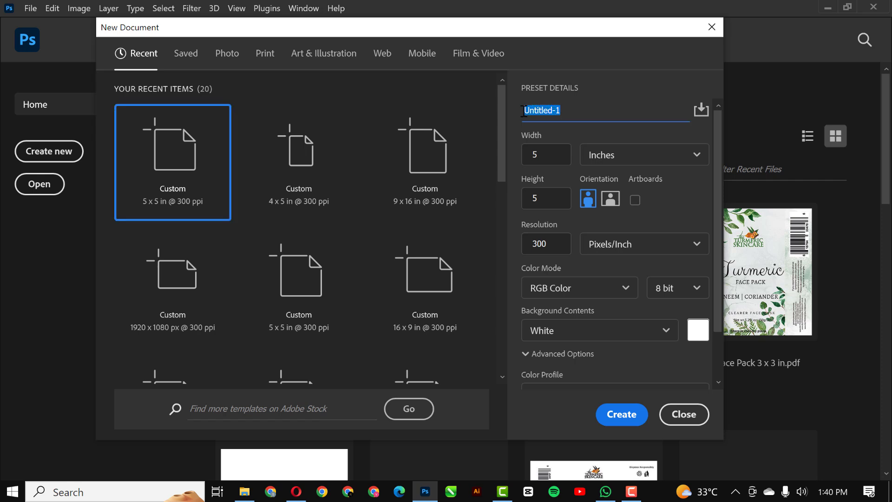
{"action": "type", "text": "SOCIAL MEDIA FLYER"}
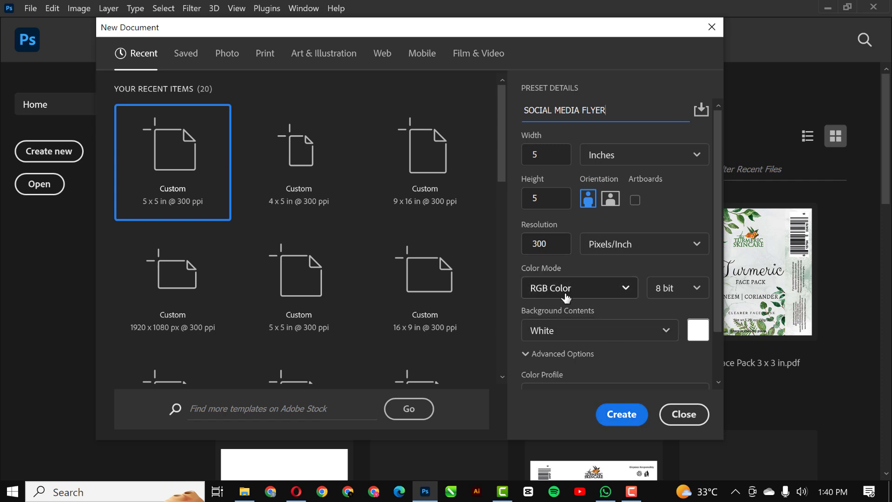
{"action": "left_click", "coordinate": [599, 336]}
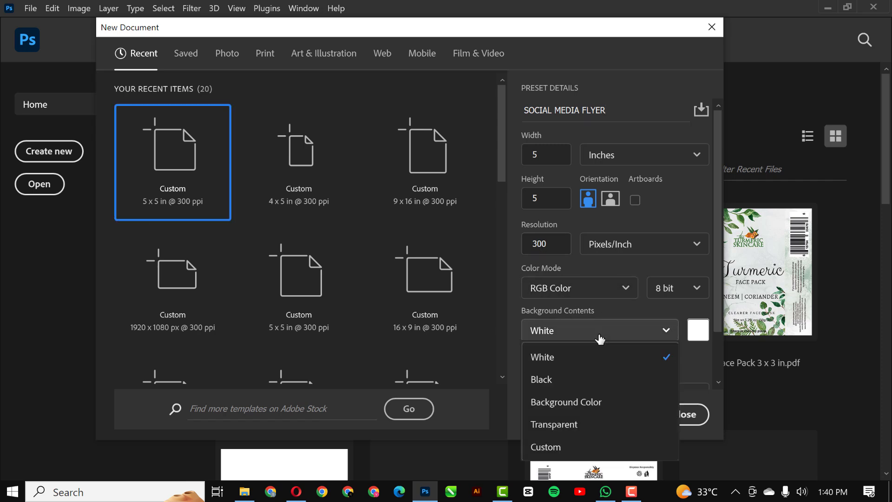
{"action": "left_click", "coordinate": [583, 424]}
{"action": "left_click", "coordinate": [635, 414]}
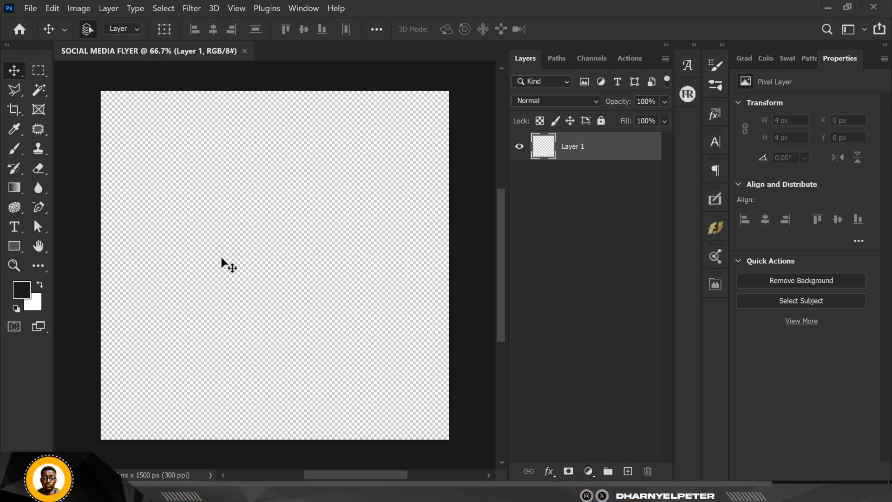
Add a Solid Color fill layer in pure white, hex FFFFFF, as the flyer's background
{"action": "left_click", "coordinate": [589, 472]}
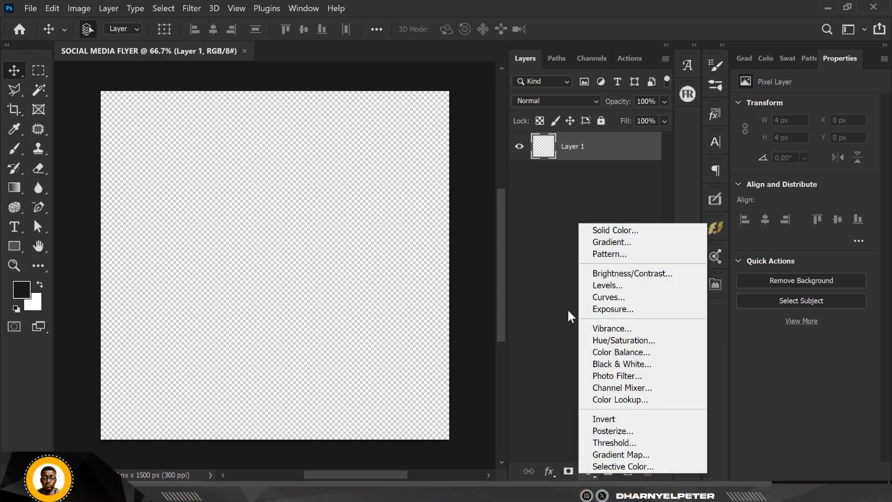
{"action": "left_click", "coordinate": [617, 231]}
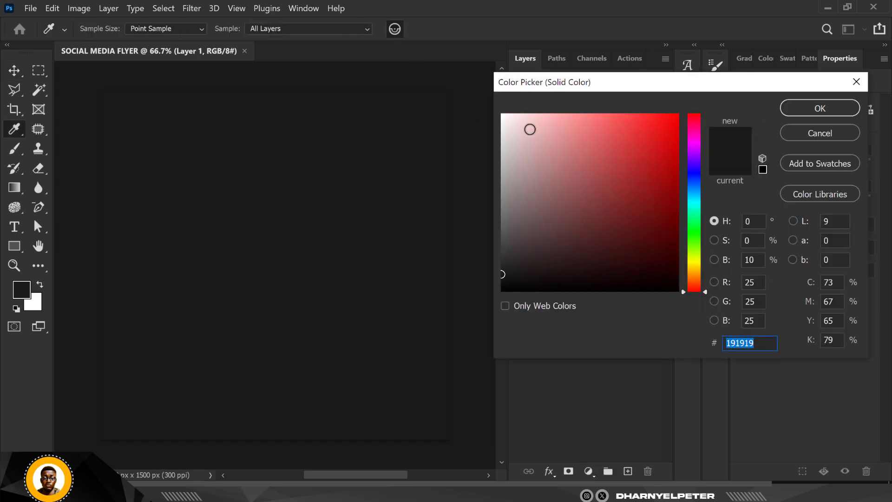
{"action": "left_click", "coordinate": [504, 114]}
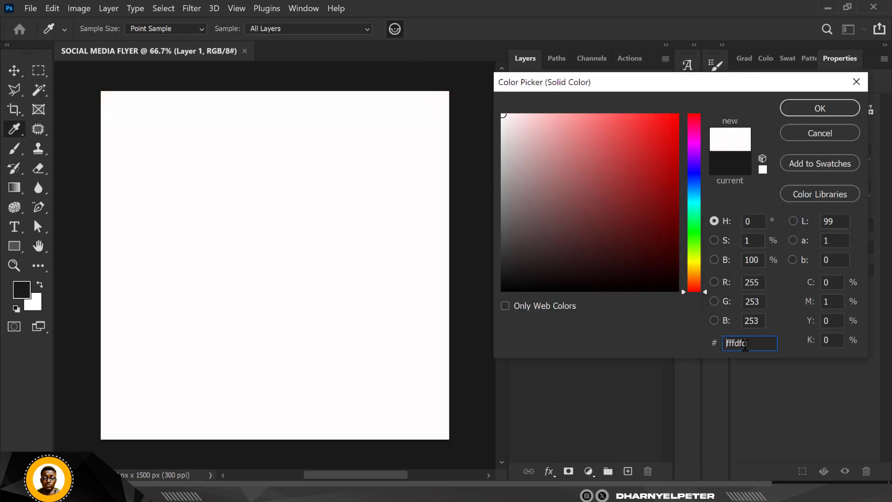
{"action": "left_click_drag", "start_coordinate": [752, 344], "coordinate": [700, 342]}
{"action": "type", "text": "FFFFFF"}
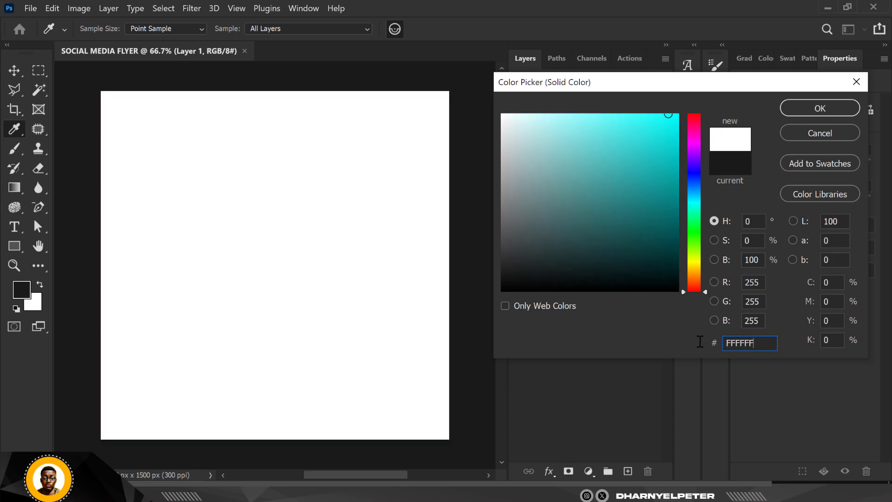
{"action": "left_click", "coordinate": [809, 112]}
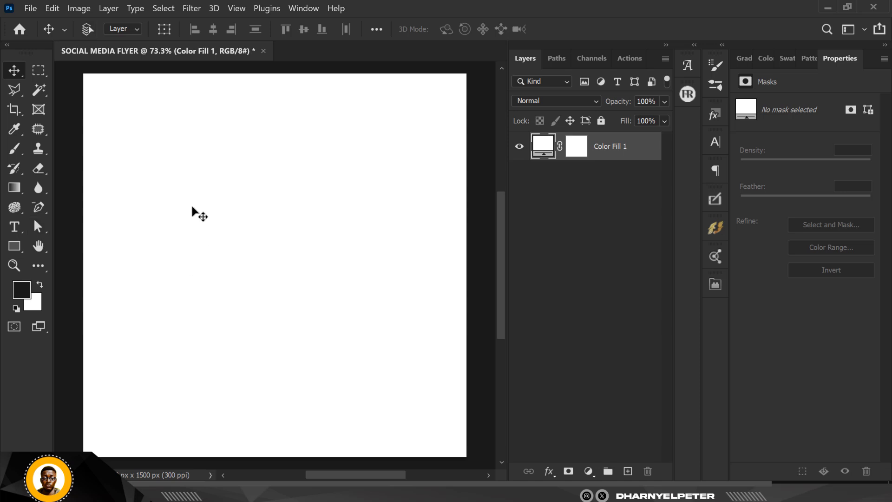
{"action": "scroll", "coordinate": [192, 205], "scroll_direction": "up", "scroll_amount": 1}
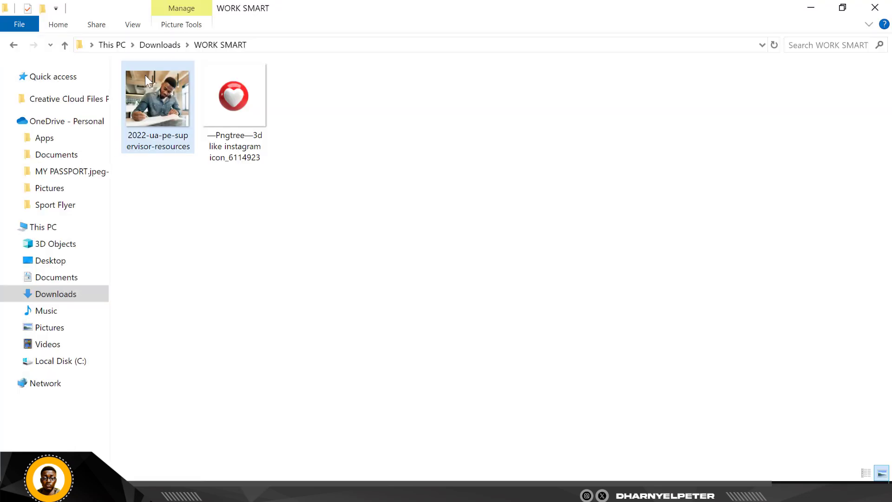
Place the 2022-ua-pe-supervisor-resources photo from the WORK SMART folder into the flyer
{"action": "left_click", "coordinate": [169, 118]}
{"action": "left_click_drag", "start_coordinate": [166, 96], "coordinate": [278, 304]}
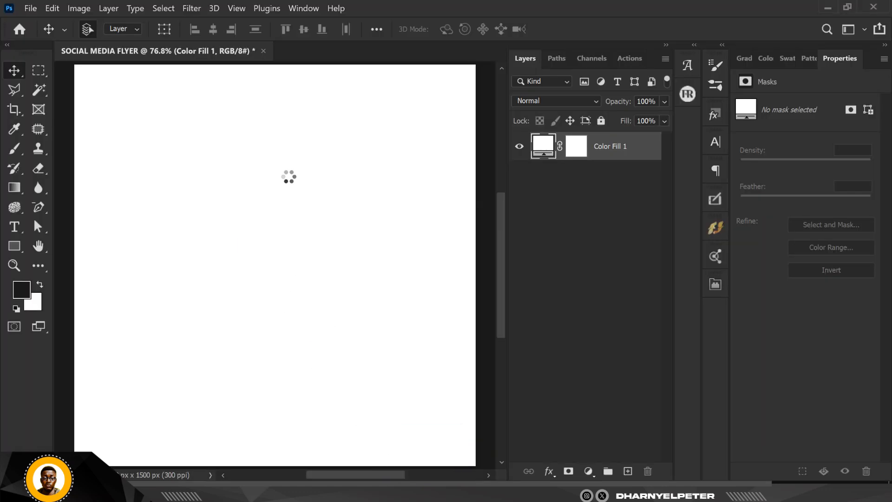
{"action": "scroll", "coordinate": [278, 234], "scroll_direction": "down", "scroll_amount": 2}
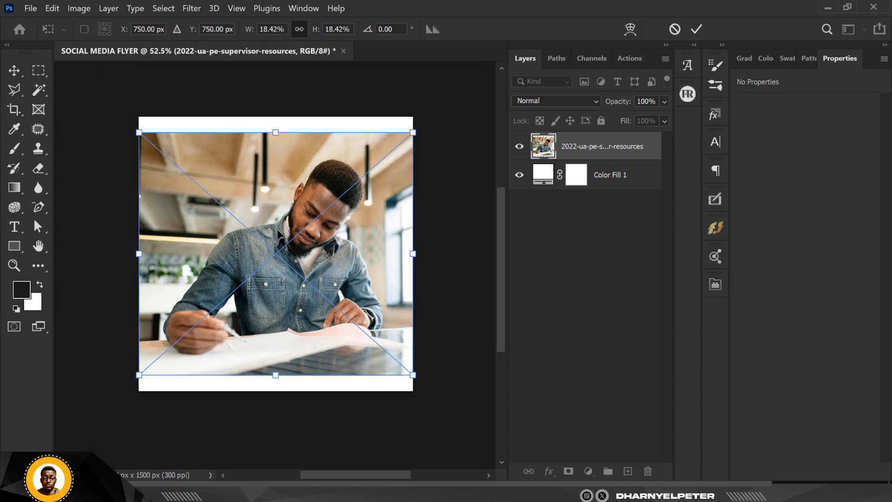
Scale the placed photo down to about 14.07%, position it slightly off-centre on the canvas, and commit the placement
{"action": "left_click_drag", "start_coordinate": [413, 375], "coordinate": [386, 354]}
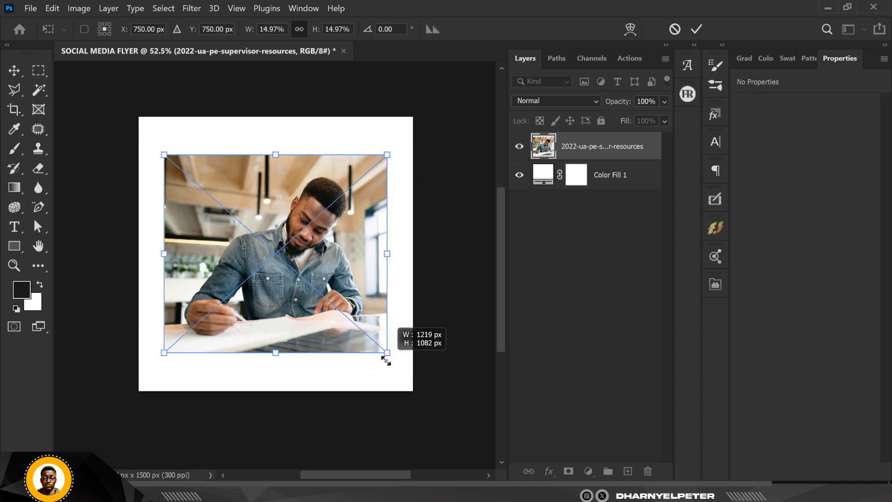
{"action": "left_click_drag", "start_coordinate": [357, 309], "coordinate": [349, 310]}
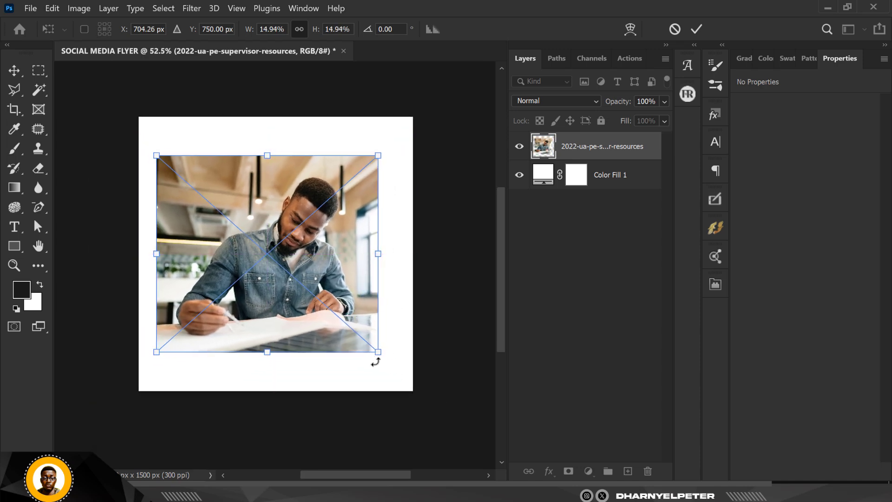
{"action": "left_click_drag", "start_coordinate": [381, 351], "coordinate": [366, 349]}
{"action": "left_click_drag", "start_coordinate": [340, 291], "coordinate": [350, 260]}
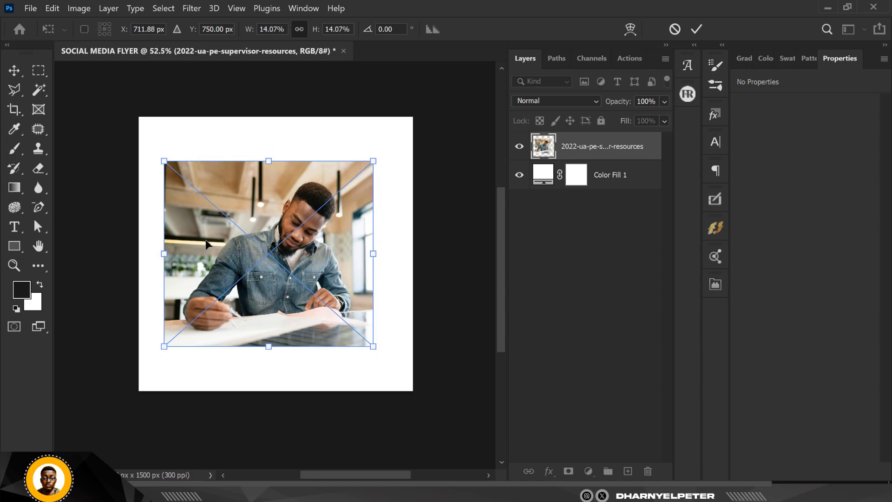
{"action": "key", "text": "Return"}
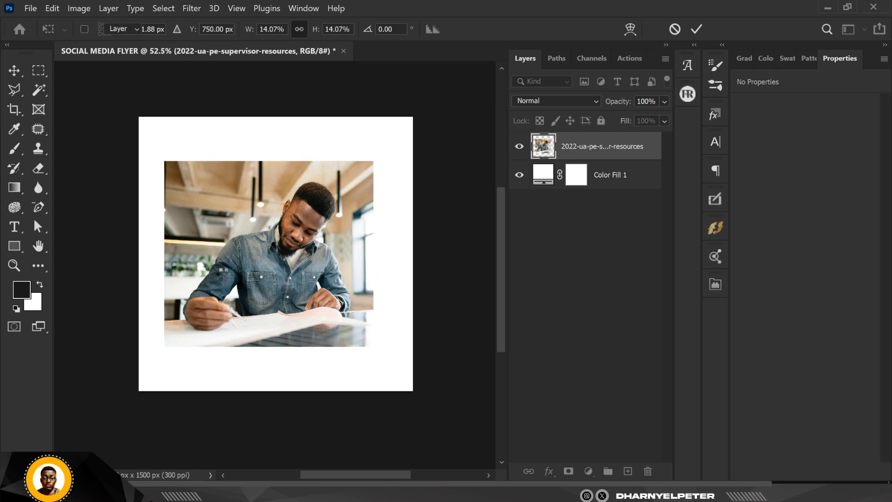
{"action": "scroll", "coordinate": [204, 220], "scroll_direction": "up", "scroll_amount": 2}
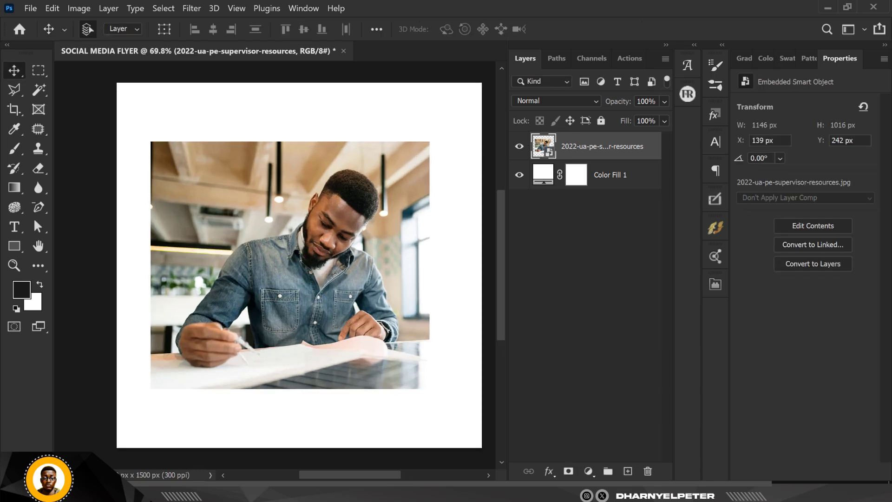
Add a layer mask to the photo layer and open the Camera Raw filter on the photo itself
{"action": "left_click", "coordinate": [569, 471]}
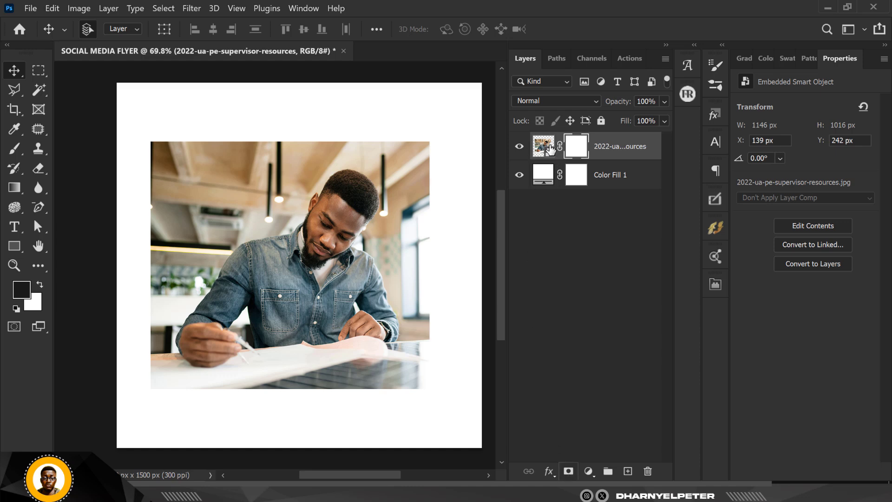
{"action": "left_click", "coordinate": [546, 148]}
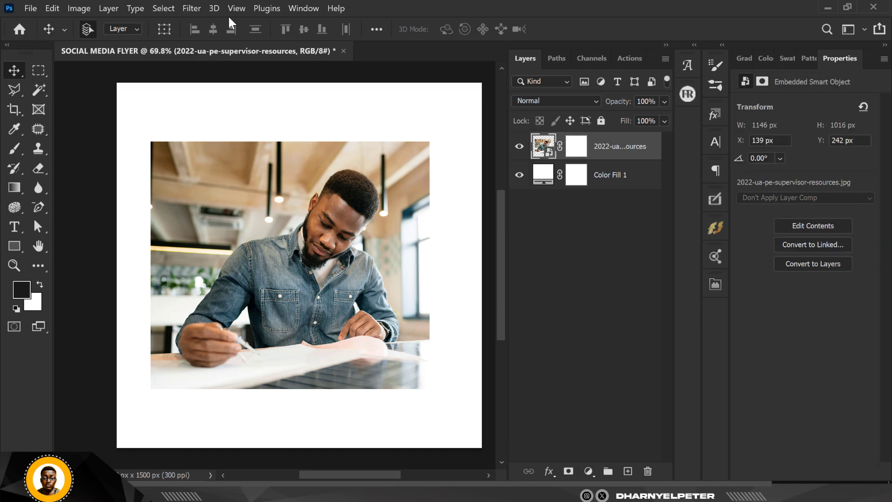
{"action": "left_click", "coordinate": [191, 9]}
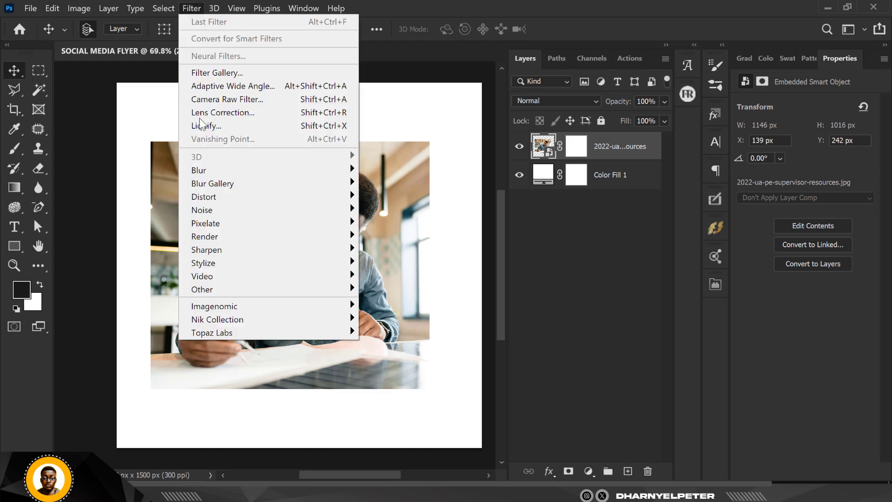
{"action": "left_click", "coordinate": [236, 103]}
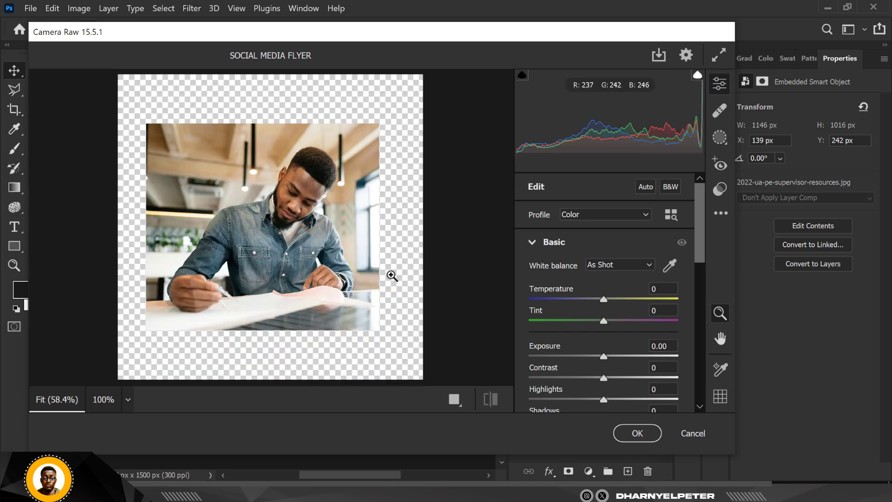
Set the Camera Raw Contrast to +19 and Highlights to -33, then try Shadows at +54 and lower it again
{"action": "scroll", "coordinate": [574, 352], "scroll_direction": "down", "scroll_amount": 2}
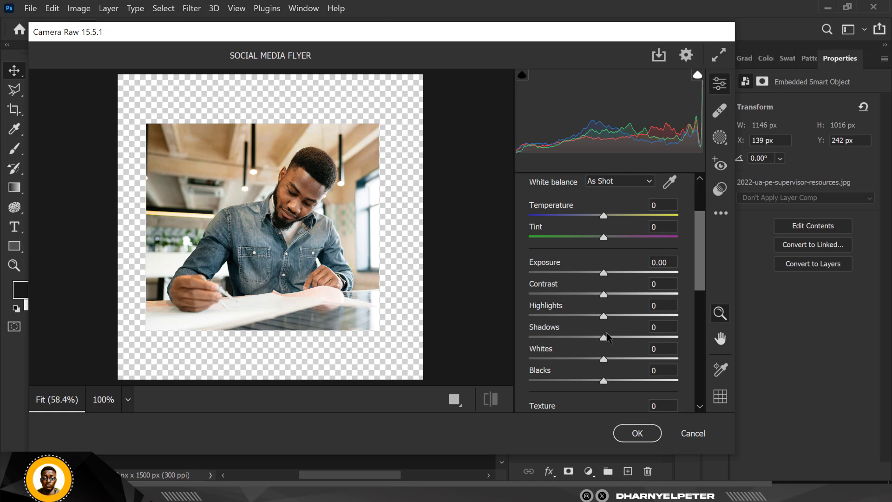
{"action": "left_click_drag", "start_coordinate": [604, 317], "coordinate": [617, 295]}
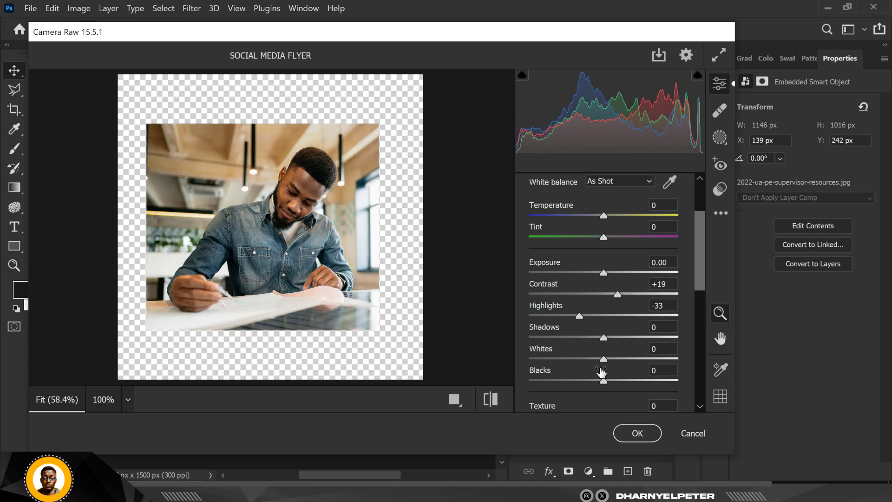
{"action": "left_click_drag", "start_coordinate": [605, 338], "coordinate": [631, 338]}
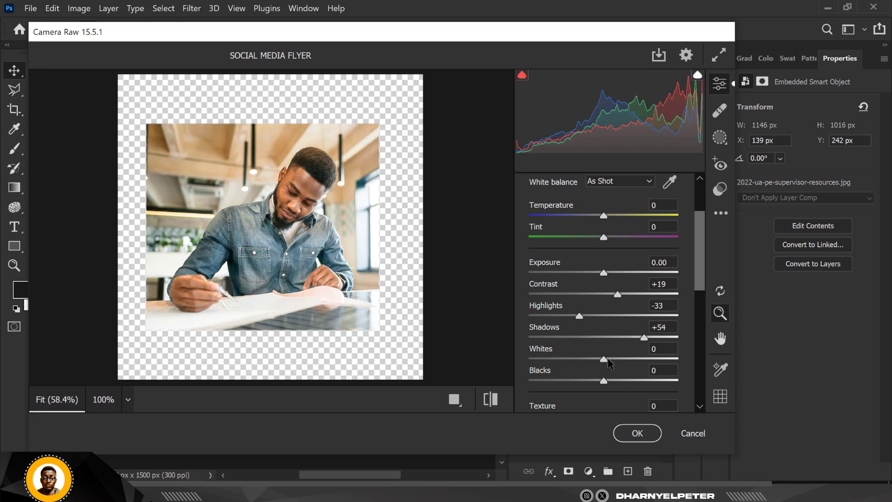
{"action": "left_click_drag", "start_coordinate": [645, 338], "coordinate": [616, 338]}
Set the photo's Texture to +50 and Vibrance to +18 in the Basic adjustments
{"action": "scroll", "coordinate": [619, 344], "scroll_direction": "down", "scroll_amount": 2}
{"action": "scroll", "coordinate": [620, 344], "scroll_direction": "down", "scroll_amount": 2}
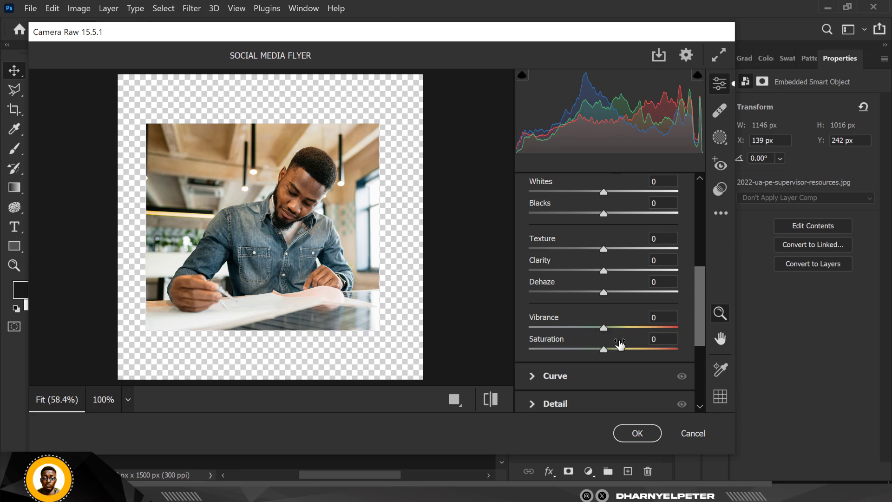
{"action": "left_click_drag", "start_coordinate": [604, 252], "coordinate": [641, 250]}
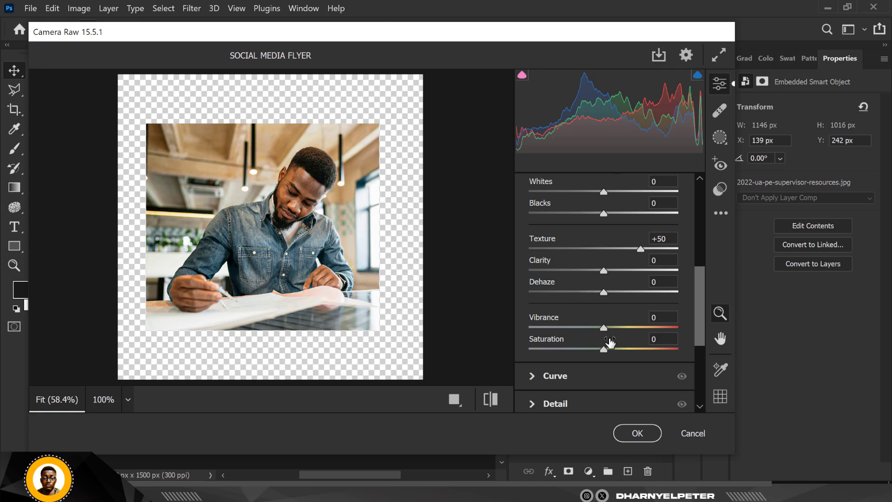
{"action": "mouse_move", "coordinate": [605, 328]}
{"action": "left_mouse_down"}
{"action": "mouse_move", "coordinate": [629, 329]}
{"action": "mouse_move", "coordinate": [617, 331]}
{"action": "left_mouse_up"}
Apply a slight amount of Sharpening to the photo in the Detail adjustments
{"action": "scroll", "coordinate": [599, 343], "scroll_direction": "down", "scroll_amount": 3}
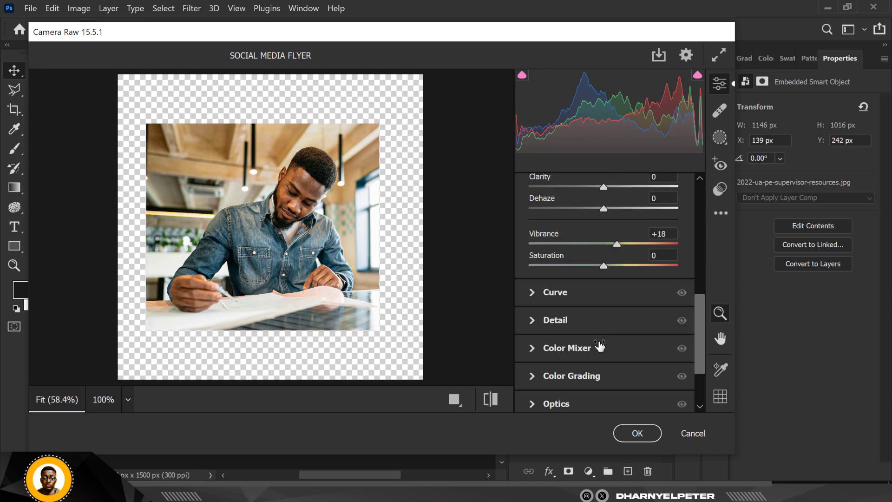
{"action": "left_click", "coordinate": [530, 325]}
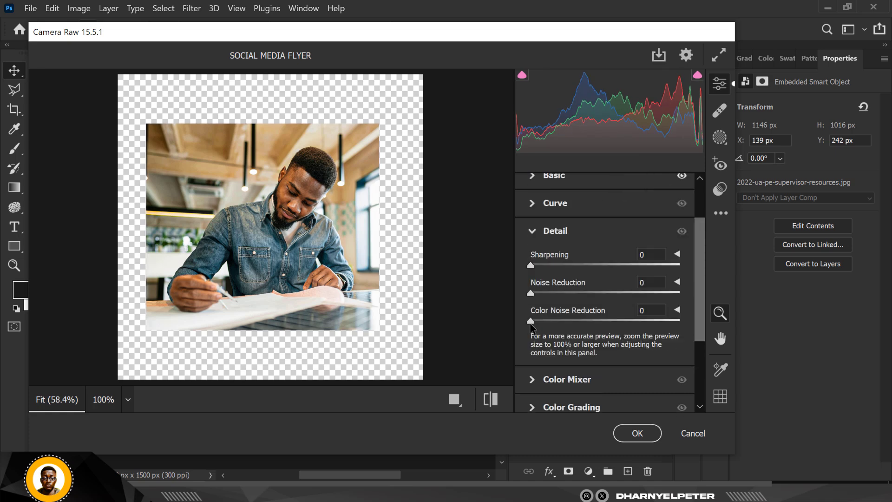
{"action": "scroll", "coordinate": [589, 354], "scroll_direction": "down", "scroll_amount": 3}
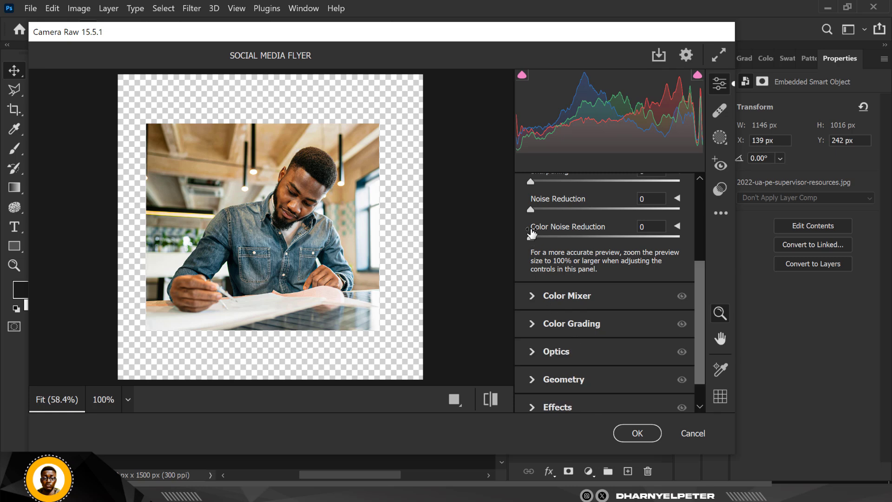
{"action": "scroll", "coordinate": [547, 310], "scroll_direction": "up", "scroll_amount": 3}
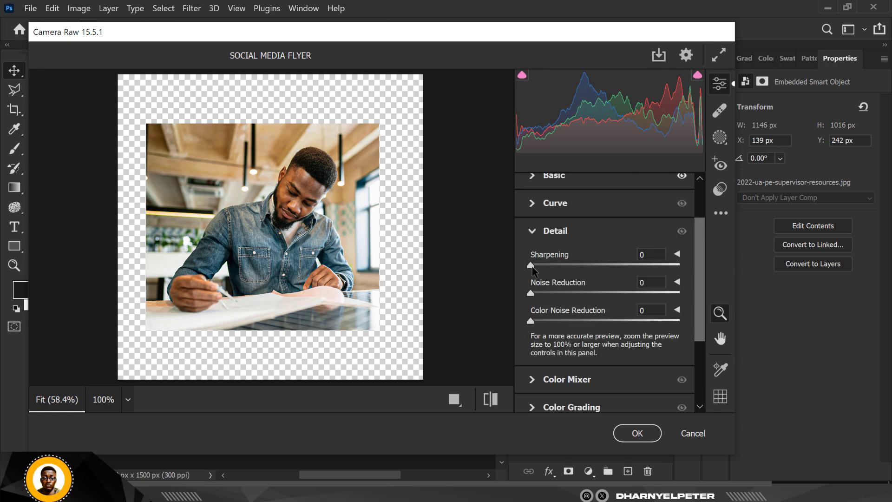
{"action": "left_click_drag", "start_coordinate": [531, 266], "coordinate": [552, 264]}
Set the parametric curve's Highlights to +45, keep Lights at 0, and apply the Camera Raw filter
{"action": "left_click", "coordinate": [534, 204]}
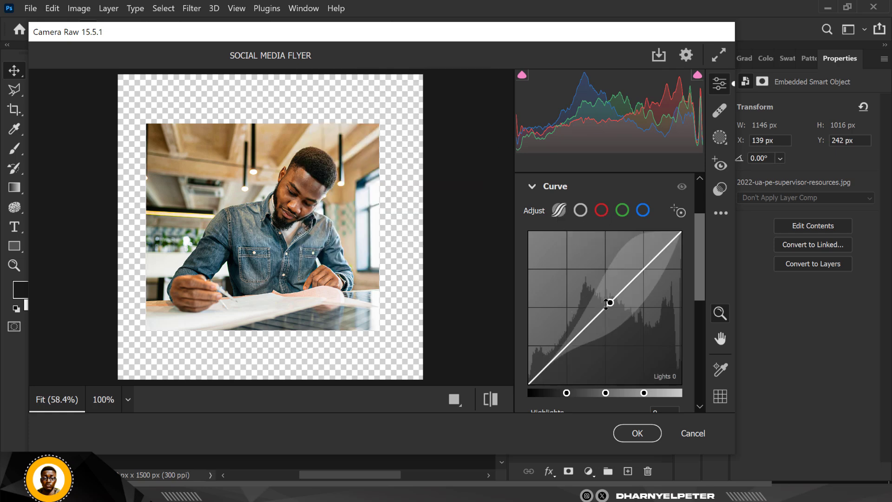
{"action": "scroll", "coordinate": [607, 303], "scroll_direction": "down", "scroll_amount": 3}
{"action": "left_click_drag", "start_coordinate": [606, 343], "coordinate": [640, 347]}
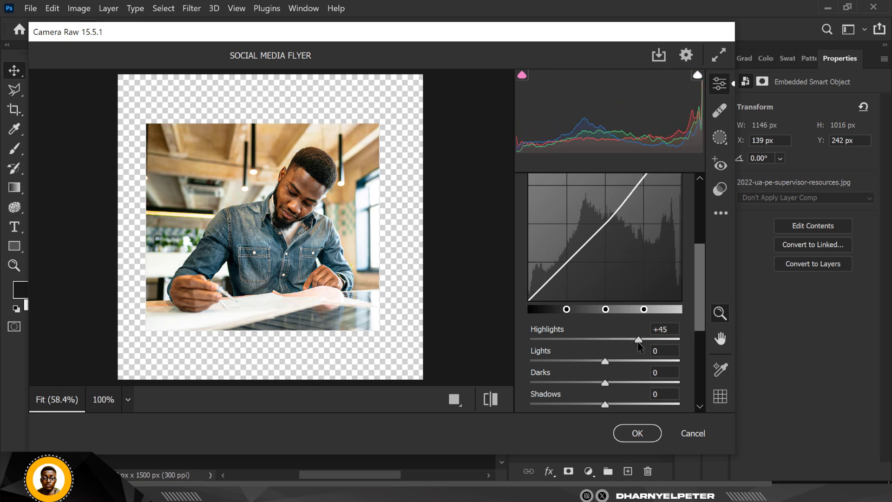
{"action": "mouse_move", "coordinate": [605, 364]}
{"action": "left_mouse_down"}
{"action": "mouse_move", "coordinate": [589, 364]}
{"action": "mouse_move", "coordinate": [613, 364]}
{"action": "left_mouse_up"}
{"action": "double_click", "coordinate": [613, 361]}
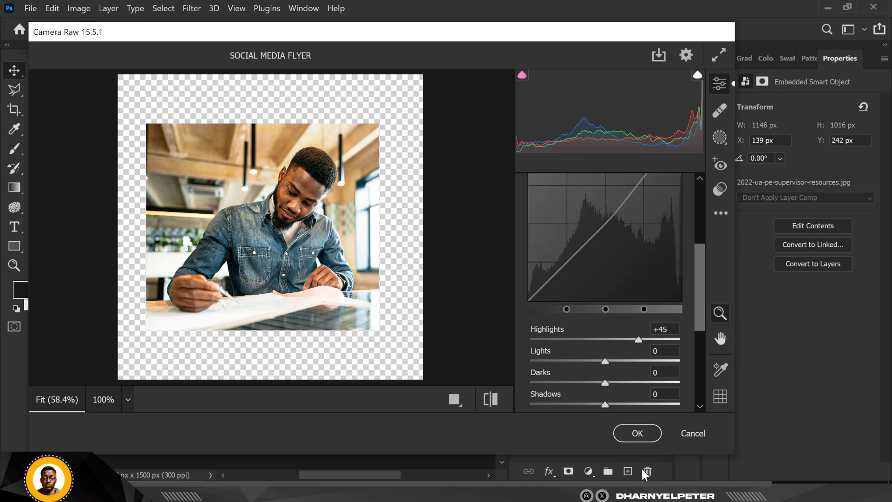
{"action": "left_click", "coordinate": [637, 433]}
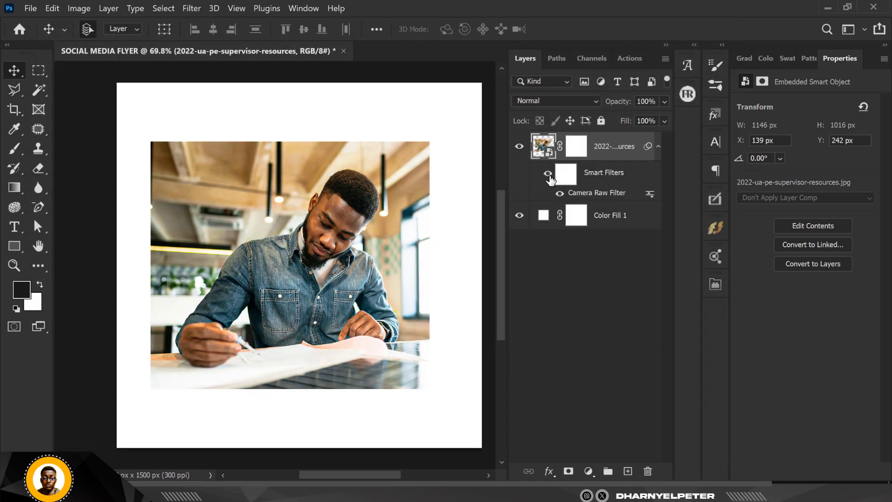
Compare the photo with and without its smart filter and inspect the man's face up close
{"action": "left_click", "coordinate": [551, 179]}
{"action": "scroll", "coordinate": [360, 225], "scroll_direction": "up", "scroll_amount": 4}
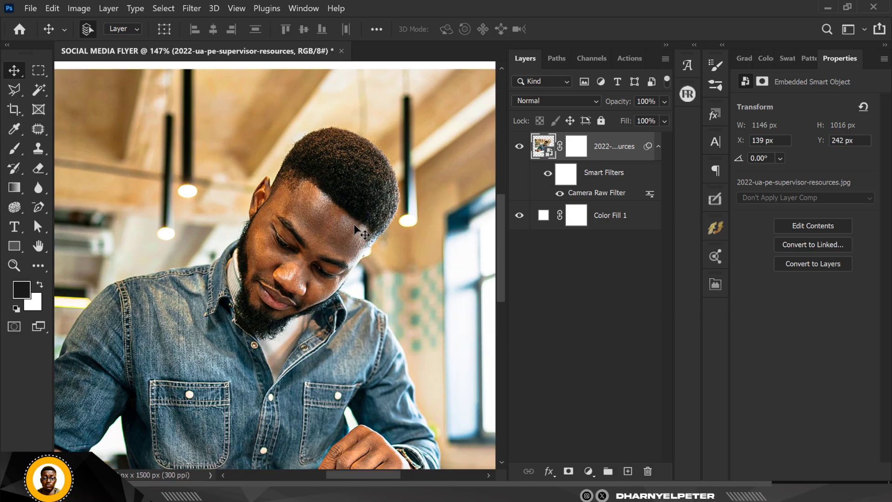
Activate the photo's layer mask for painting with the Soft Round brush from General Brushes
{"action": "scroll", "coordinate": [360, 230], "scroll_direction": "down", "scroll_amount": 3}
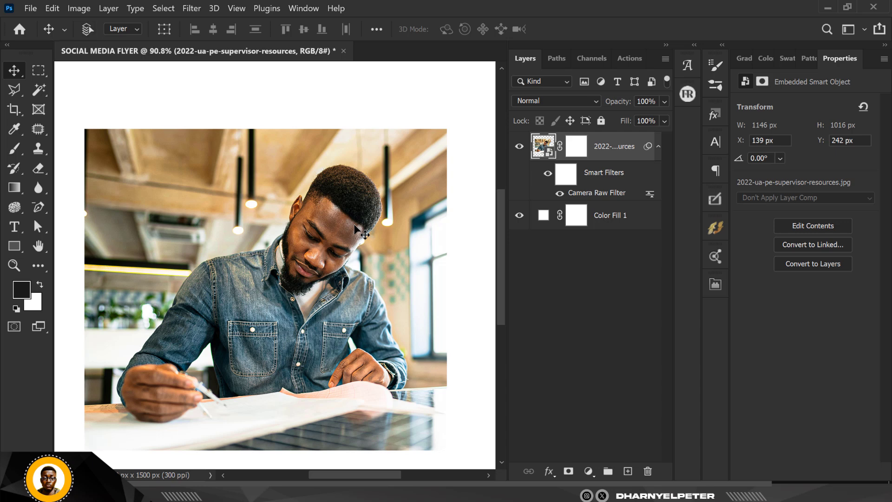
{"action": "scroll", "coordinate": [360, 230], "scroll_direction": "down", "scroll_amount": 1}
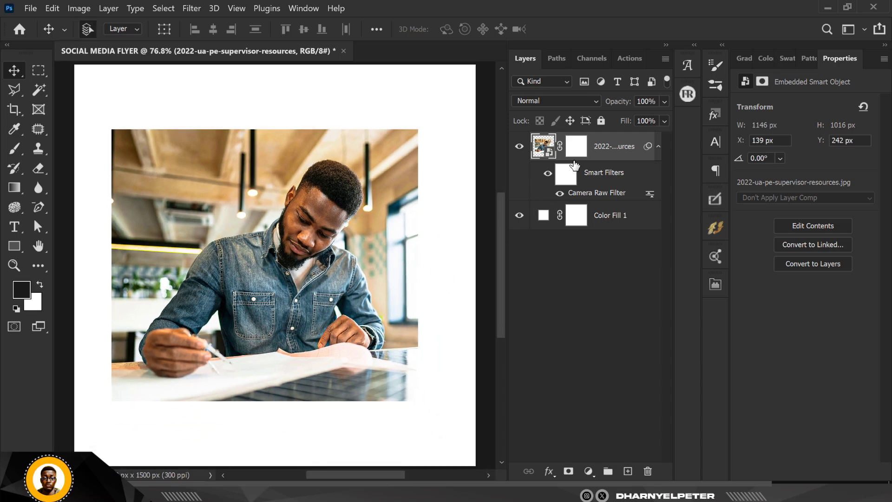
{"action": "left_click", "coordinate": [576, 149]}
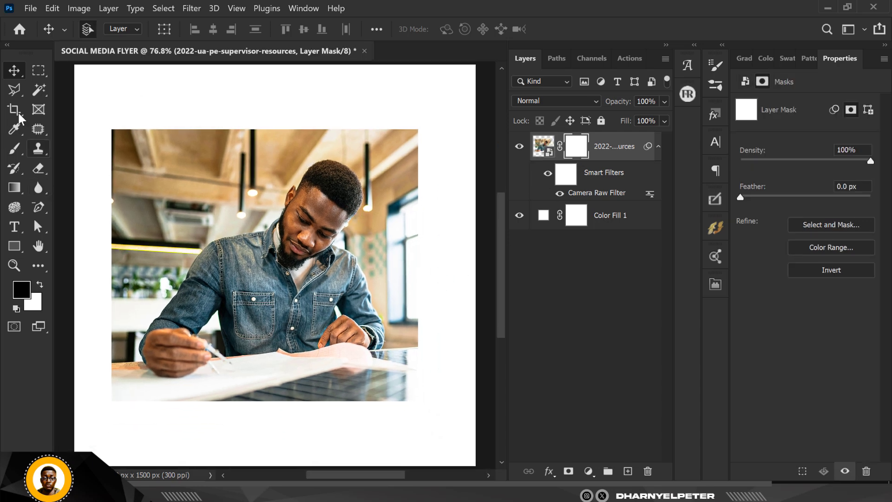
{"action": "key", "text": "b"}
{"action": "left_click", "coordinate": [103, 30]}
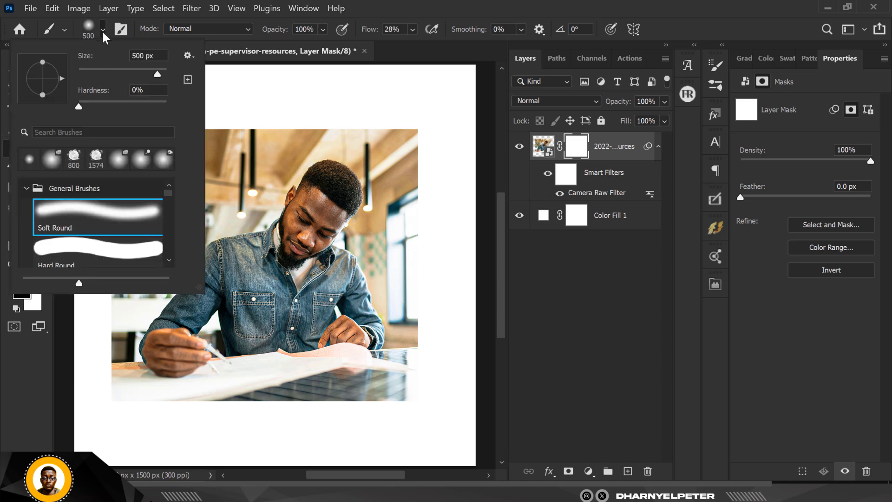
{"action": "left_click", "coordinate": [25, 189]}
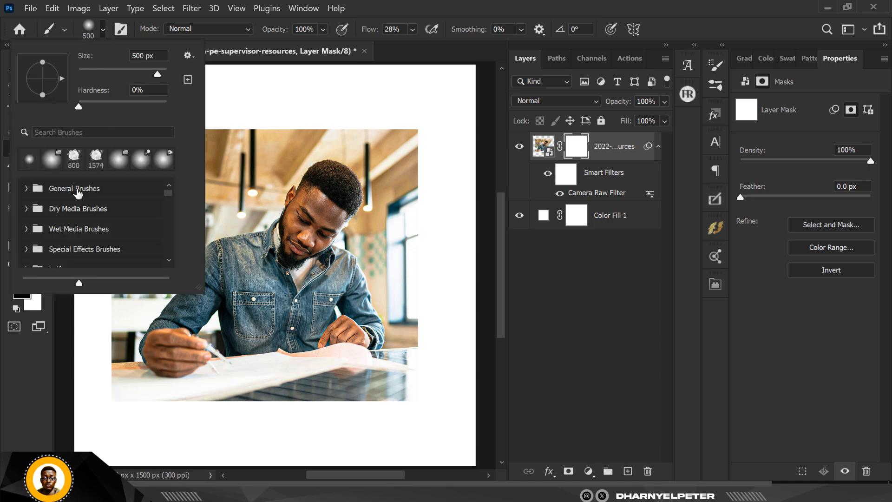
{"action": "left_click", "coordinate": [27, 188]}
{"action": "left_click", "coordinate": [64, 213]}
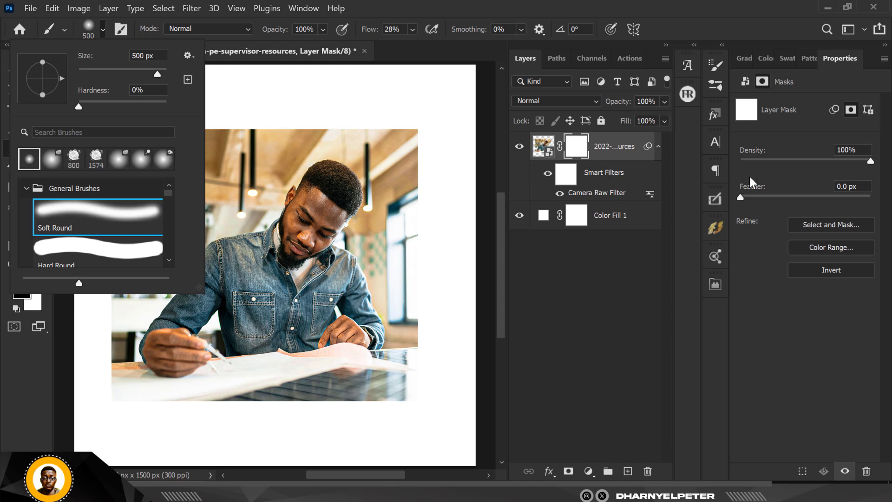
{"action": "left_click", "coordinate": [577, 151]}
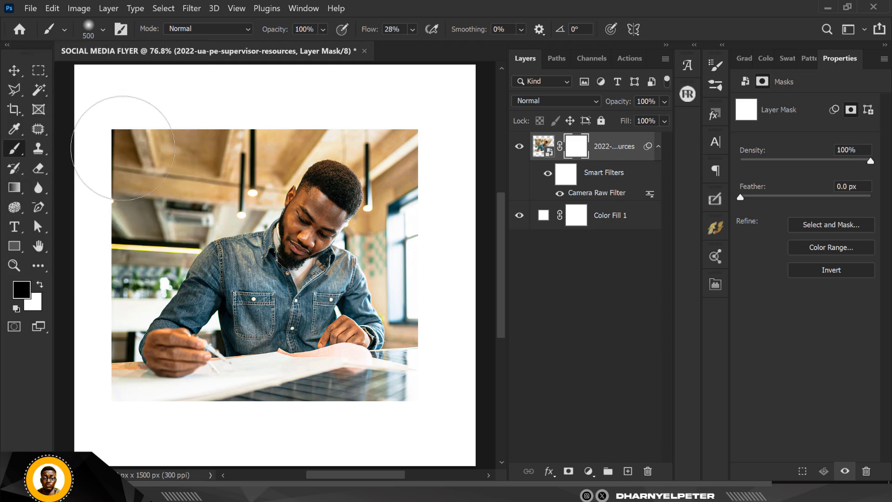
Set the brush flow to 70% and fade the photo's top edge with black on its layer mask
{"action": "left_click", "coordinate": [411, 29]}
{"action": "left_click", "coordinate": [381, 31]}
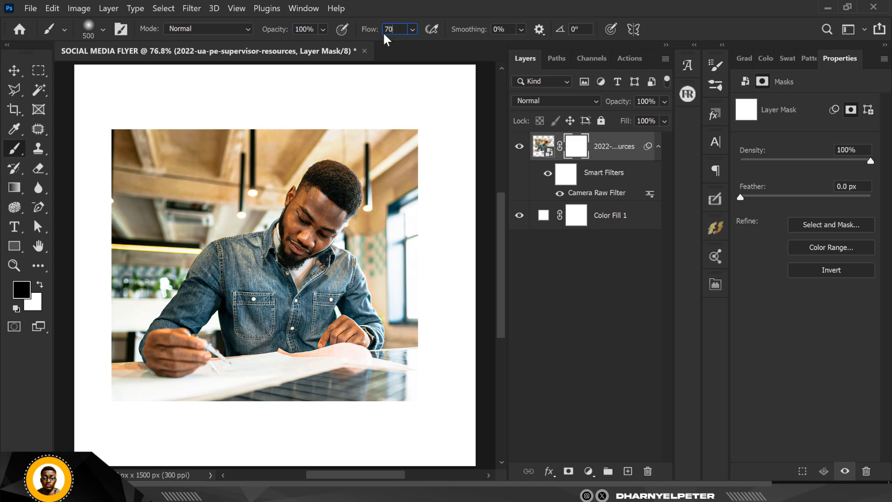
{"action": "key", "text": "Return"}
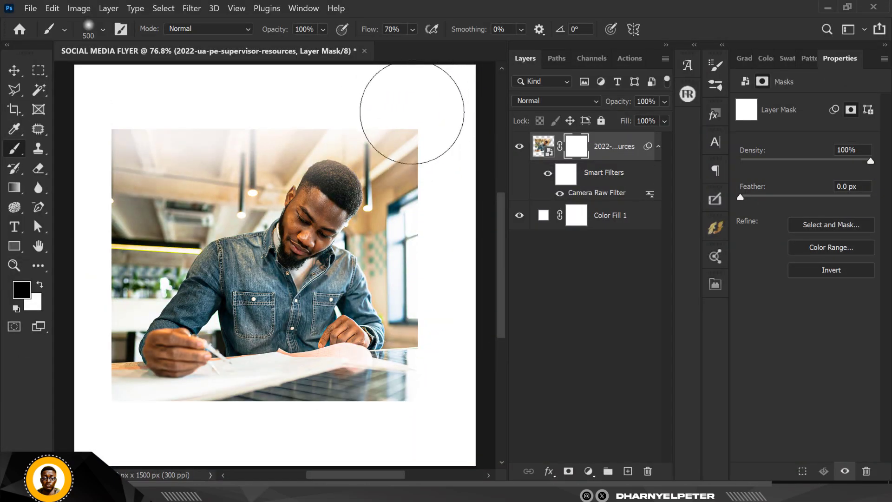
{"action": "left_click_drag", "start_coordinate": [121, 96], "coordinate": [418, 98]}
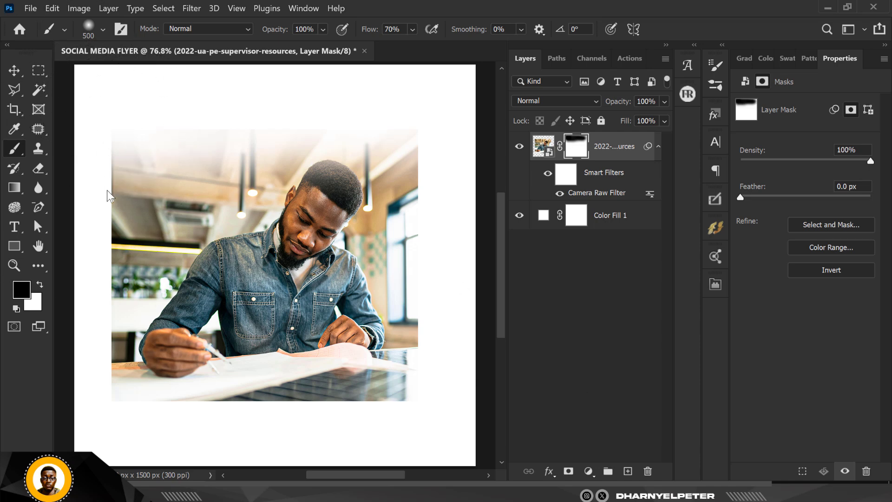
Enlarge the brush to 700 px and fade the photo's left edge on the layer mask
{"action": "key", "text": "bracketright"}
{"action": "key", "text": "bracketright"}
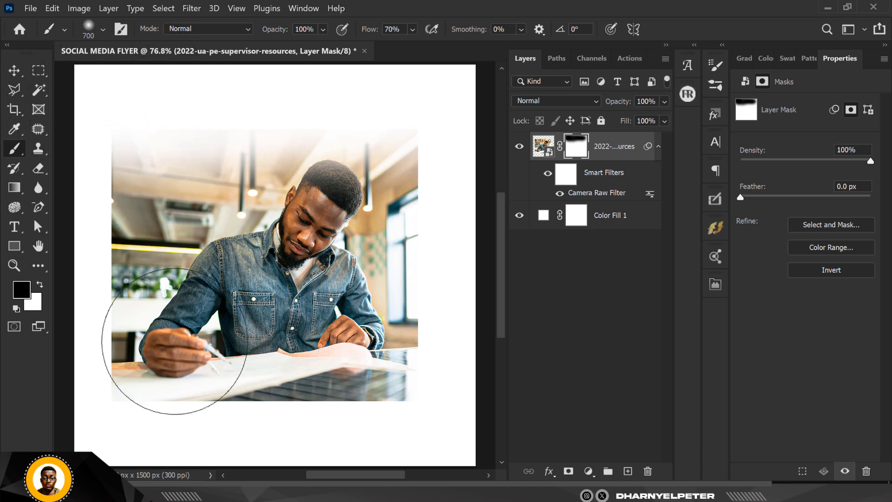
{"action": "mouse_move", "coordinate": [132, 147]}
{"action": "left_mouse_down"}
{"action": "mouse_move", "coordinate": [89, 265]}
{"action": "mouse_move", "coordinate": [65, 386]}
{"action": "mouse_move", "coordinate": [58, 120]}
{"action": "left_mouse_up"}
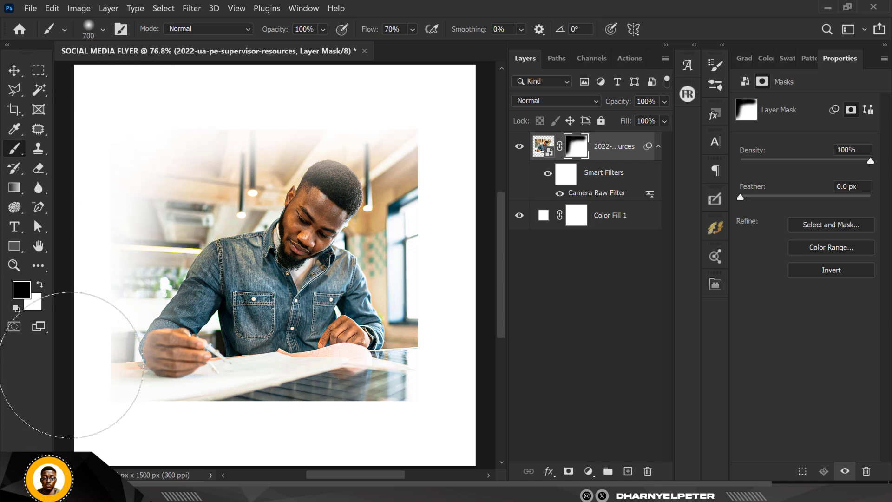
Fade the photo's bottom edge and lower right side with the soft black brush on the layer mask
{"action": "left_click", "coordinate": [39, 265]}
{"action": "left_click", "coordinate": [577, 157]}
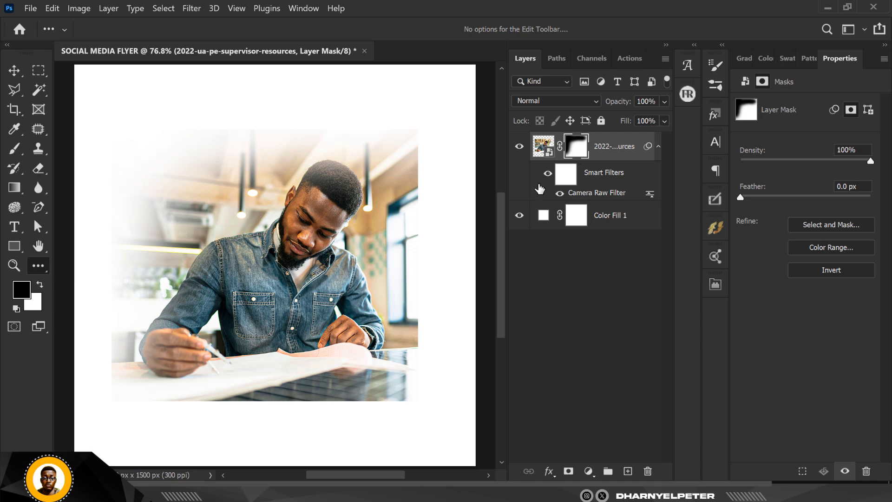
{"action": "key", "text": "b"}
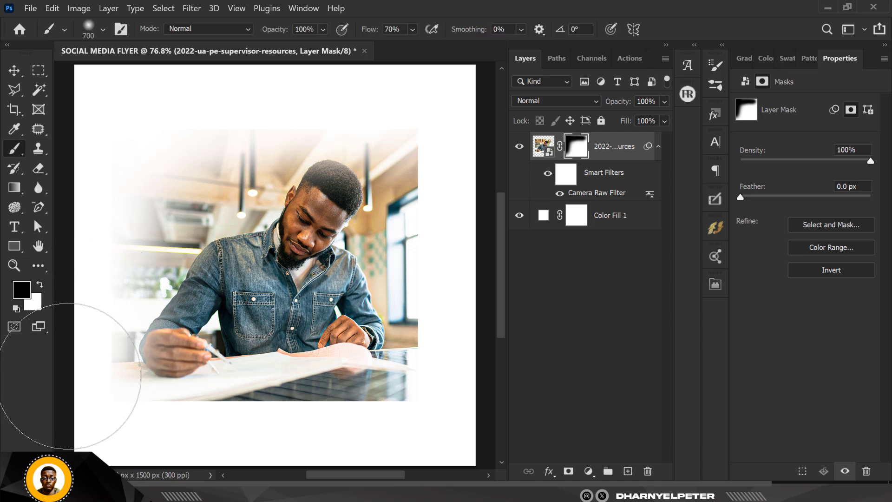
{"action": "mouse_move", "coordinate": [229, 468]}
{"action": "left_mouse_down"}
{"action": "mouse_move", "coordinate": [418, 458]}
{"action": "mouse_move", "coordinate": [389, 477]}
{"action": "left_mouse_up"}
{"action": "mouse_move", "coordinate": [472, 305]}
{"action": "left_mouse_down"}
{"action": "mouse_move", "coordinate": [474, 372]}
{"action": "mouse_move", "coordinate": [462, 269]}
{"action": "mouse_move", "coordinate": [462, 303]}
{"action": "left_mouse_up"}
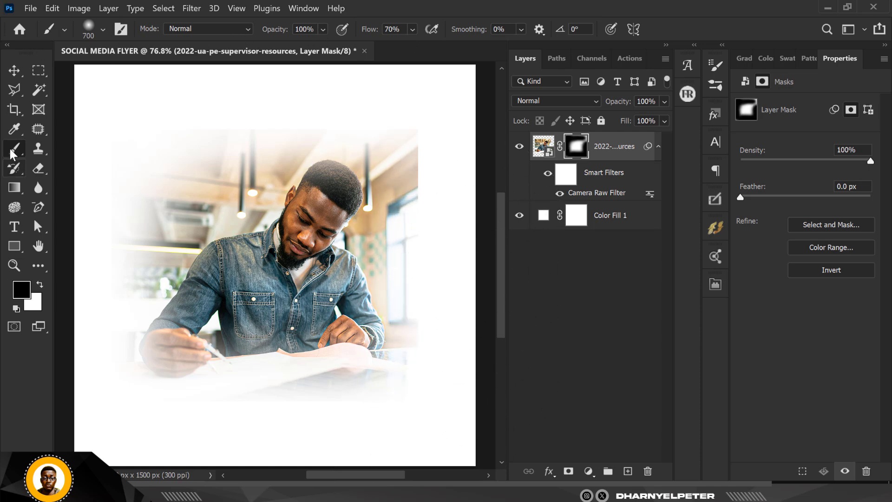
Resize the brush to 500 px and fade the photo's right edge into the white background on the mask
{"action": "left_click", "coordinate": [103, 30]}
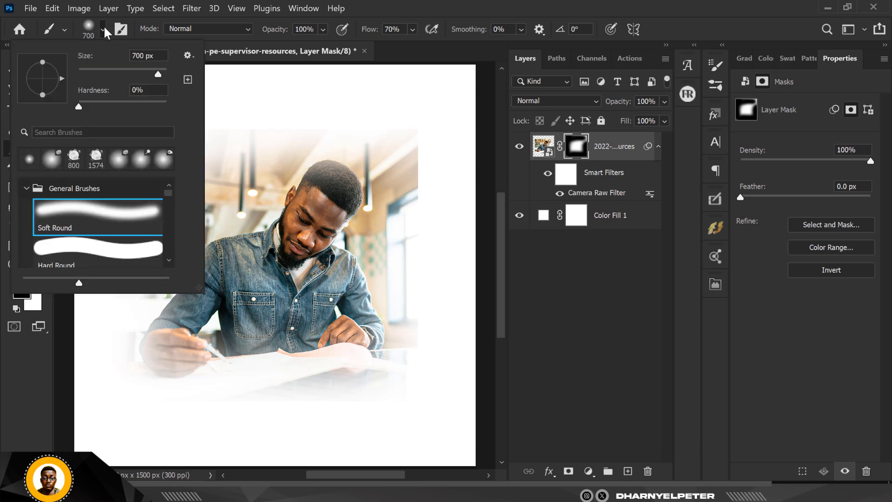
{"action": "left_click_drag", "start_coordinate": [159, 77], "coordinate": [135, 76]}
{"action": "key", "text": "Return"}
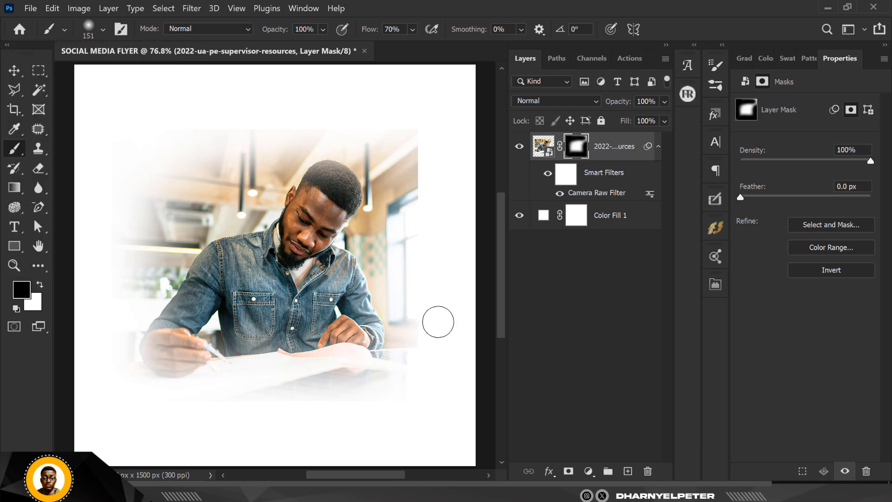
{"action": "key", "text": "bracketright"}
{"action": "mouse_move", "coordinate": [434, 328]}
{"action": "left_mouse_down"}
{"action": "mouse_move", "coordinate": [454, 147]}
{"action": "mouse_move", "coordinate": [465, 245]}
{"action": "mouse_move", "coordinate": [454, 158]}
{"action": "mouse_move", "coordinate": [455, 230]}
{"action": "mouse_move", "coordinate": [432, 113]}
{"action": "mouse_move", "coordinate": [440, 165]}
{"action": "mouse_move", "coordinate": [483, 268]}
{"action": "mouse_move", "coordinate": [433, 257]}
{"action": "mouse_move", "coordinate": [323, 96]}
{"action": "mouse_move", "coordinate": [366, 92]}
{"action": "left_mouse_up"}
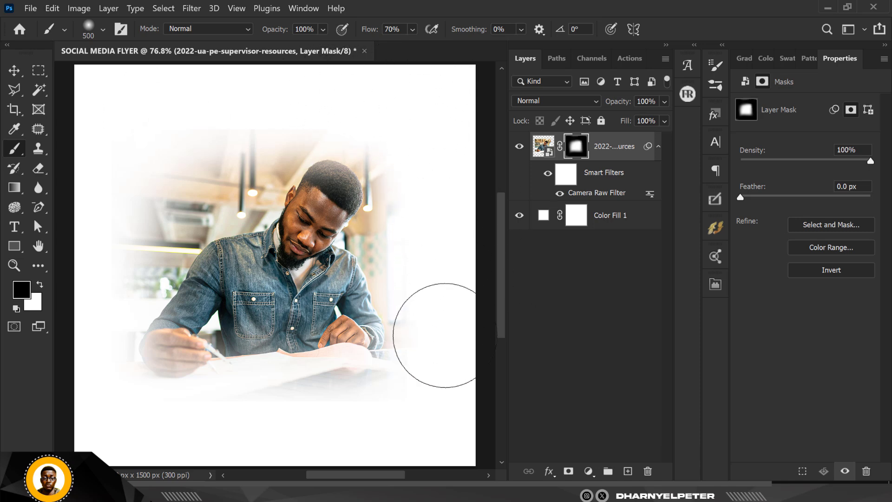
Move the masked photo down to a Y position of about 360 px and convert it to a smart object
{"action": "key", "text": "v"}
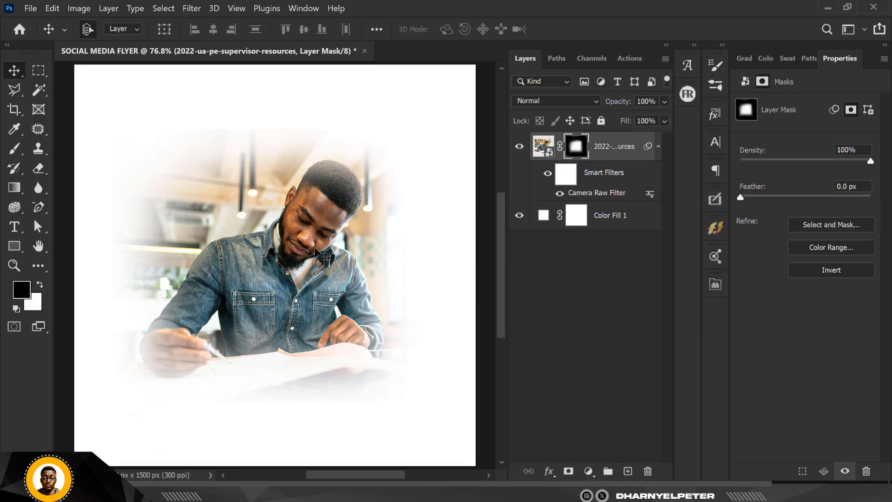
{"action": "left_click_drag", "start_coordinate": [316, 249], "coordinate": [316, 281]}
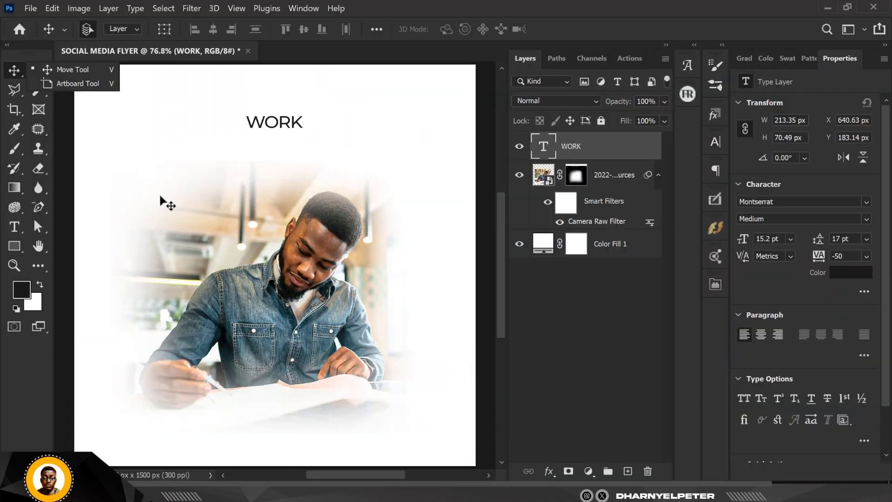
{"action": "left_click", "coordinate": [645, 152]}
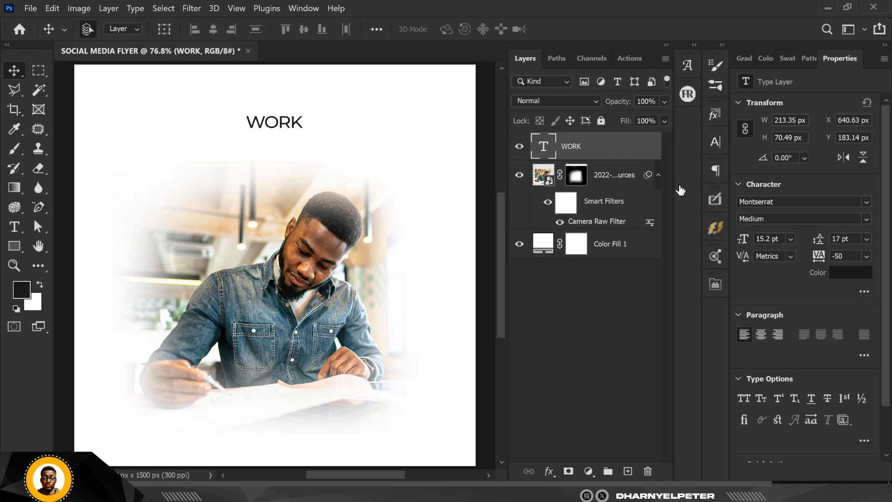
{"action": "left_click", "coordinate": [600, 183]}
{"action": "right_click", "coordinate": [600, 184]}
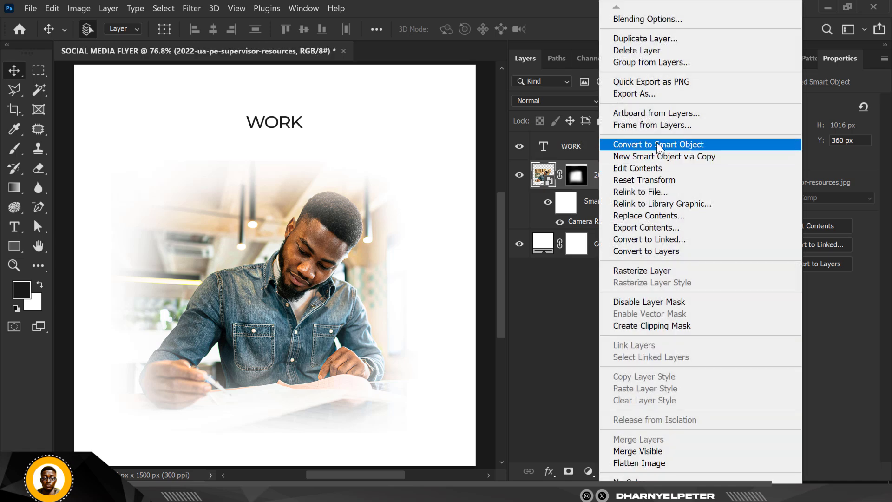
{"action": "left_click", "coordinate": [655, 147]}
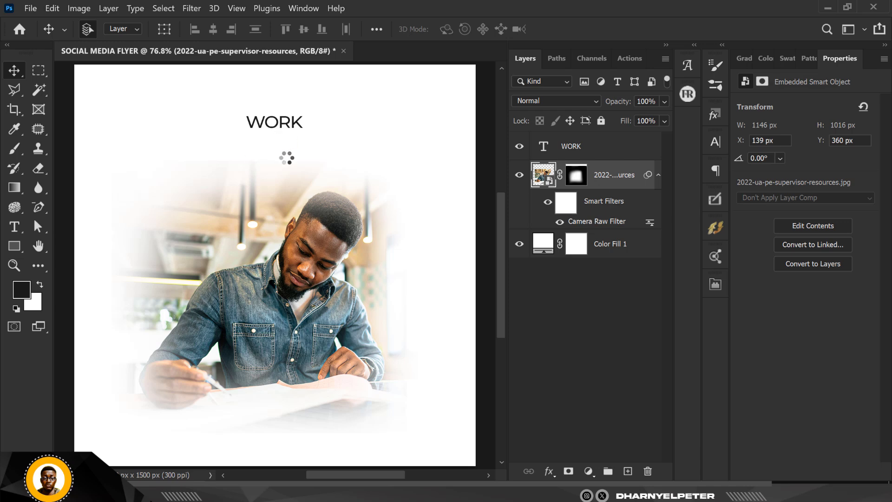
Scale the WORK heading up to about 46.65 pt and lower it slightly to about Y 139 px
{"action": "scroll", "coordinate": [288, 132], "scroll_direction": "up", "scroll_amount": 1}
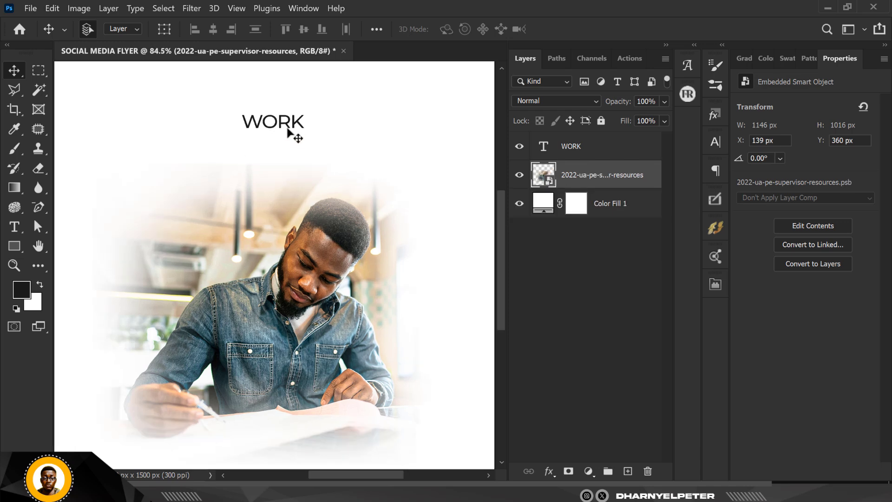
{"action": "scroll", "coordinate": [289, 126], "scroll_direction": "up", "scroll_amount": 1}
{"action": "scroll", "coordinate": [289, 124], "scroll_direction": "down", "scroll_amount": 5}
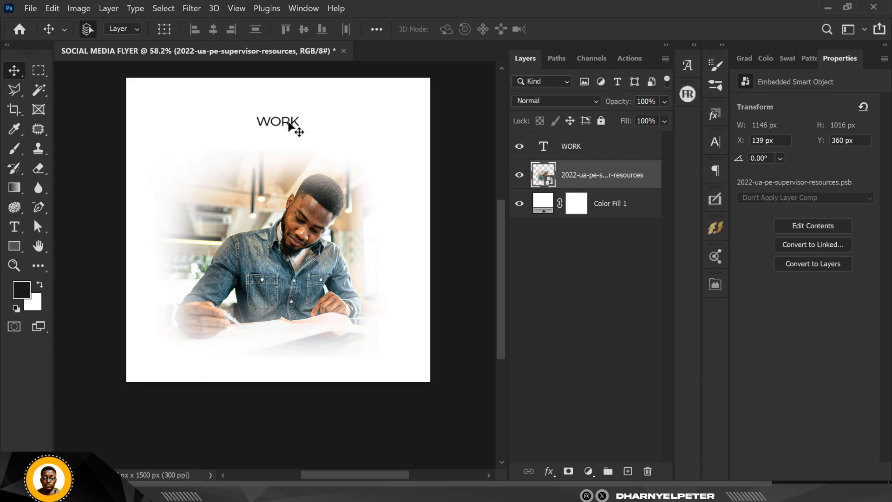
{"action": "left_click", "coordinate": [289, 125]}
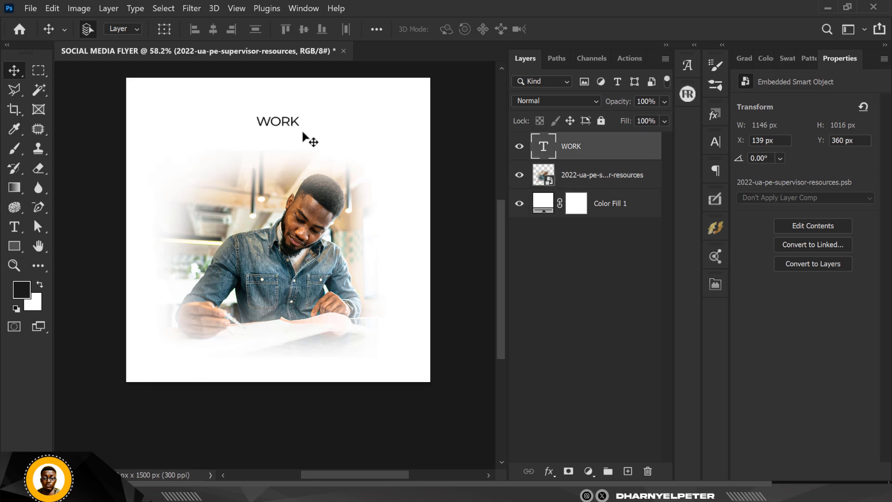
{"action": "key", "text": "ctrl+t"}
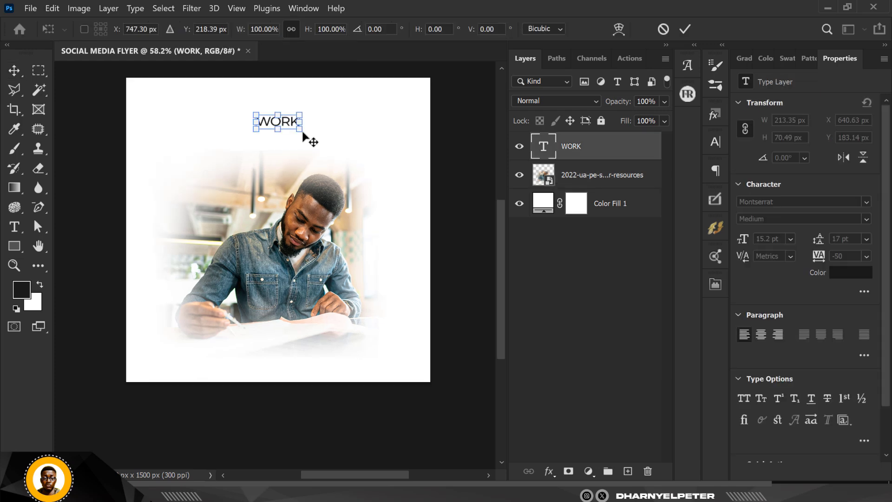
{"action": "left_click_drag", "start_coordinate": [301, 131], "coordinate": [343, 157]}
{"action": "key", "text": "Return"}
{"action": "scroll", "coordinate": [300, 135], "scroll_direction": "up", "scroll_amount": 5}
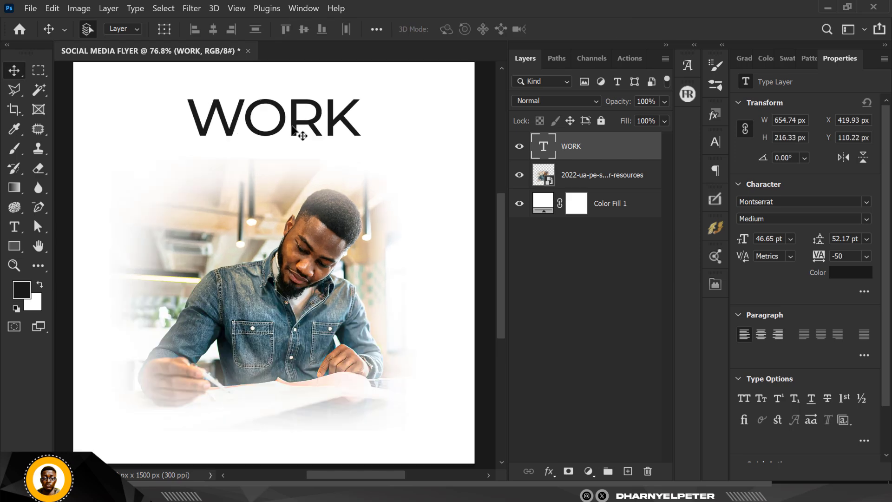
{"action": "left_click_drag", "start_coordinate": [292, 127], "coordinate": [292, 140]}
Try the Chapaza Regular font on the WORK heading after searching the fonts for CHA
{"action": "scroll", "coordinate": [309, 151], "scroll_direction": "down", "scroll_amount": 1}
{"action": "scroll", "coordinate": [309, 152], "scroll_direction": "down", "scroll_amount": 1}
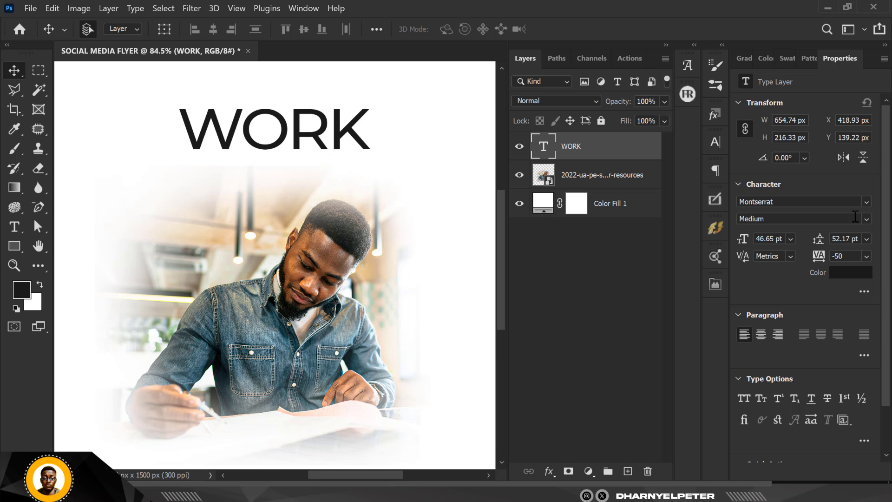
{"action": "left_click", "coordinate": [805, 204]}
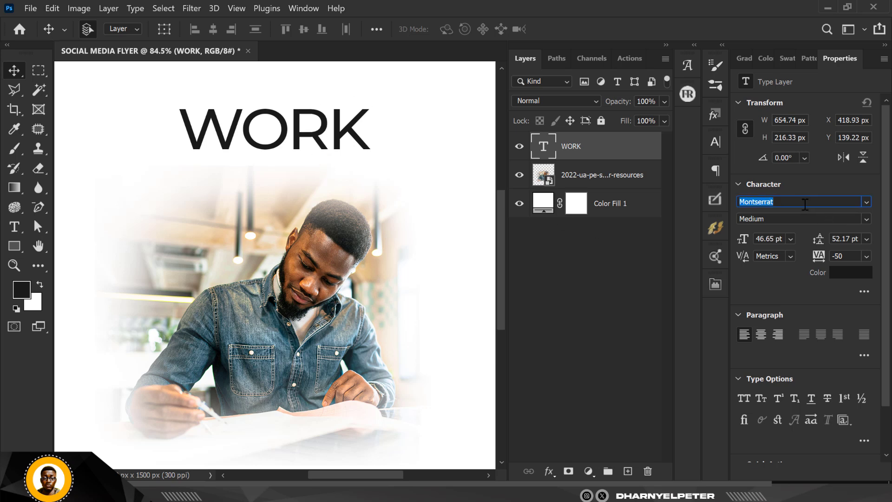
{"action": "left_click", "coordinate": [867, 204]}
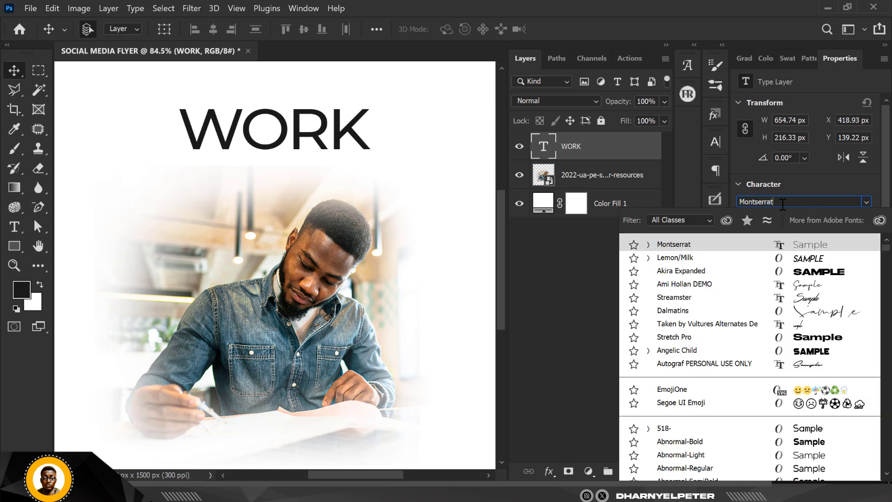
{"action": "left_click_drag", "start_coordinate": [784, 204], "coordinate": [739, 204]}
{"action": "type", "text": "CHA"}
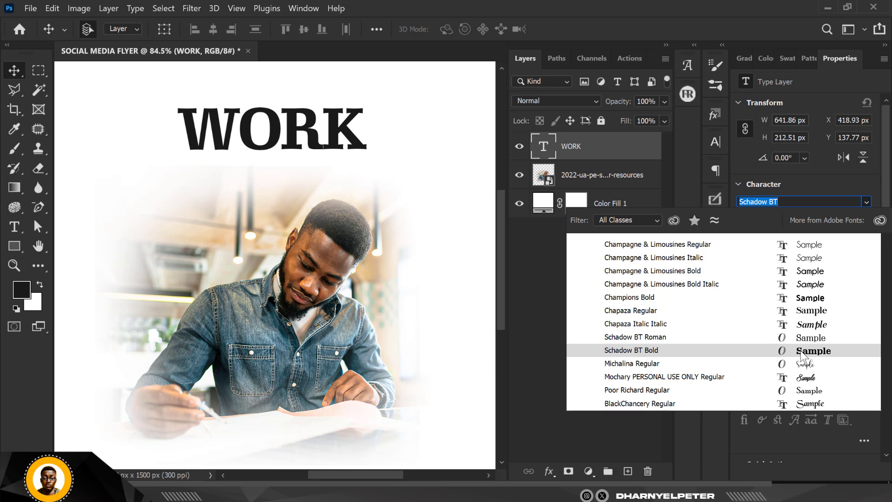
{"action": "left_click", "coordinate": [808, 312]}
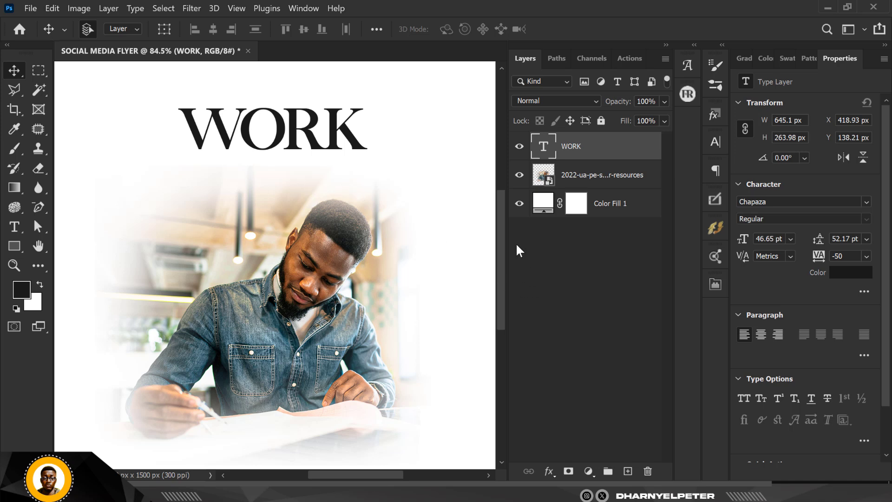
Set the WORK heading's font to Angelic Child Regular
{"action": "left_click", "coordinate": [866, 202]}
{"action": "key", "text": "Down"}
{"action": "key", "text": "Down"}
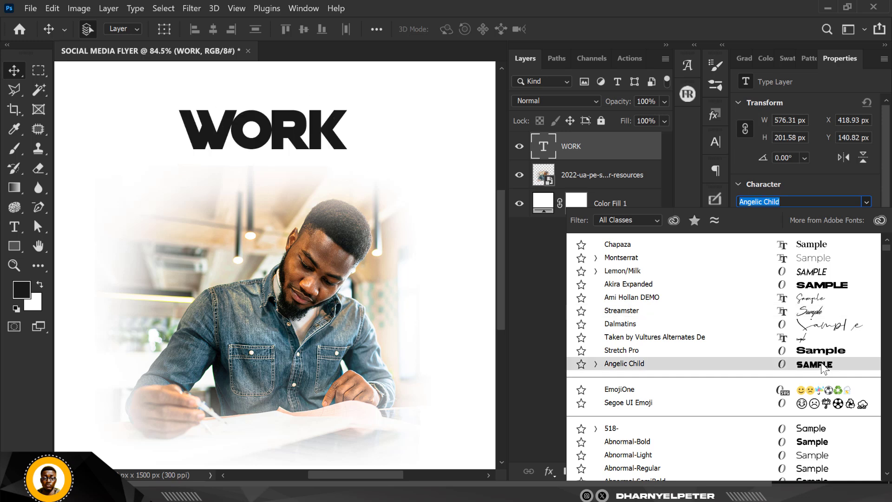
{"action": "left_click", "coordinate": [823, 367]}
Tilt the WORK heading to about -5.02° and enlarge it to about 57.35 pt, positioned at about Y 73 px
{"action": "left_click_drag", "start_coordinate": [298, 135], "coordinate": [299, 141]}
{"action": "key", "text": "ctrl+t"}
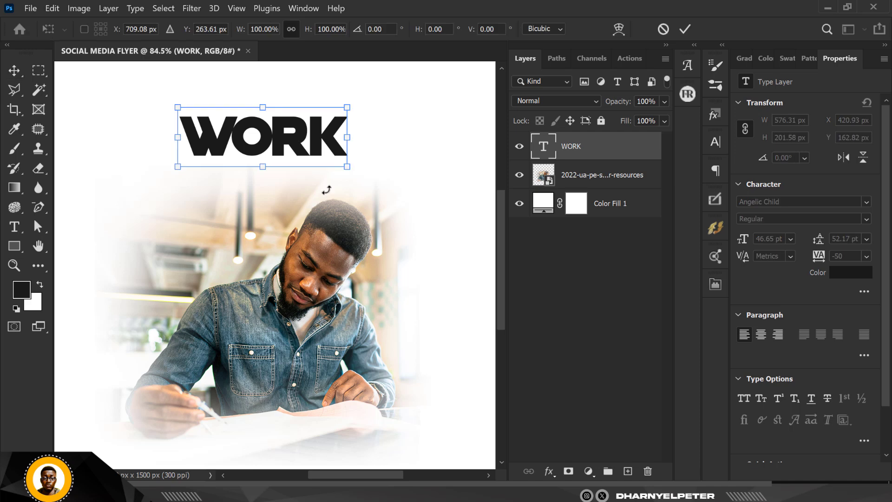
{"action": "left_click_drag", "start_coordinate": [337, 186], "coordinate": [366, 174]}
{"action": "key", "text": "Return"}
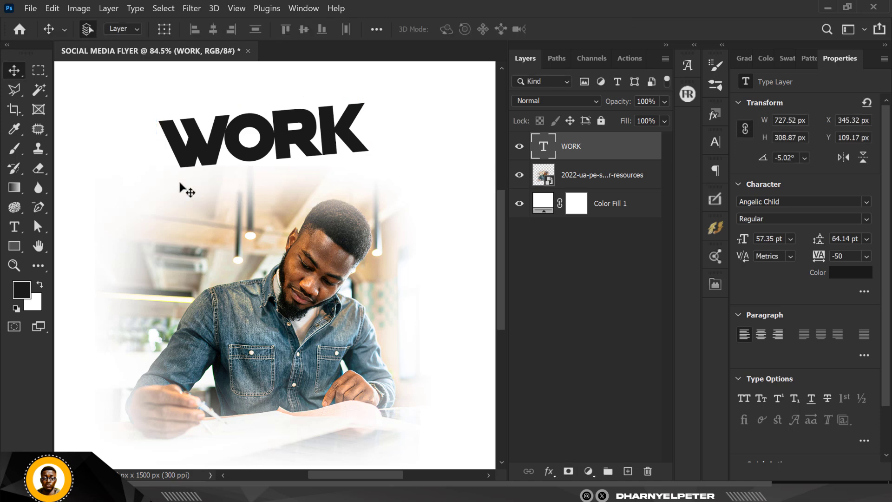
{"action": "left_click_drag", "start_coordinate": [293, 140], "coordinate": [290, 128]}
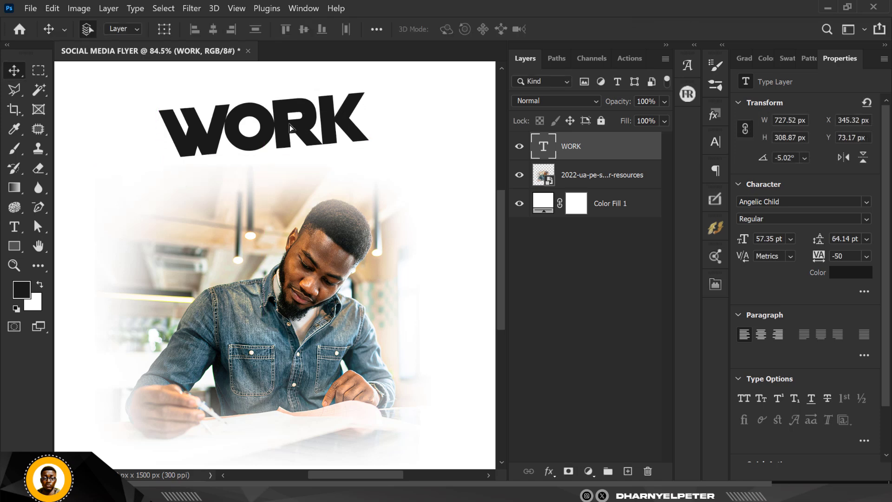
Duplicate the WORK heading directly beneath the original, at about Y 260 px, and change the copy's text to SMART!
{"action": "key", "text": "ctrl+j"}
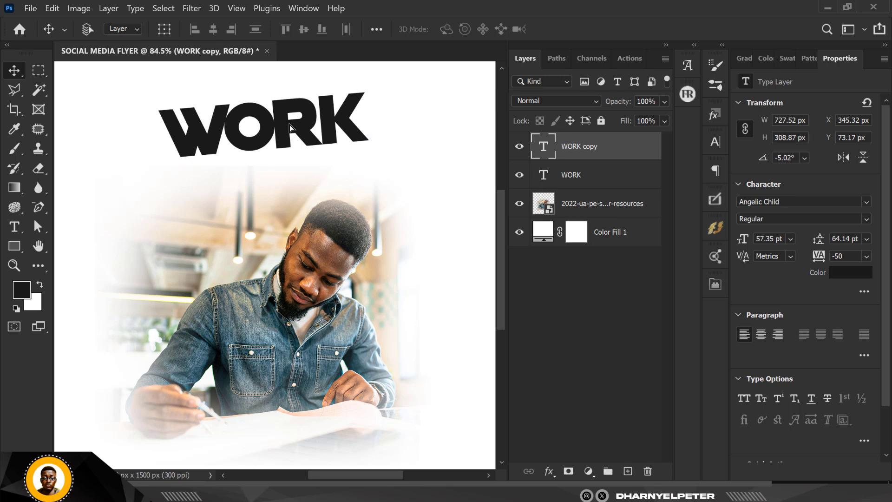
{"action": "left_click_drag", "start_coordinate": [286, 119], "coordinate": [292, 175]}
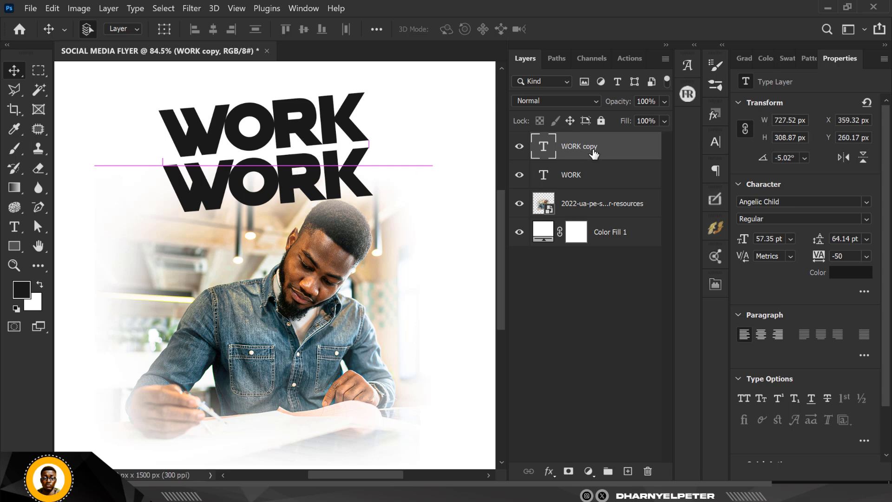
{"action": "double_click", "coordinate": [540, 147]}
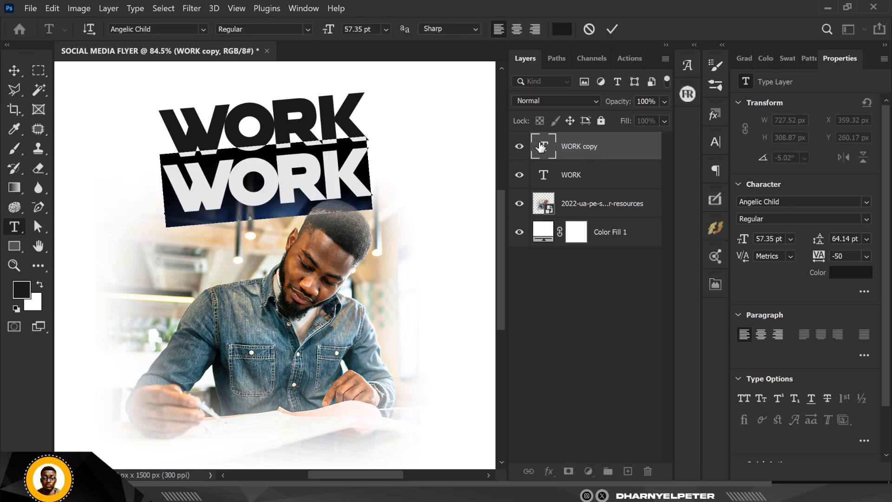
{"action": "type", "text": "SMART"}
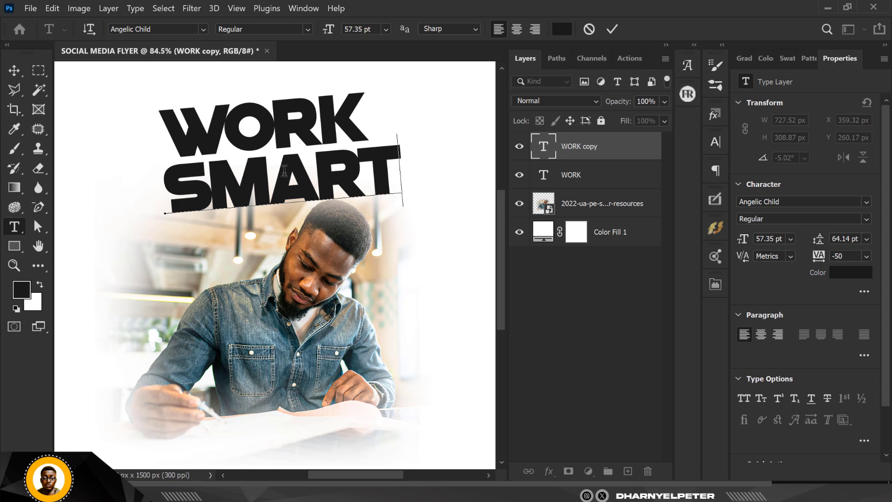
{"action": "type", "text": "!"}
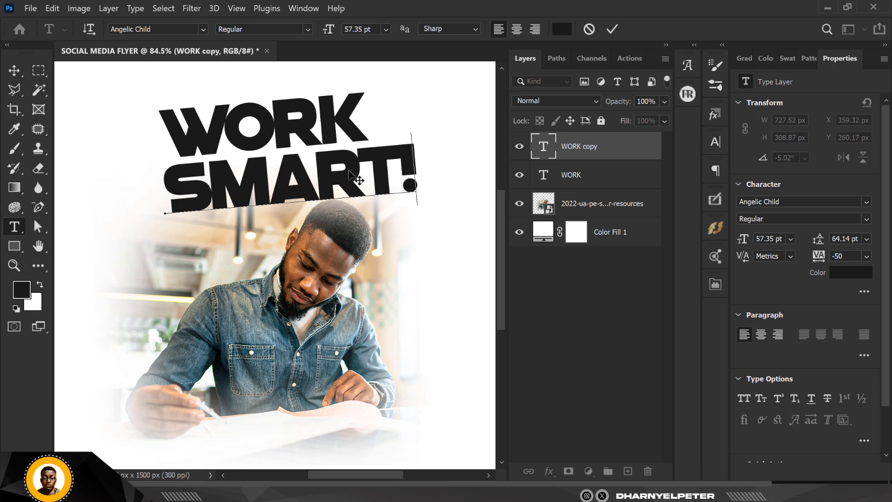
{"action": "left_click", "coordinate": [14, 69]}
Scale the SMART! heading down to about 50.29 pt close beneath WORK and insert a space before its exclamation mark
{"action": "key", "text": "ctrl+t"}
{"action": "left_click_drag", "start_coordinate": [419, 226], "coordinate": [403, 221]}
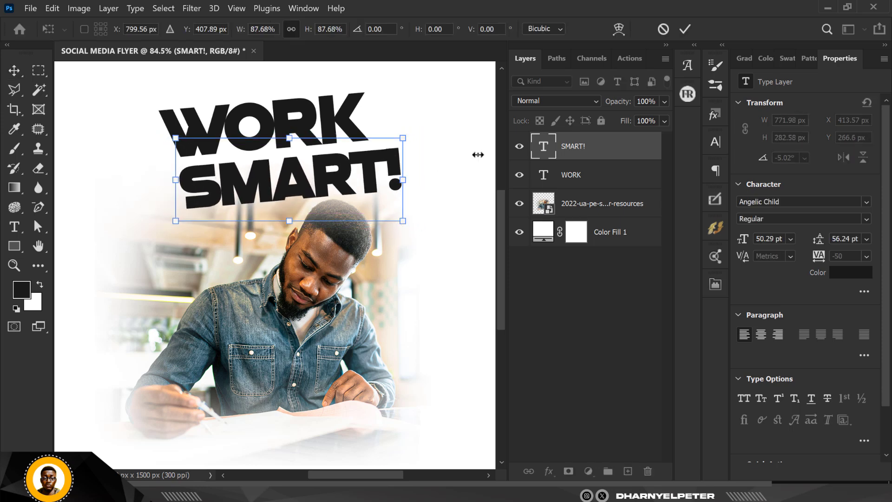
{"action": "left_click_drag", "start_coordinate": [367, 177], "coordinate": [354, 173]}
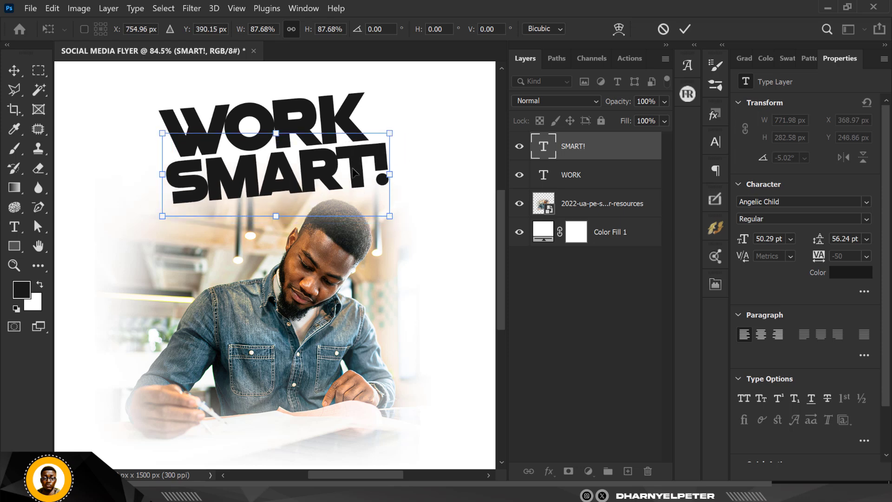
{"action": "key", "text": "Return"}
{"action": "double_click", "coordinate": [544, 151]}
{"action": "left_click", "coordinate": [377, 157]}
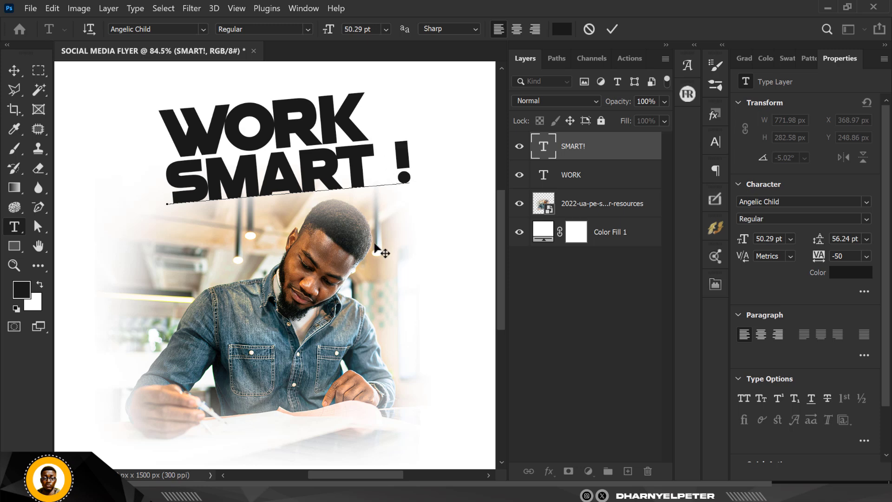
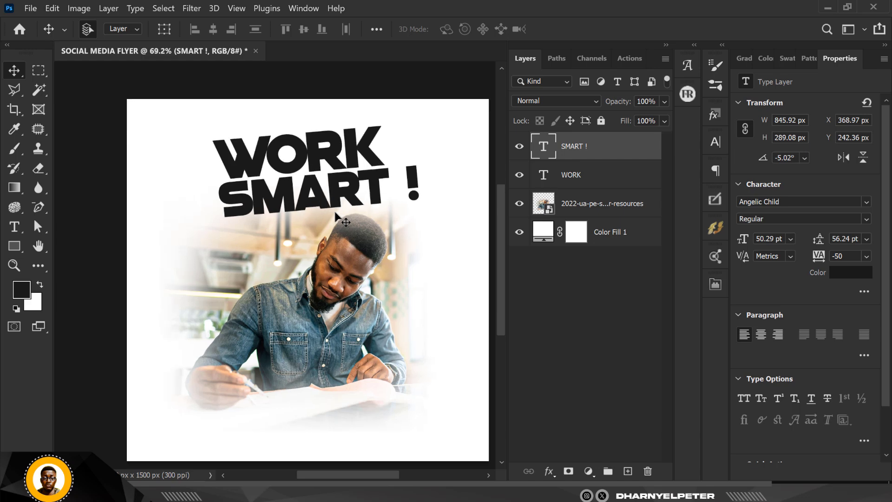
Move the working man's photo down to a Y position of about 383 px
{"action": "scroll", "coordinate": [335, 215], "scroll_direction": "down", "scroll_amount": 2}
{"action": "scroll", "coordinate": [327, 277], "scroll_direction": "up", "scroll_amount": 1}
{"action": "left_click", "coordinate": [331, 280]}
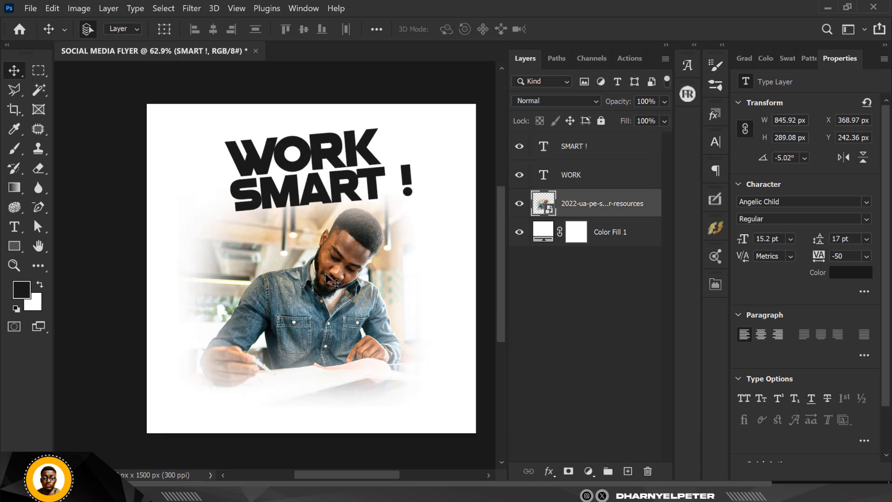
{"action": "left_click_drag", "start_coordinate": [331, 280], "coordinate": [329, 287]}
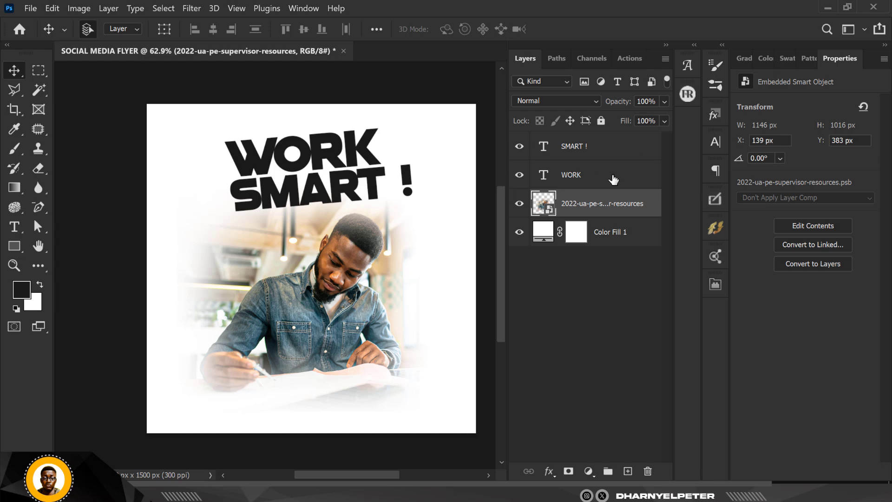
Scale the WORK and SMART ! headings together to about 94.25% and lower them to about Y 153 px
{"action": "left_click", "coordinate": [615, 147]}
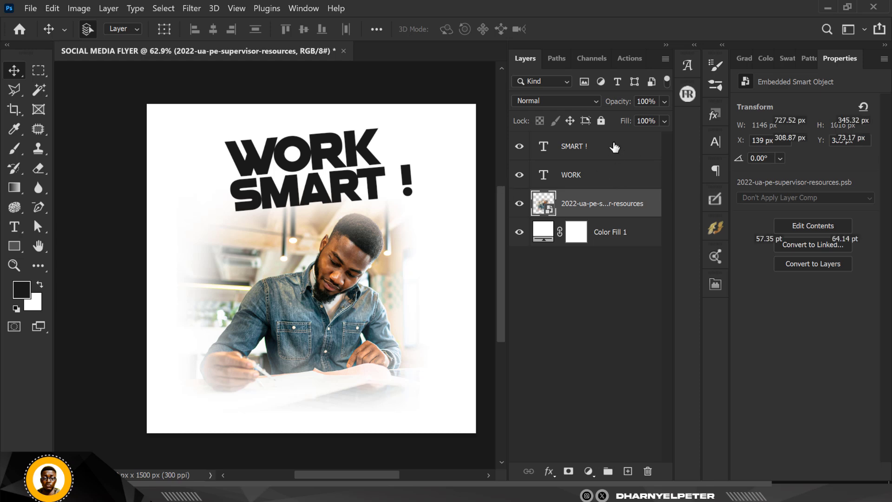
{"action": "key", "text": "alt+bracketright"}
{"action": "left_click", "coordinate": [614, 147]}
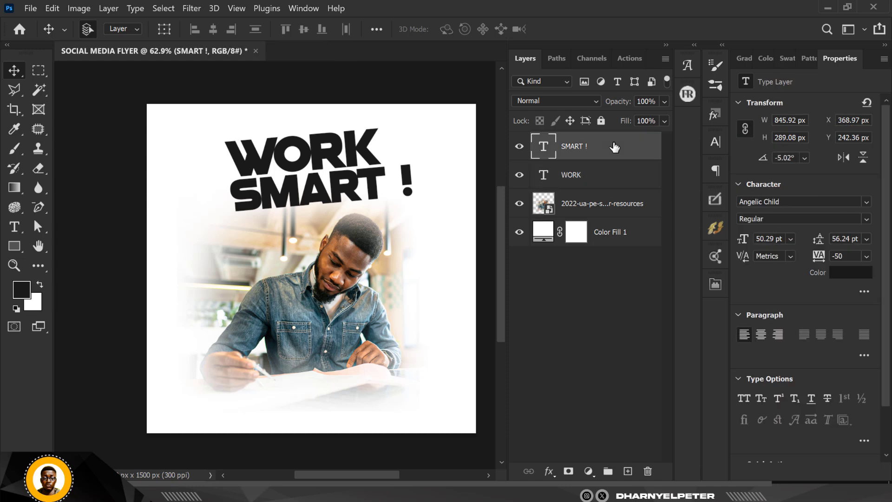
{"action": "left_click", "coordinate": [612, 176]}
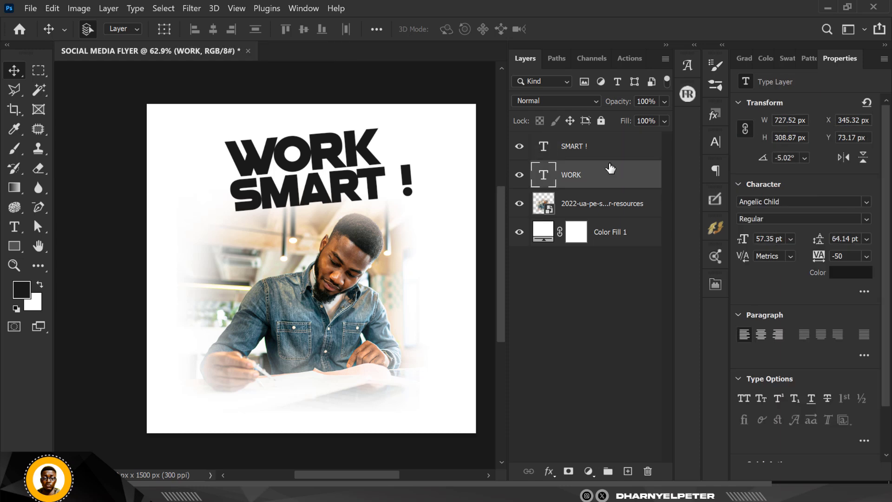
{"action": "left_click", "coordinate": [607, 150], "text": "shift"}
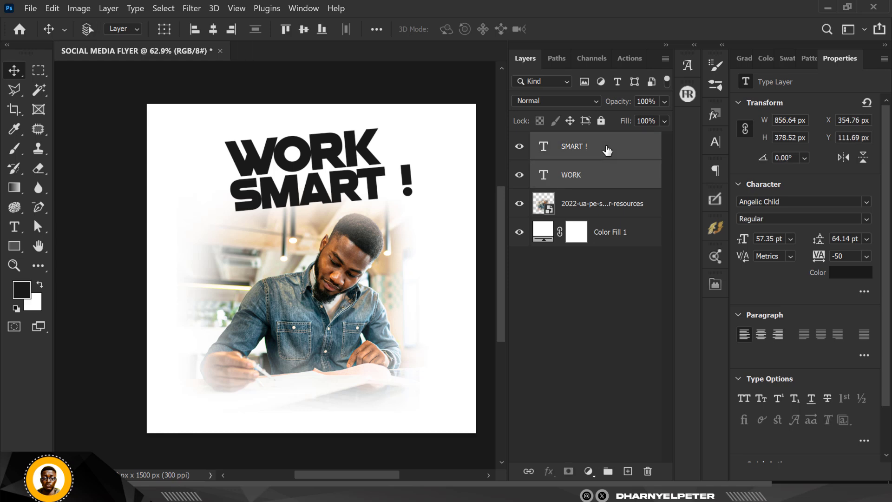
{"action": "key", "text": "ctrl+t"}
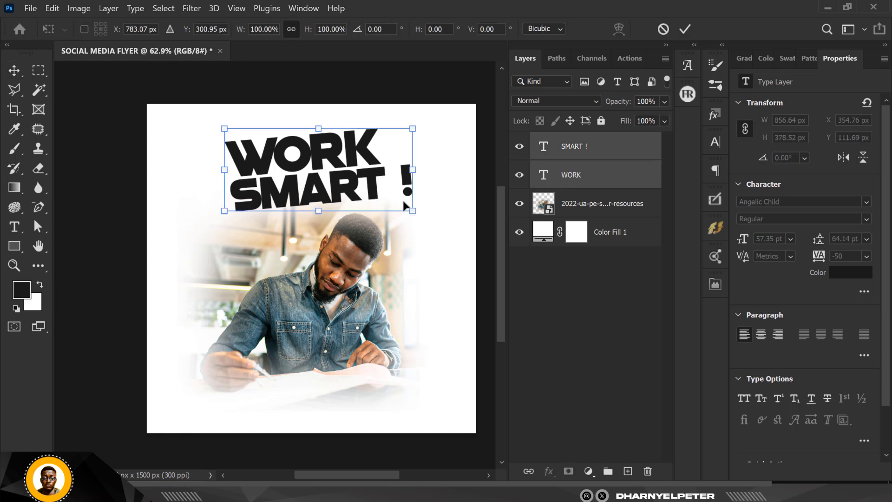
{"action": "left_click_drag", "start_coordinate": [417, 212], "coordinate": [408, 208]}
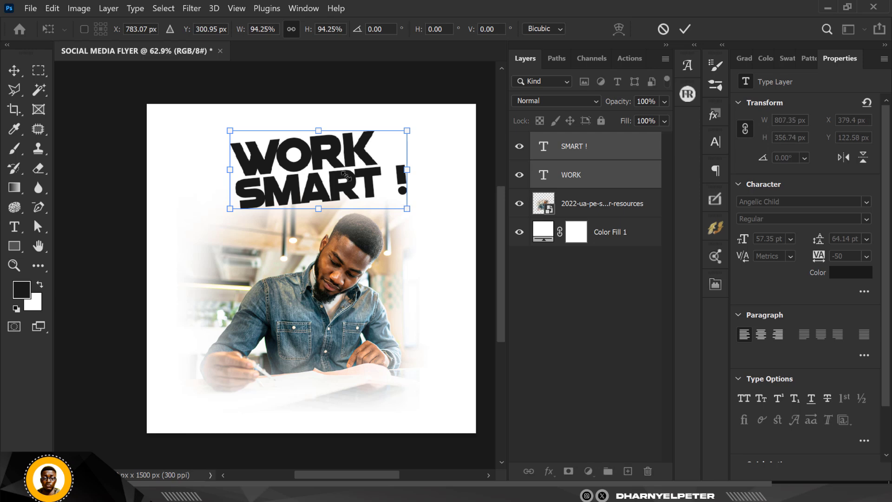
{"action": "left_click_drag", "start_coordinate": [346, 178], "coordinate": [346, 186]}
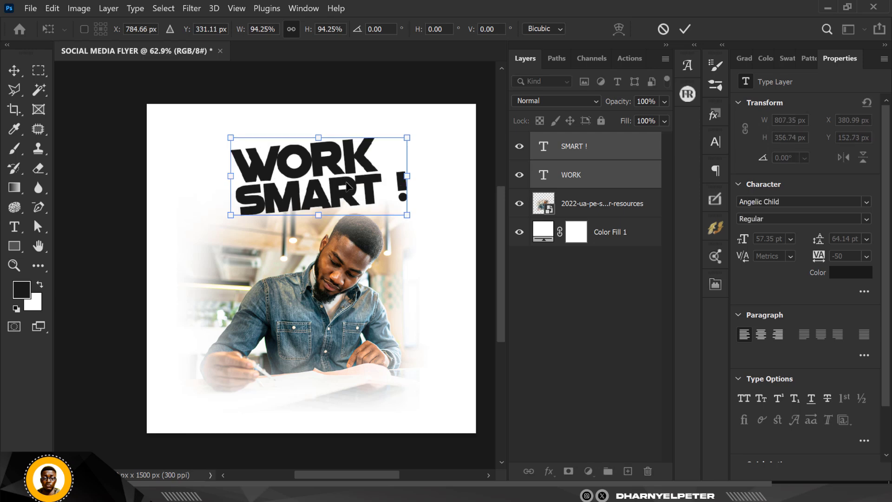
{"action": "key", "text": "Return"}
{"action": "scroll", "coordinate": [348, 187], "scroll_direction": "down", "scroll_amount": 2}
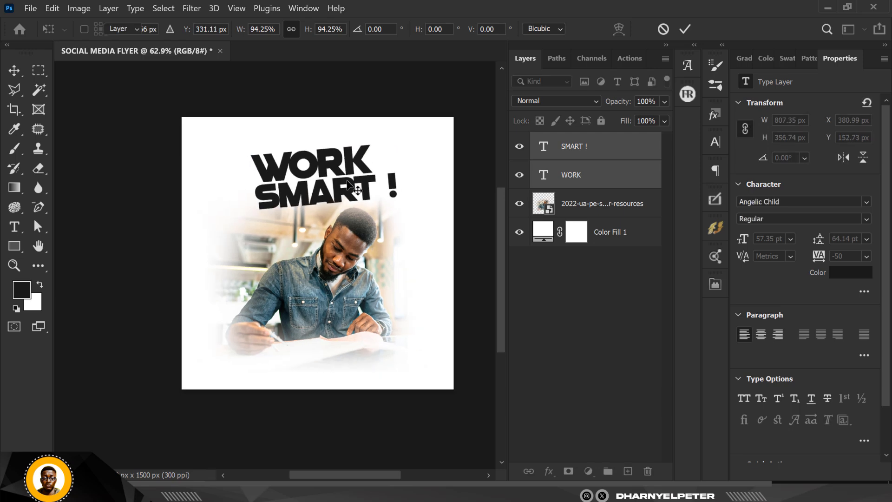
{"action": "scroll", "coordinate": [355, 225], "scroll_direction": "up", "scroll_amount": 2}
{"action": "scroll", "coordinate": [348, 218], "scroll_direction": "up", "scroll_amount": 1}
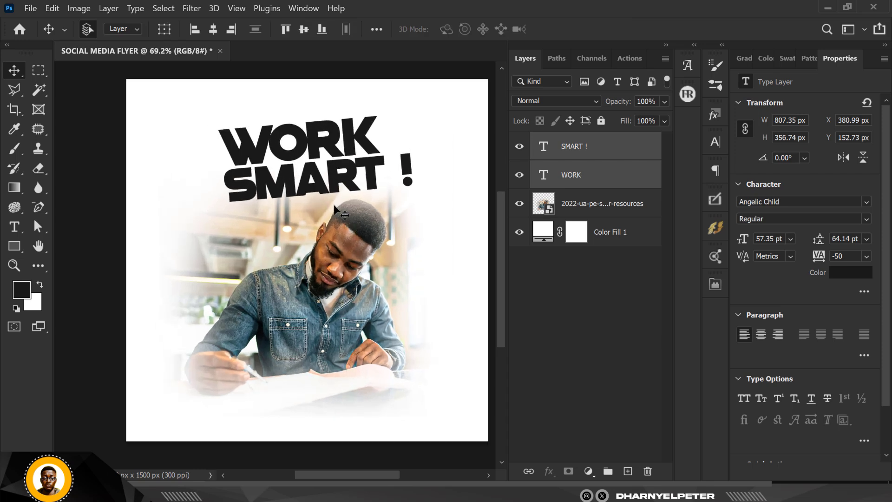
{"action": "scroll", "coordinate": [337, 216], "scroll_direction": "down", "scroll_amount": 2}
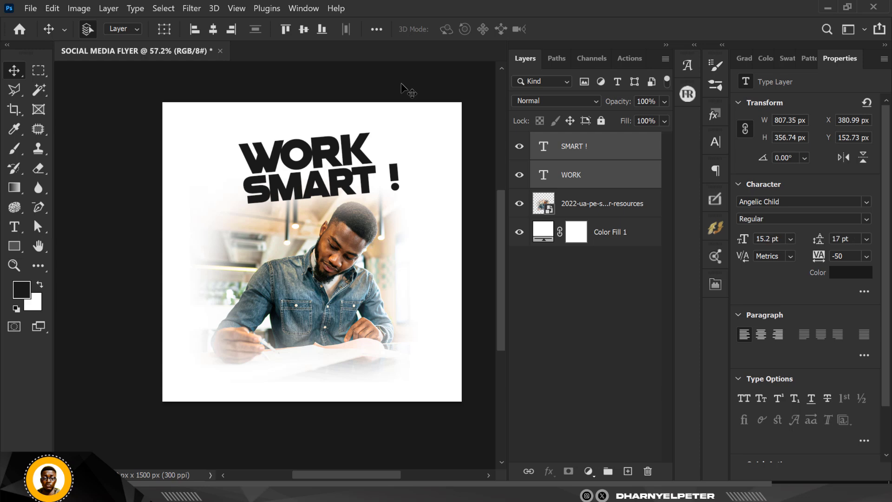
{"action": "scroll", "coordinate": [414, 186], "scroll_direction": "up", "scroll_amount": 2}
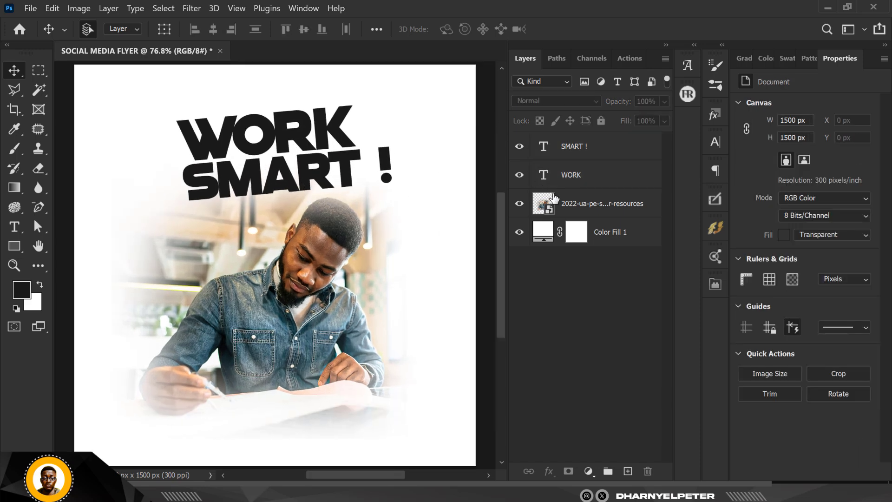
Select both the WORK and SMART ! text layers and open their text color for editing
{"action": "left_click", "coordinate": [584, 179]}
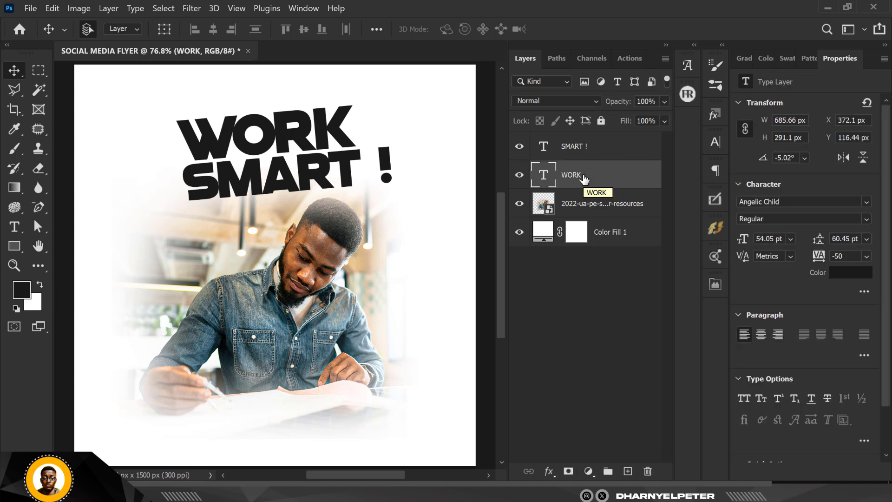
{"action": "left_click", "coordinate": [584, 148], "text": "shift"}
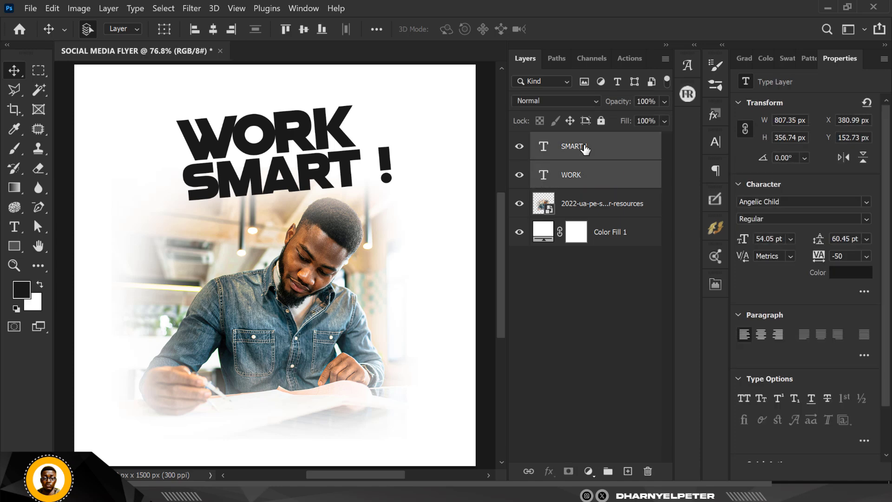
{"action": "left_click", "coordinate": [869, 276]}
Try text colors 28515f, 1442ab, 4e707c, 0d90be and the red eb0b3b on both headings
{"action": "type", "text": "28515f"}
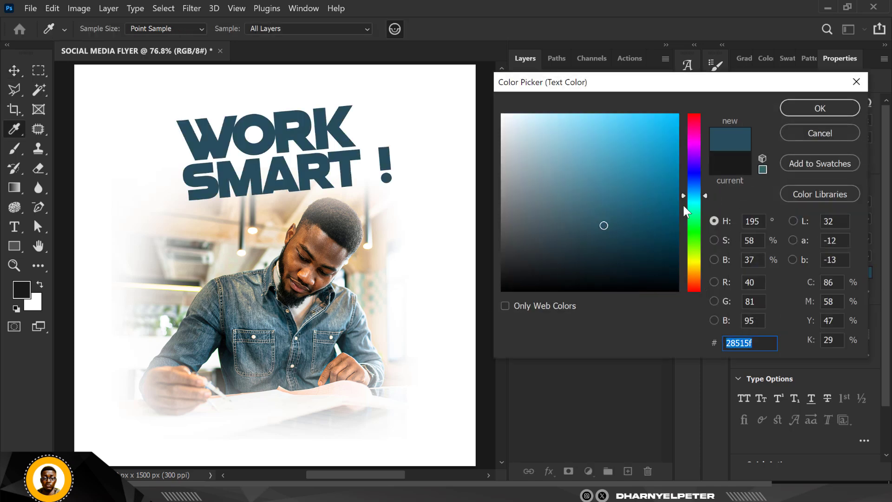
{"action": "left_click_drag", "start_coordinate": [693, 197], "coordinate": [658, 172]}
{"action": "left_click", "coordinate": [648, 191]}
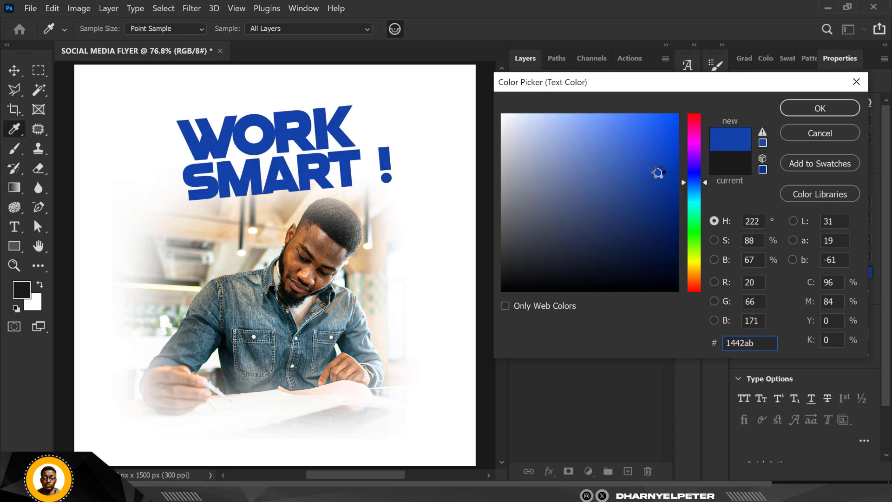
{"action": "left_click", "coordinate": [278, 322]}
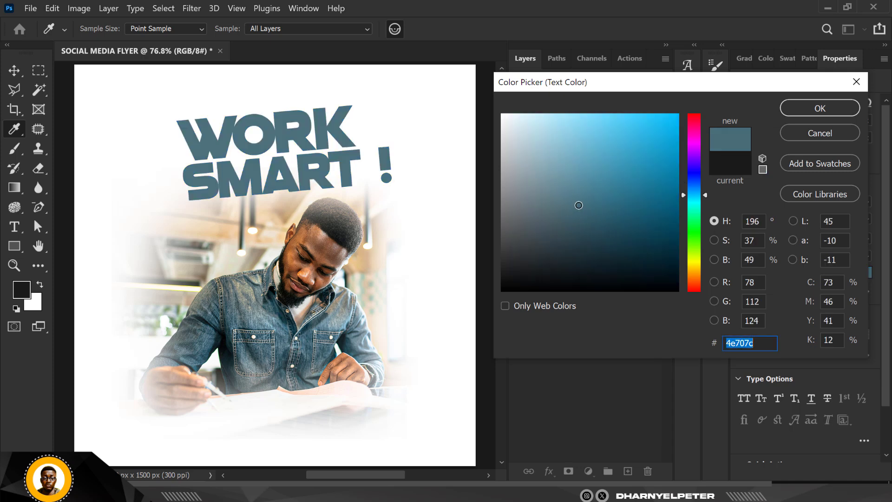
{"action": "type", "text": "0d90be"}
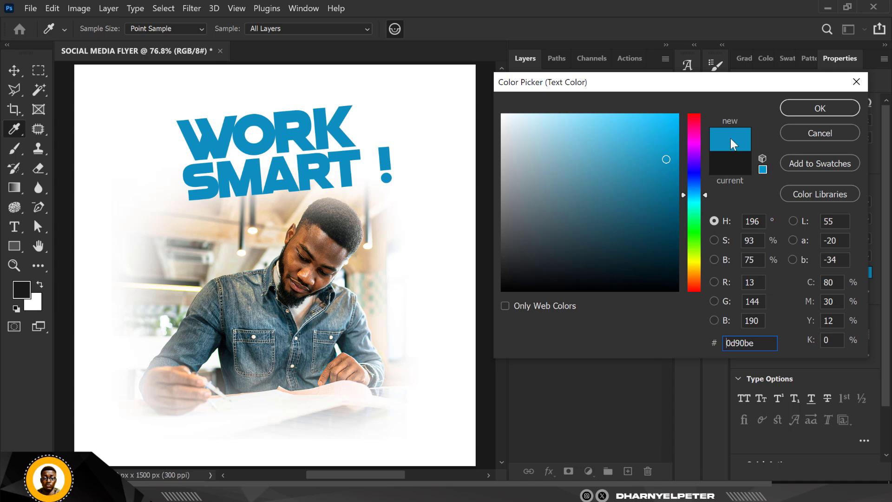
{"action": "left_click", "coordinate": [695, 120]}
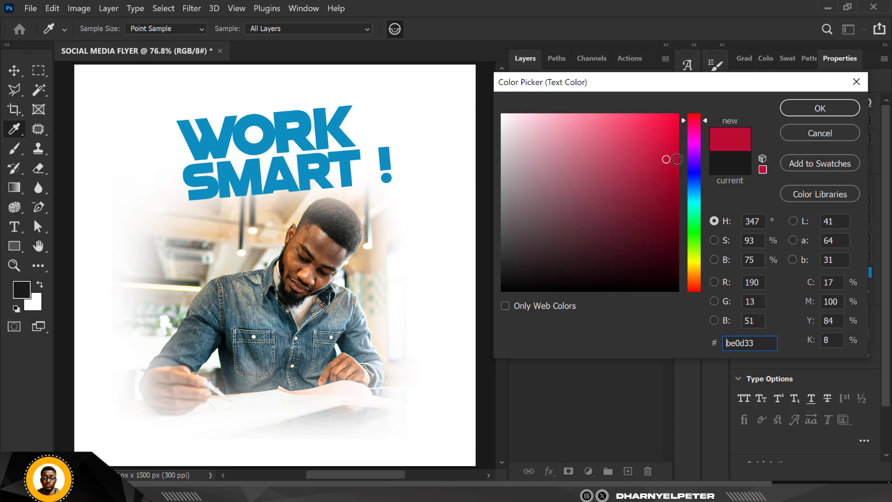
{"action": "left_click", "coordinate": [670, 128]}
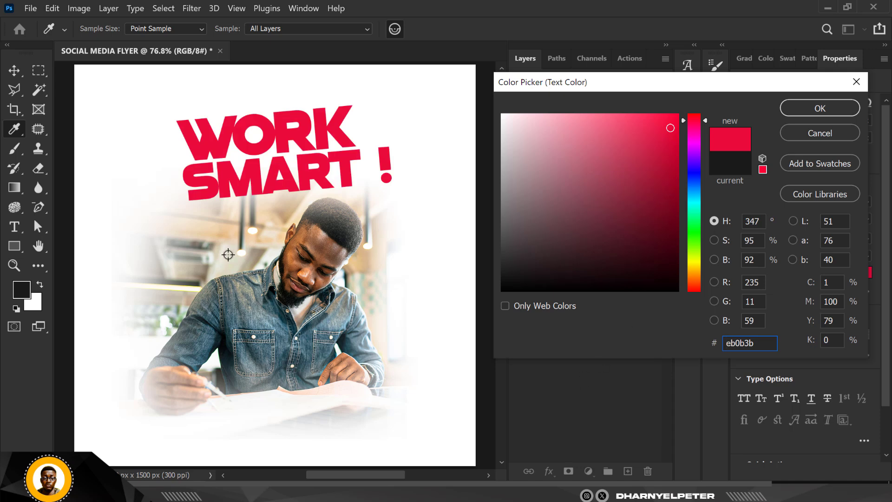
Set the text color of the WORK and SMART ! headings to the orange fb9d00
{"action": "left_click", "coordinate": [219, 227]}
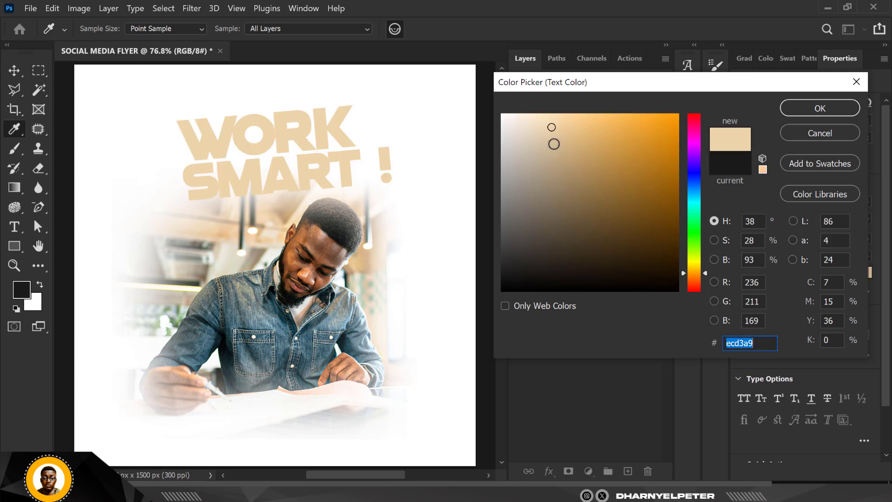
{"action": "left_click_drag", "start_coordinate": [553, 126], "coordinate": [665, 116]}
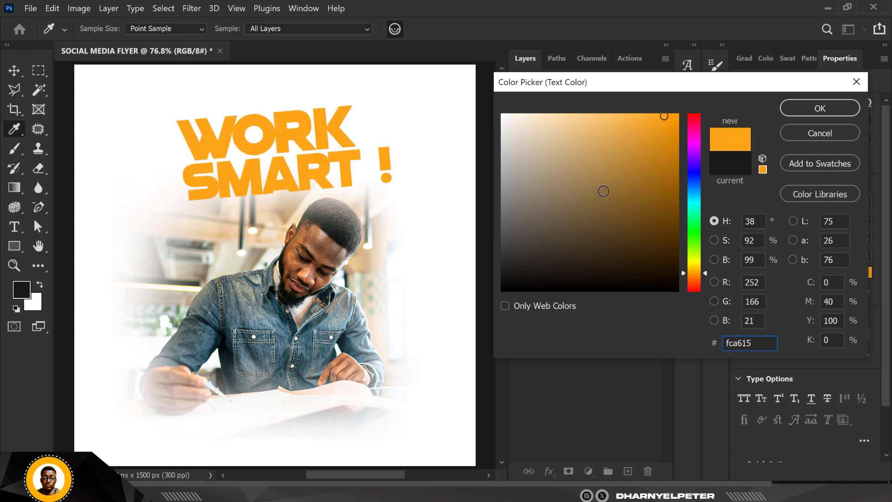
{"action": "left_click_drag", "start_coordinate": [665, 116], "coordinate": [679, 114]}
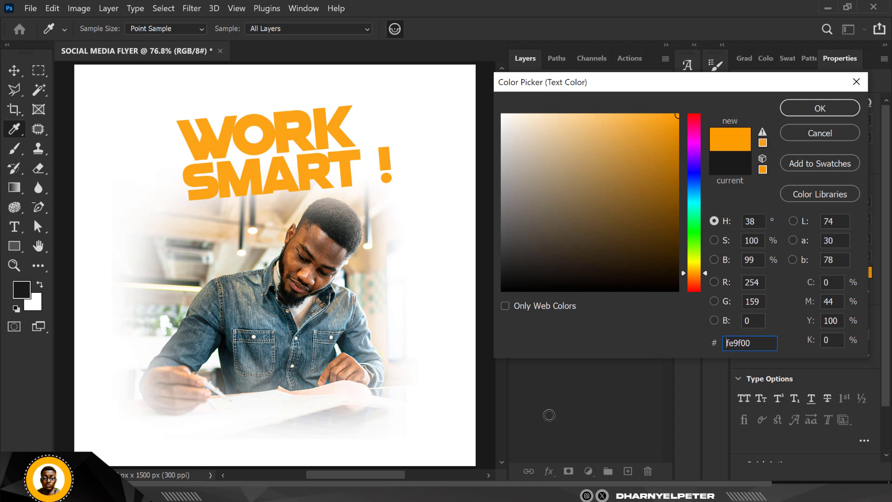
{"action": "left_click", "coordinate": [674, 175]}
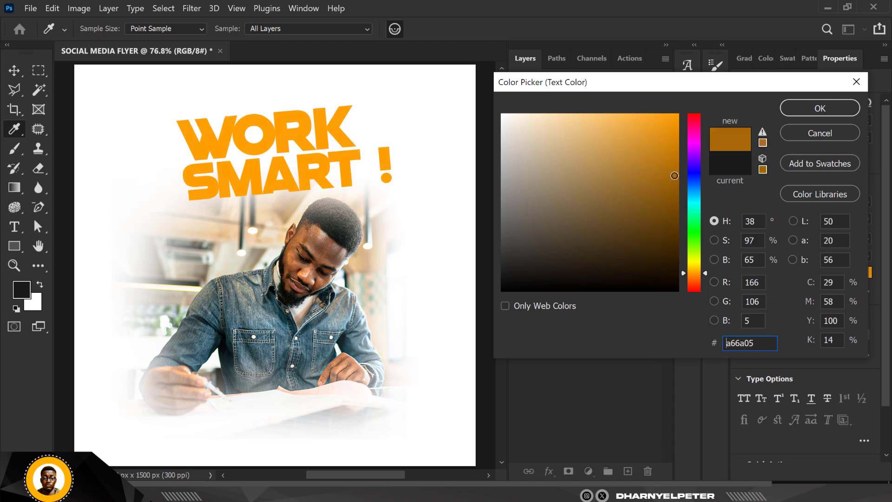
{"action": "left_click_drag", "start_coordinate": [674, 175], "coordinate": [680, 115]}
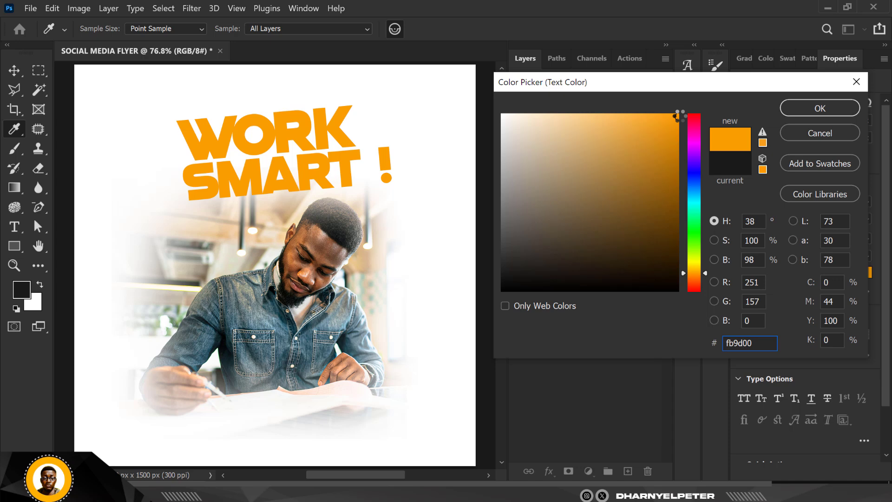
{"action": "left_click", "coordinate": [821, 107]}
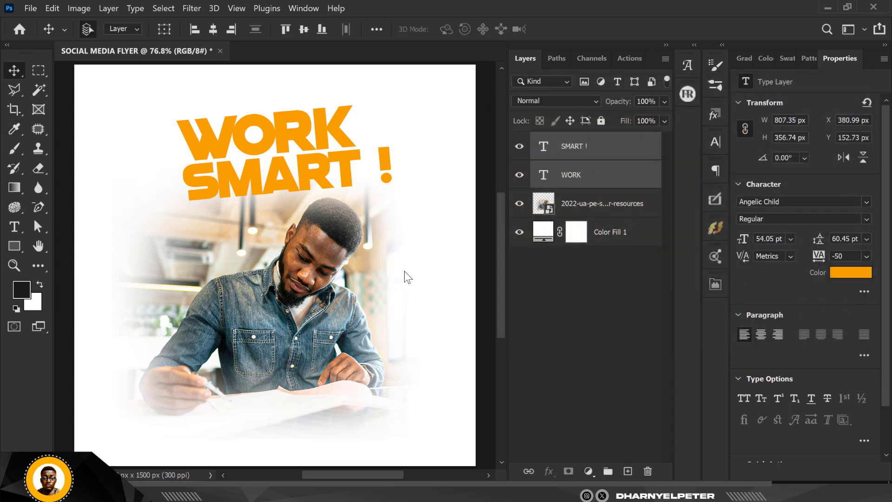
Group the selected WORK and SMART ! text layers
{"action": "scroll", "coordinate": [405, 275], "scroll_direction": "down", "scroll_amount": 2}
{"action": "scroll", "coordinate": [404, 279], "scroll_direction": "up", "scroll_amount": 1}
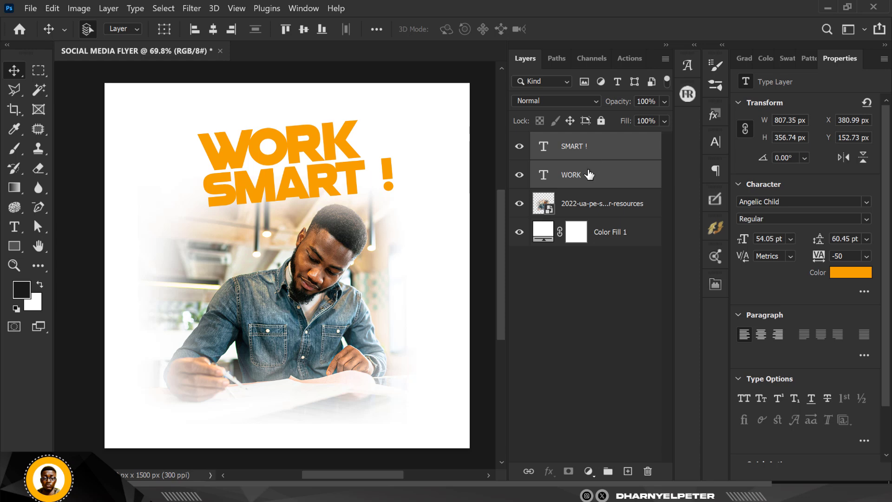
{"action": "left_click", "coordinate": [607, 472]}
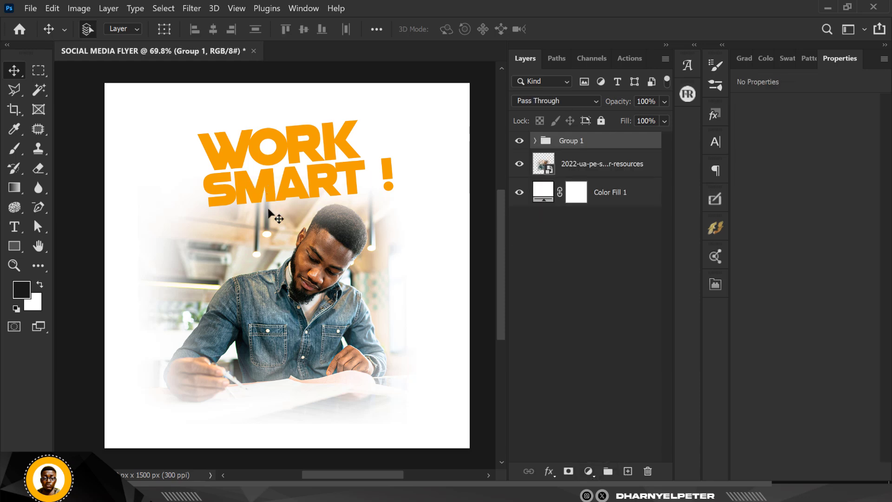
Draw a wide, flat ellipse shape about 898 x 166 px over the upper part of the WORK heading, above the text group
{"action": "scroll", "coordinate": [268, 210], "scroll_direction": "up", "scroll_amount": 1}
{"action": "scroll", "coordinate": [268, 211], "scroll_direction": "up", "scroll_amount": 2}
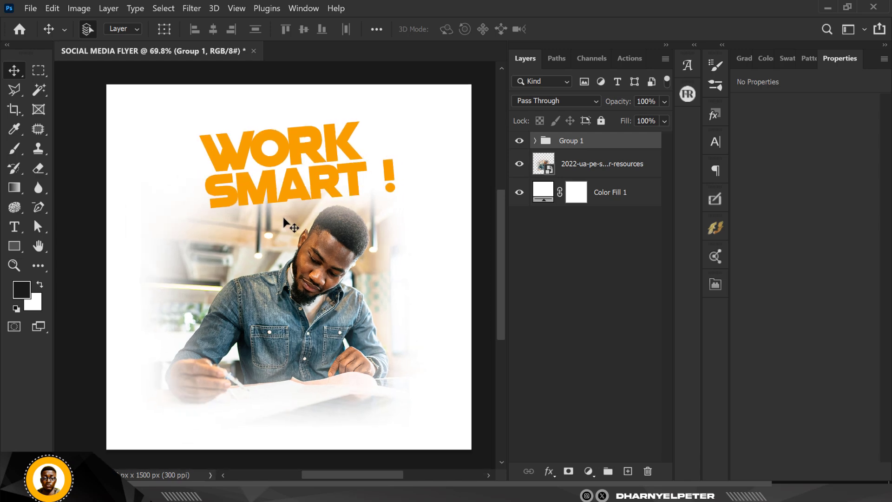
{"action": "scroll", "coordinate": [282, 158], "scroll_direction": "up", "scroll_amount": 2}
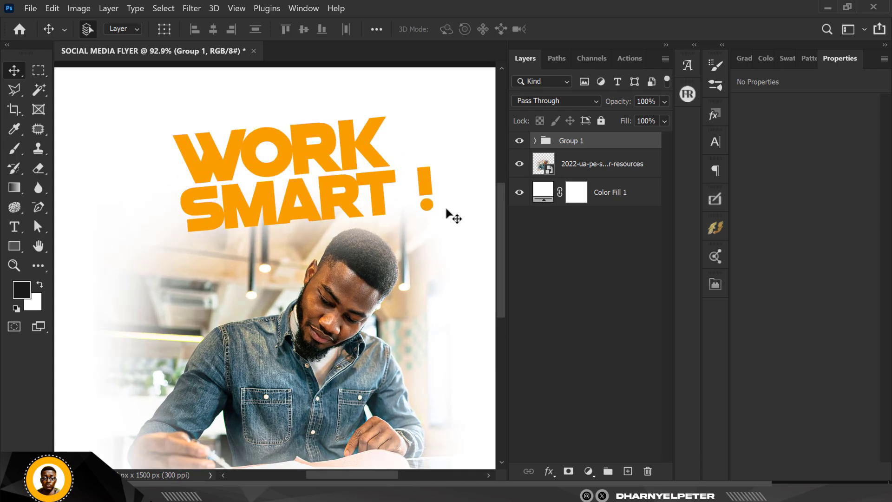
{"action": "left_click", "coordinate": [628, 472]}
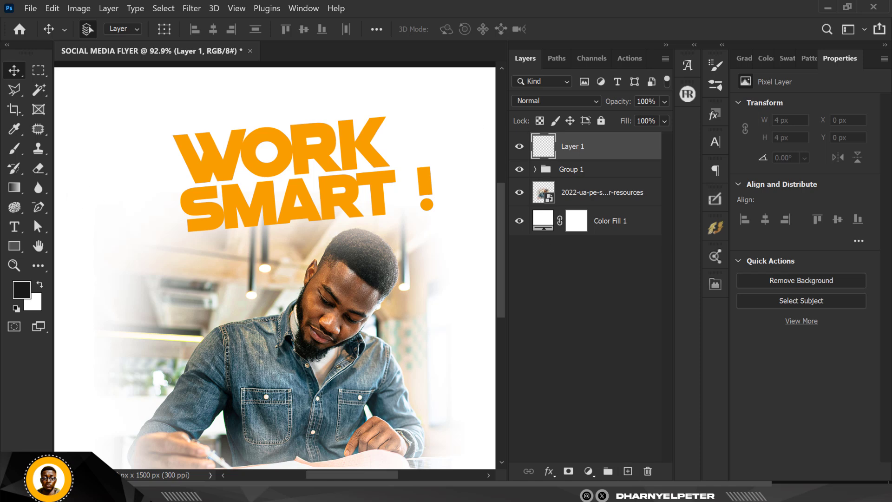
{"action": "left_click_drag", "start_coordinate": [17, 245], "coordinate": [288, 130]}
{"action": "key", "text": "shift+u"}
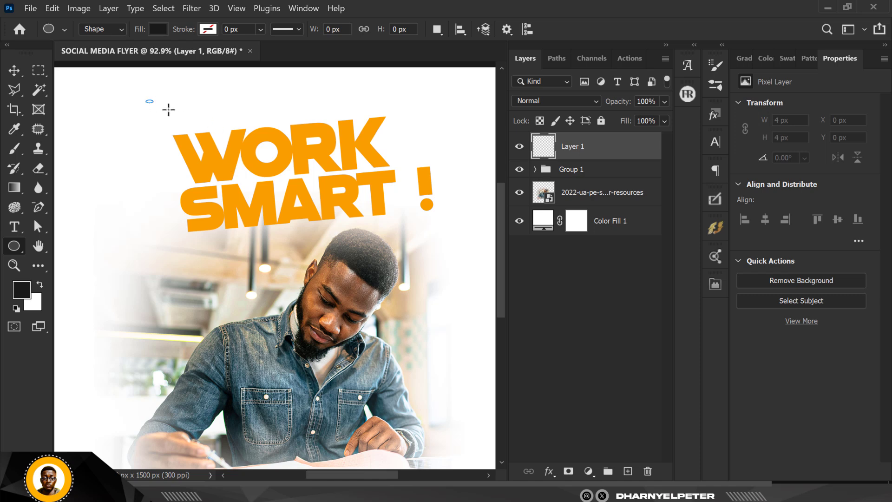
{"action": "left_click_drag", "start_coordinate": [169, 110], "coordinate": [436, 154]}
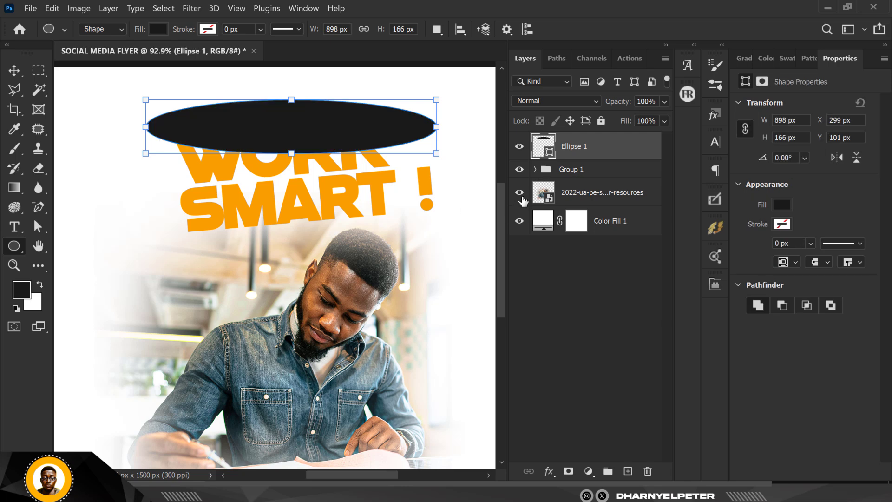
Change the ellipse's fill color to white (ffffff)
{"action": "double_click", "coordinate": [550, 154]}
{"action": "left_click", "coordinate": [520, 126]}
{"action": "left_click_drag", "start_coordinate": [521, 125], "coordinate": [490, 108]}
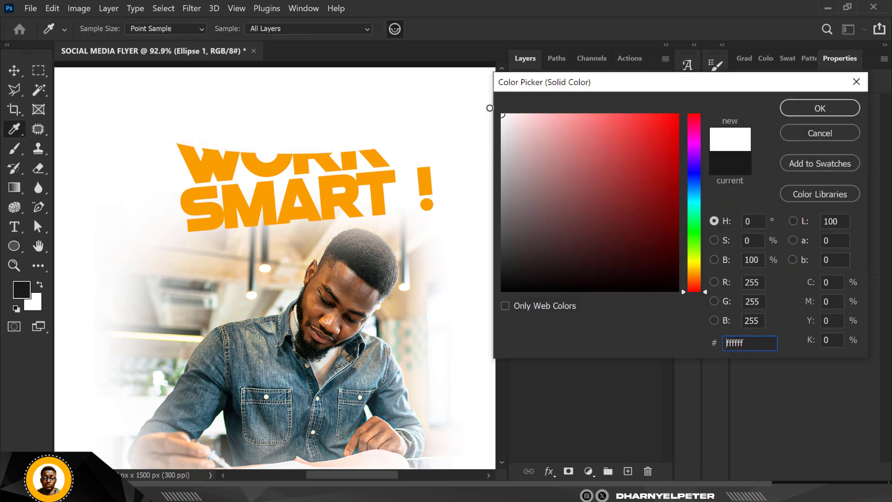
{"action": "left_click", "coordinate": [793, 111]}
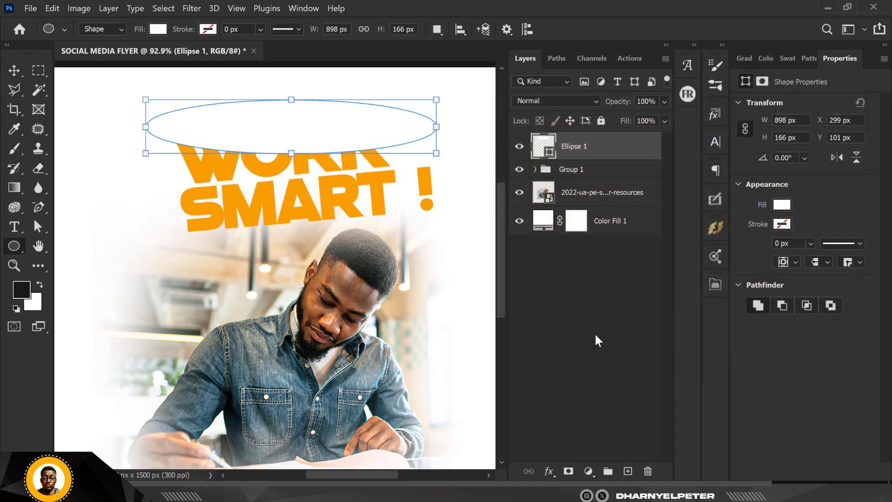
Add a layer mask to the white ellipse and fade out its upper part with a soft 500 px black brush at 70% flow
{"action": "left_click", "coordinate": [569, 472]}
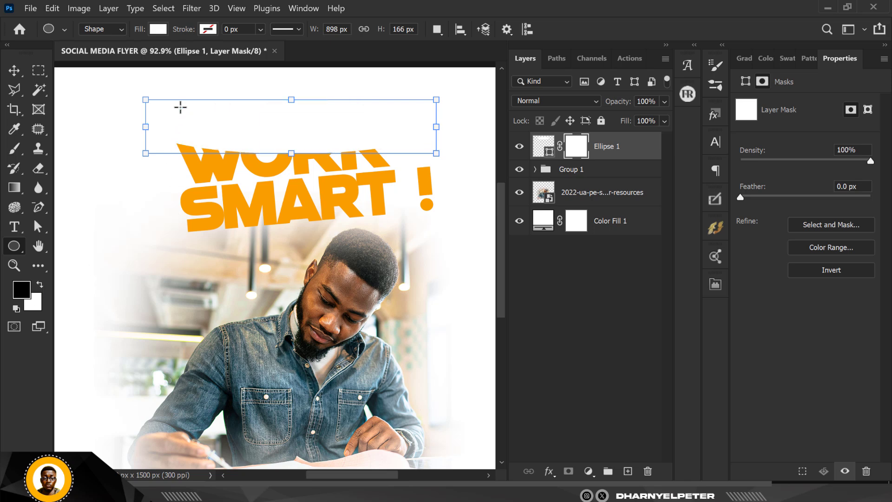
{"action": "key", "text": "Escape"}
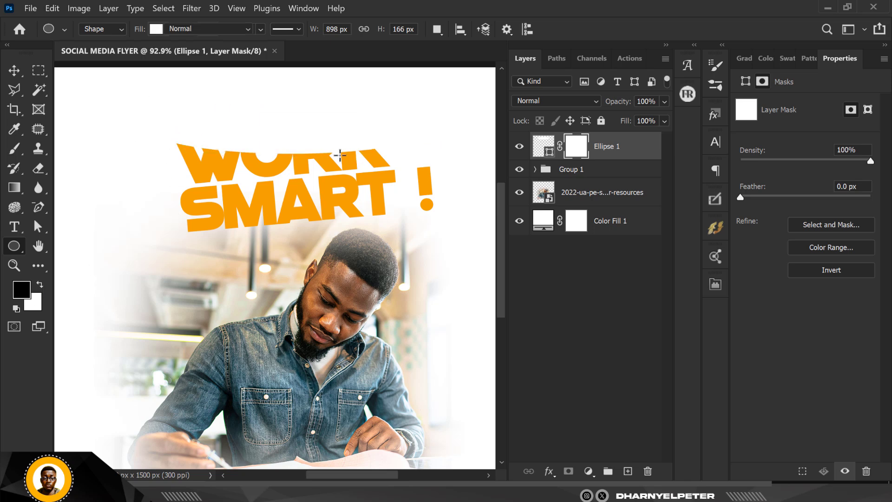
{"action": "left_click", "coordinate": [275, 118]}
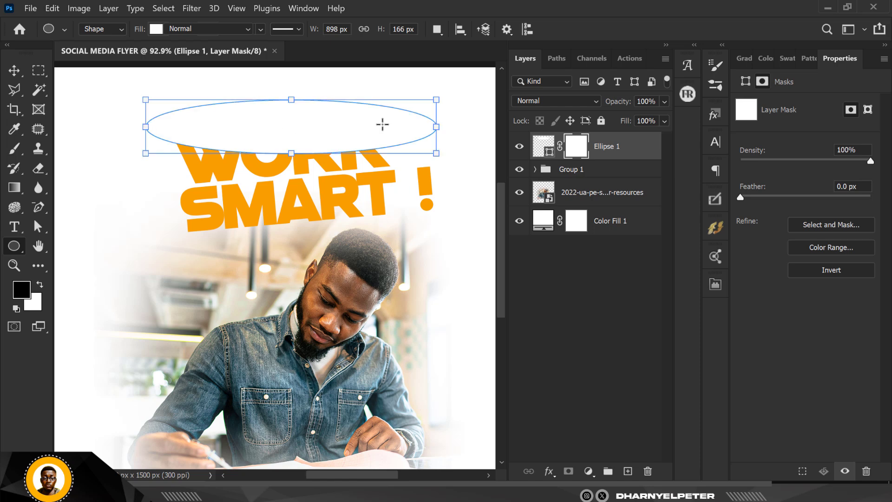
{"action": "left_click", "coordinate": [16, 149]}
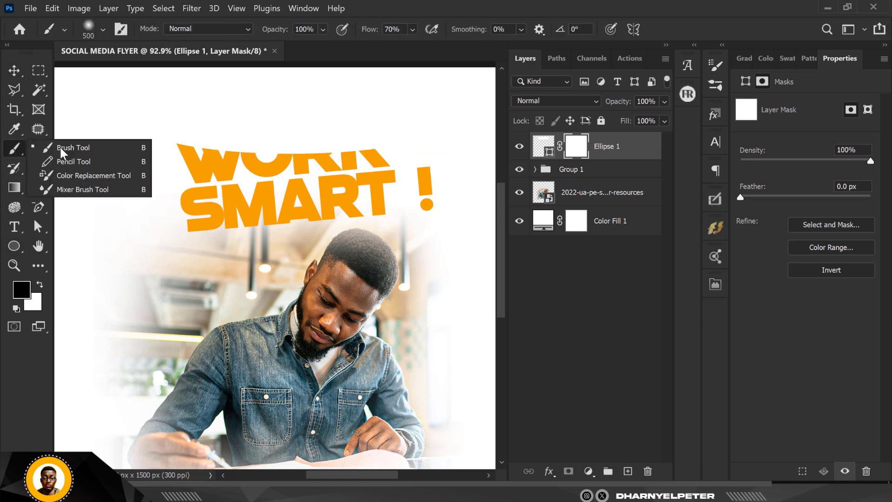
{"action": "left_click", "coordinate": [70, 161]}
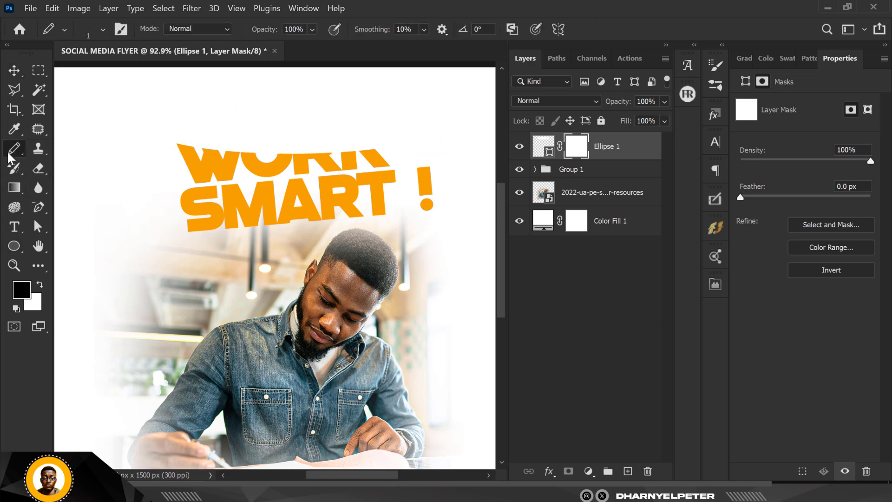
{"action": "left_click", "coordinate": [13, 154]}
{"action": "left_click", "coordinate": [73, 150]}
{"action": "scroll", "coordinate": [335, 153], "scroll_direction": "down", "scroll_amount": 3}
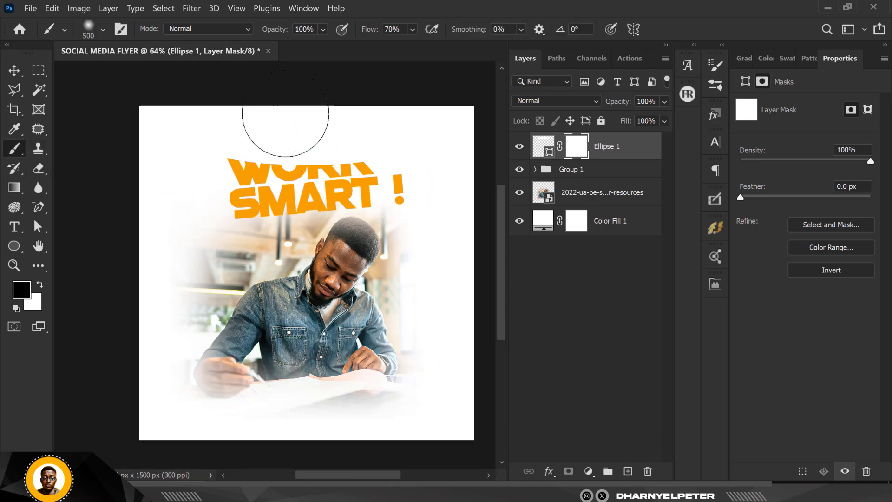
{"action": "mouse_move", "coordinate": [257, 100]}
{"action": "left_mouse_down"}
{"action": "mouse_move", "coordinate": [339, 90]}
{"action": "mouse_move", "coordinate": [269, 90]}
{"action": "mouse_move", "coordinate": [326, 103]}
{"action": "mouse_move", "coordinate": [329, 90]}
{"action": "mouse_move", "coordinate": [307, 91]}
{"action": "left_mouse_up"}
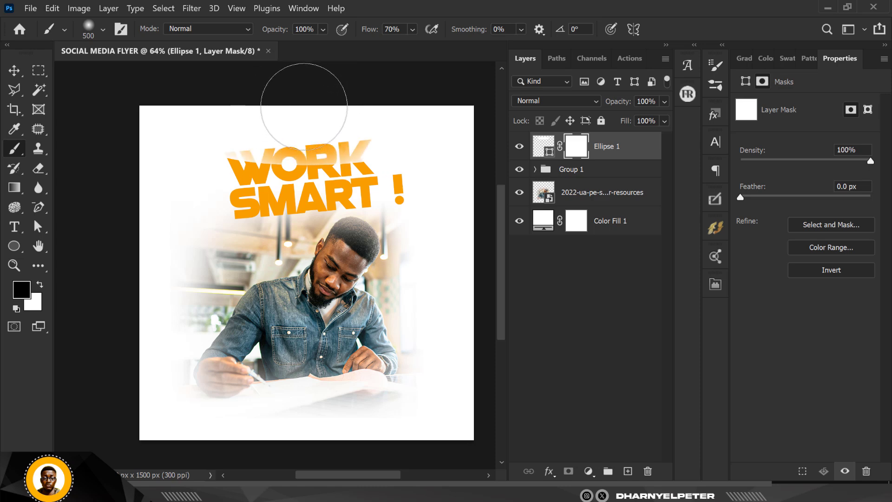
Duplicate the masked white ellipse and move the copy down over the SMART heading
{"action": "scroll", "coordinate": [184, 128], "scroll_direction": "down", "scroll_amount": 1}
{"action": "scroll", "coordinate": [209, 119], "scroll_direction": "up", "scroll_amount": 4}
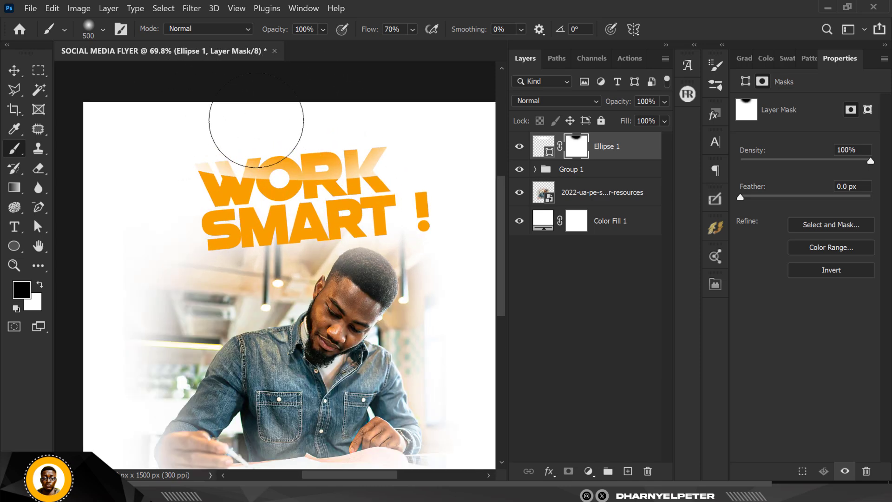
{"action": "left_click", "coordinate": [14, 71]}
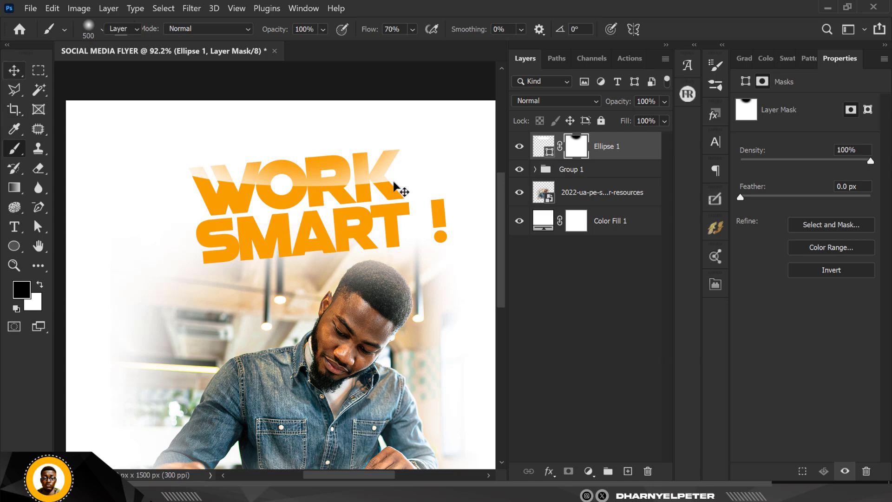
{"action": "scroll", "coordinate": [397, 190], "scroll_direction": "down", "scroll_amount": 1}
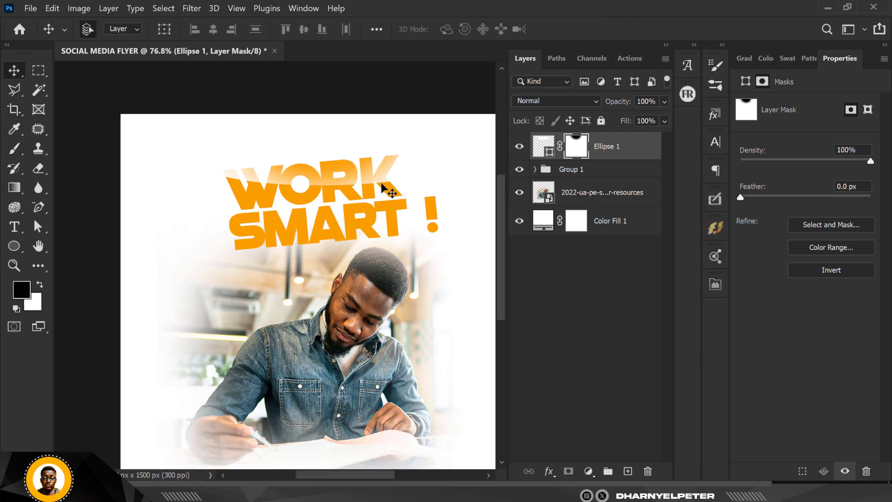
{"action": "key", "text": "ctrl+j"}
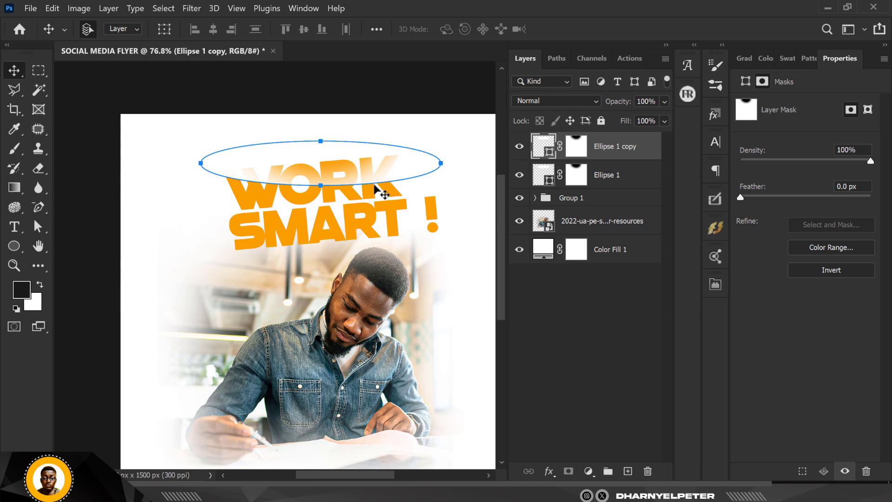
{"action": "left_click_drag", "start_coordinate": [293, 192], "coordinate": [294, 234]}
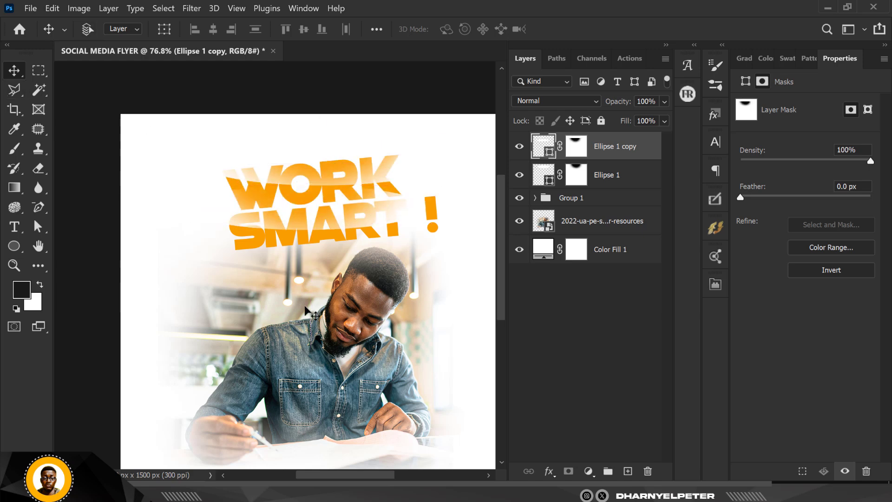
Rotate the ellipse copy to -25.75° so it crosses both headings diagonally, centered at about X 689 px and Y 350 px
{"action": "key", "text": "ctrl+t"}
{"action": "left_click_drag", "start_coordinate": [442, 255], "coordinate": [444, 187]}
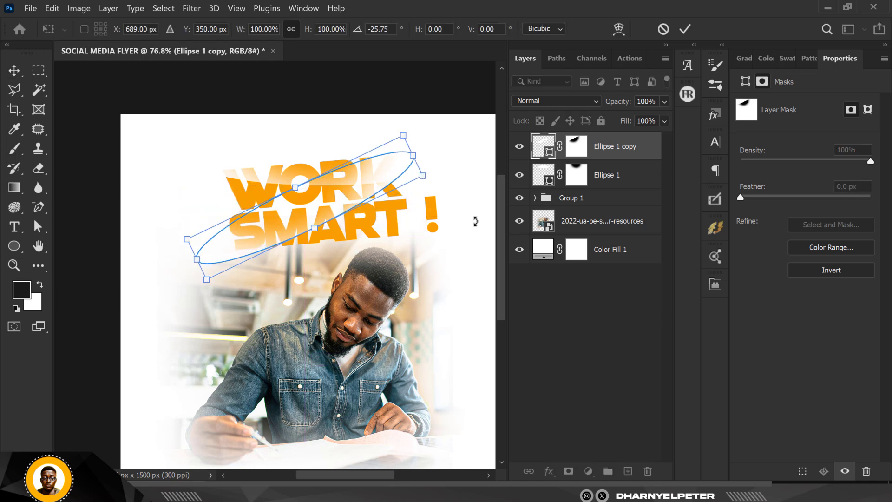
{"action": "key", "text": "Return"}
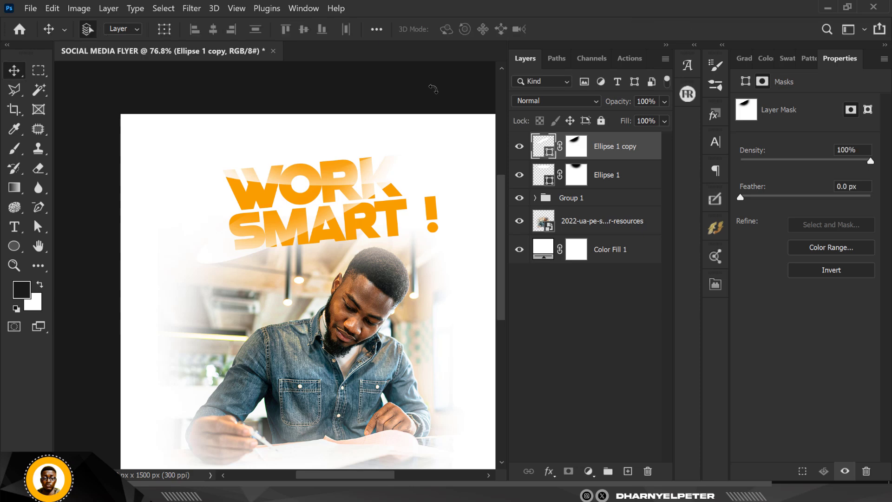
{"action": "scroll", "coordinate": [402, 179], "scroll_direction": "down", "scroll_amount": 2}
{"action": "scroll", "coordinate": [402, 179], "scroll_direction": "down", "scroll_amount": 1}
{"action": "scroll", "coordinate": [398, 149], "scroll_direction": "up", "scroll_amount": 4}
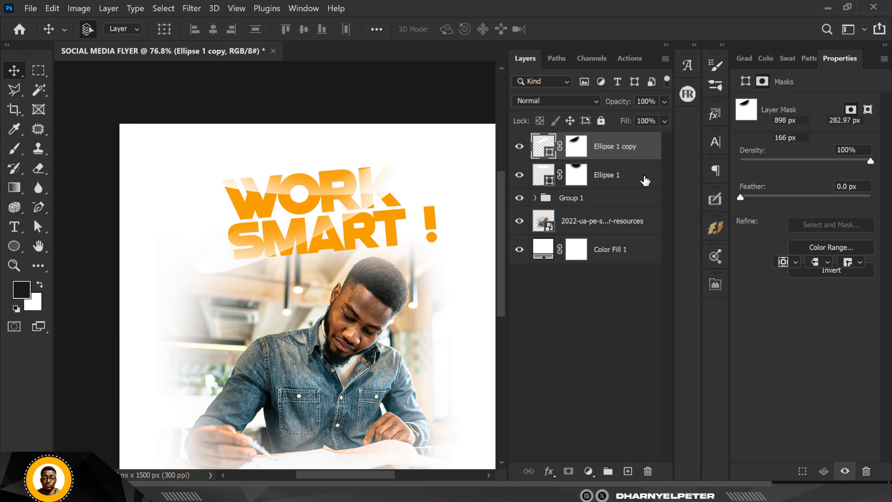
Clip both the white ellipse and its rotated copy to the text group with clipping masks
{"action": "left_click", "coordinate": [643, 180], "text": "shift"}
{"action": "left_click_drag", "start_coordinate": [643, 191], "coordinate": [640, 186]}
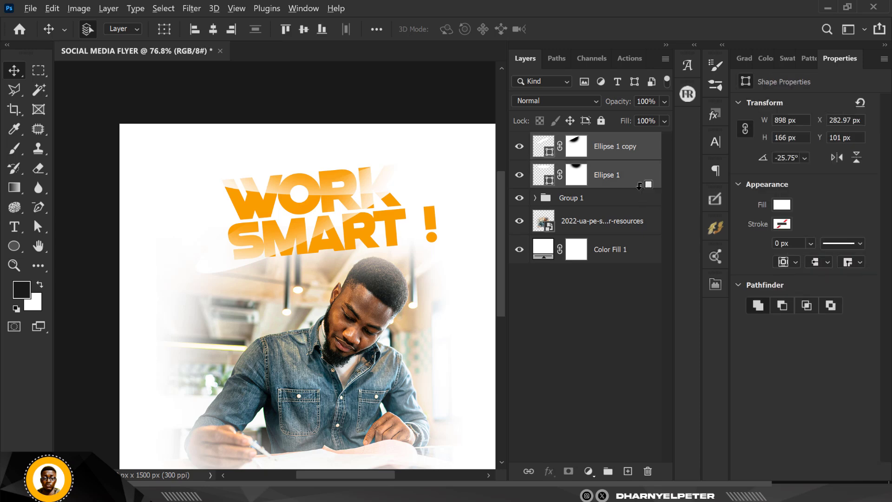
{"action": "left_click", "coordinate": [640, 186], "text": "alt"}
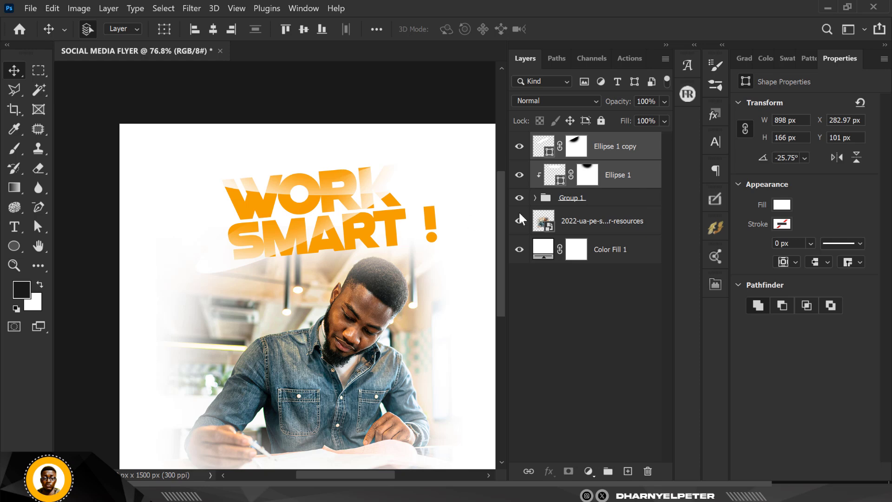
{"action": "left_click", "coordinate": [652, 151]}
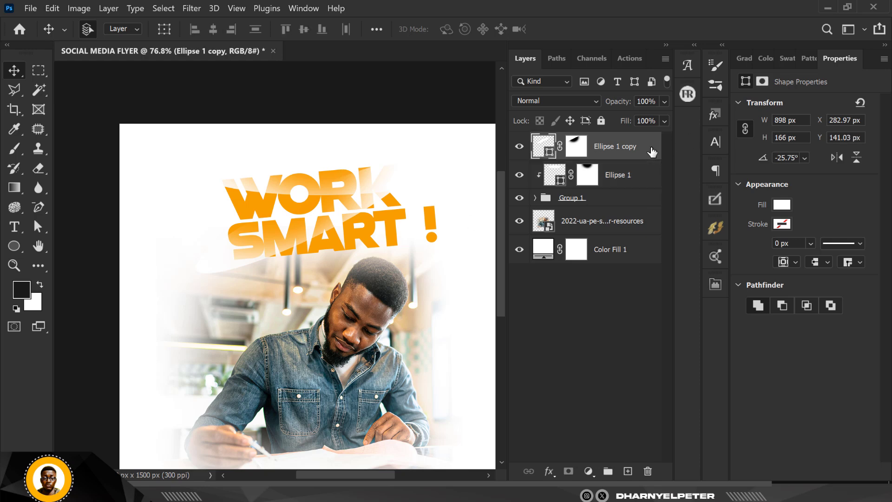
{"action": "right_click", "coordinate": [652, 152]}
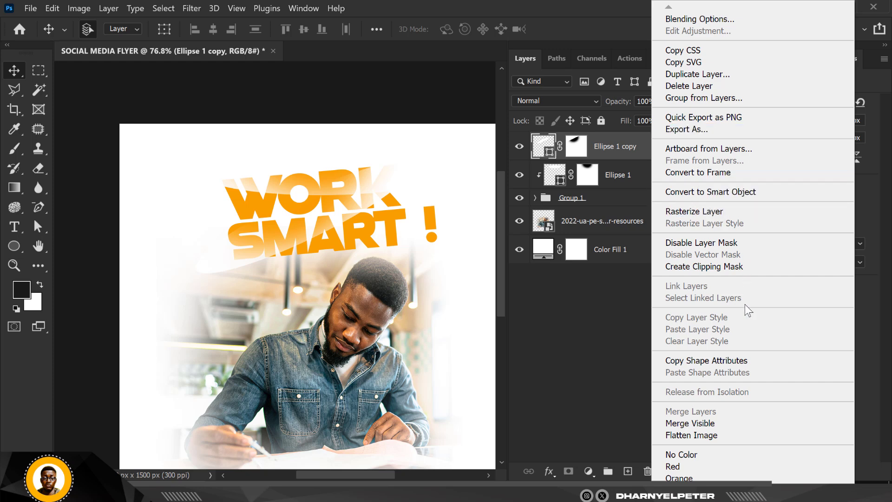
{"action": "left_click", "coordinate": [719, 266]}
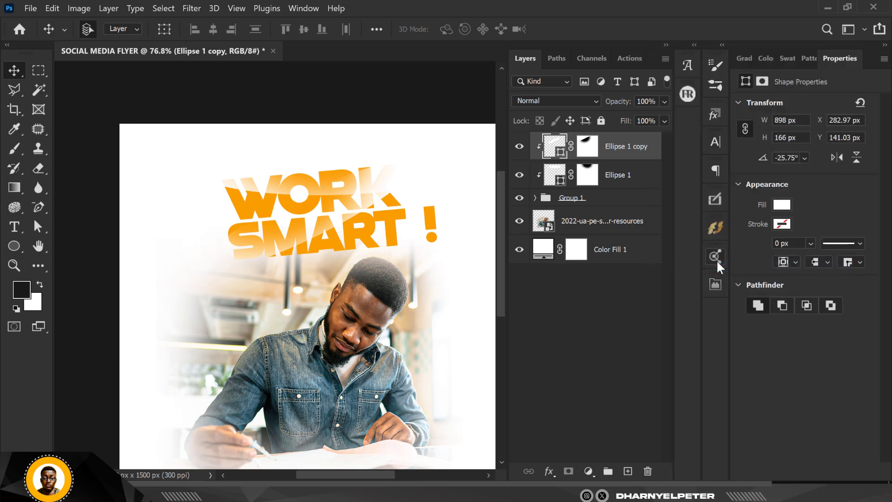
Scale the man's photo down slightly to about 1054 x 934 px, keeping it centered under the headline
{"action": "scroll", "coordinate": [383, 217], "scroll_direction": "down", "scroll_amount": 1}
{"action": "scroll", "coordinate": [387, 261], "scroll_direction": "up", "scroll_amount": 2}
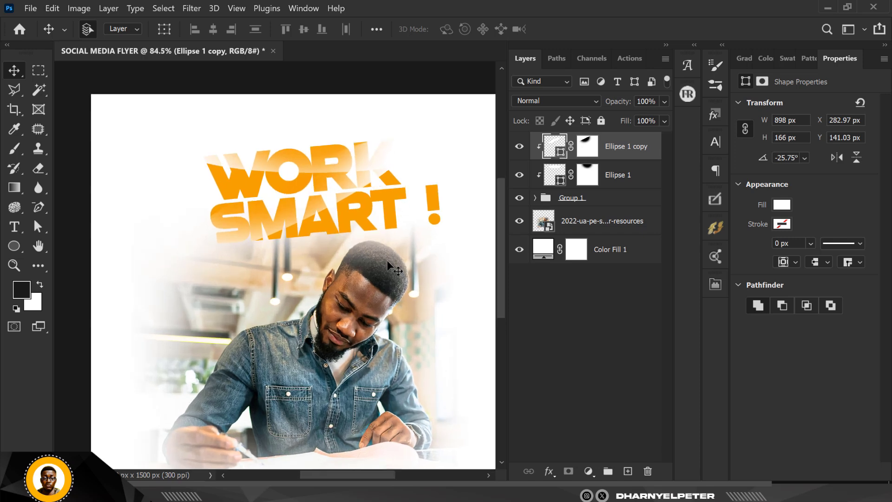
{"action": "scroll", "coordinate": [377, 228], "scroll_direction": "down", "scroll_amount": 2}
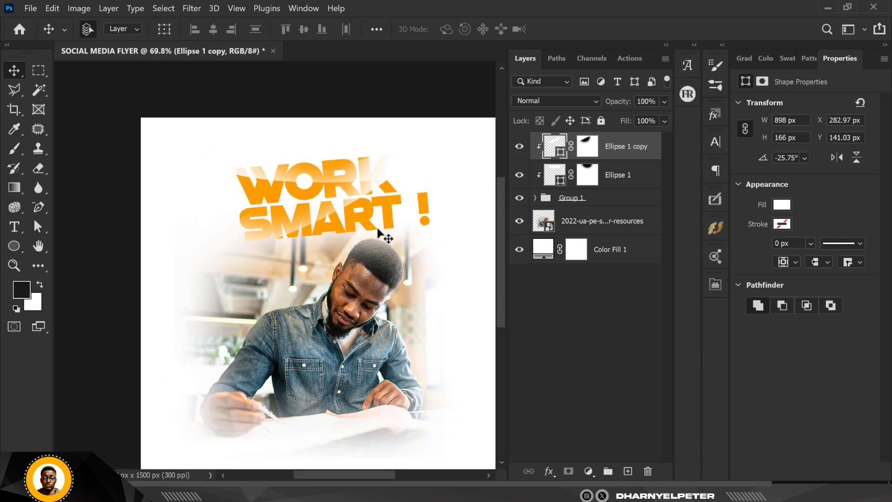
{"action": "scroll", "coordinate": [377, 228], "scroll_direction": "up", "scroll_amount": 1}
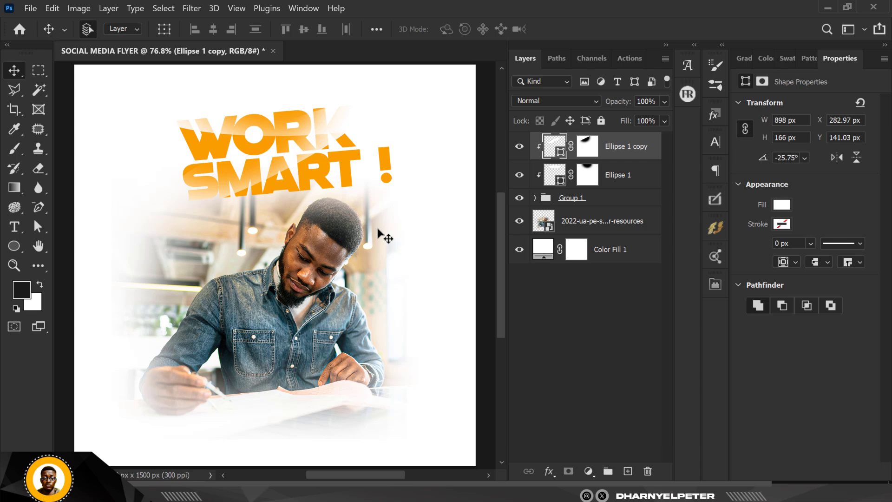
{"action": "left_click", "coordinate": [321, 286]}
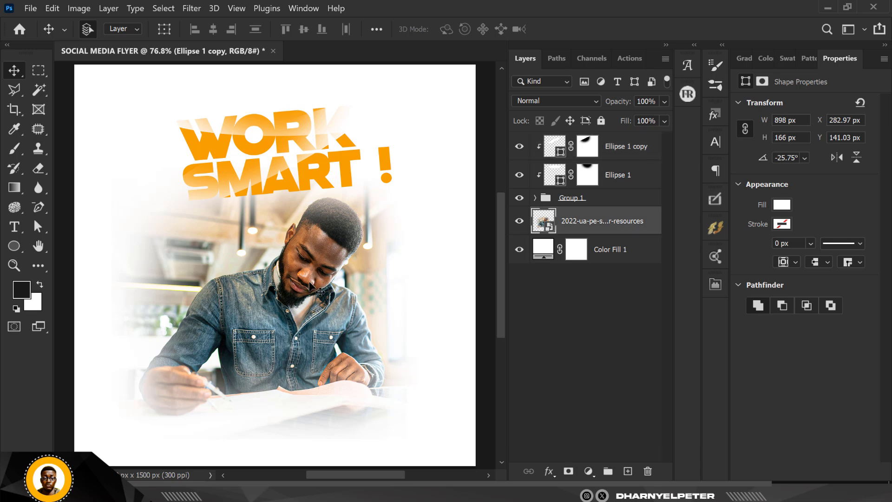
{"action": "key", "text": "ctrl+t"}
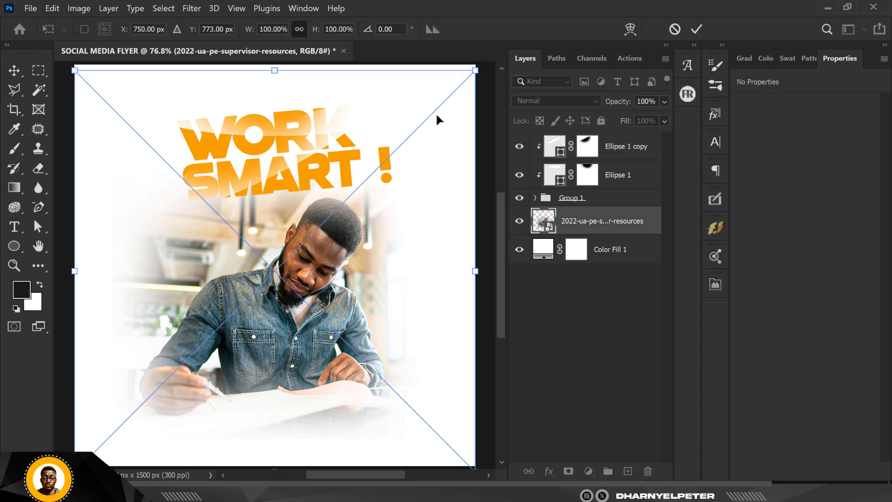
{"action": "left_click_drag", "start_coordinate": [474, 73], "coordinate": [456, 85]}
{"action": "key", "text": "Return"}
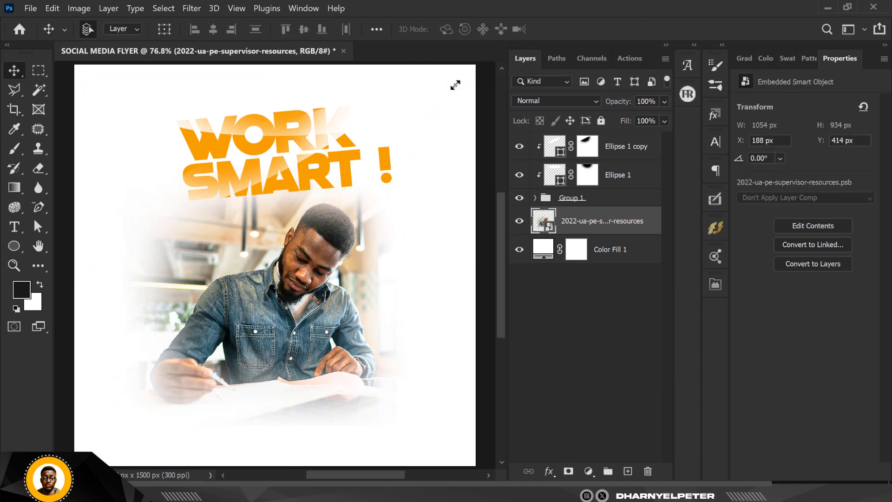
Place the Pngtree 3D like Instagram icon from the WORK SMART folder into the flyer and move its layer above all others
{"action": "scroll", "coordinate": [274, 190], "scroll_direction": "down", "scroll_amount": 1}
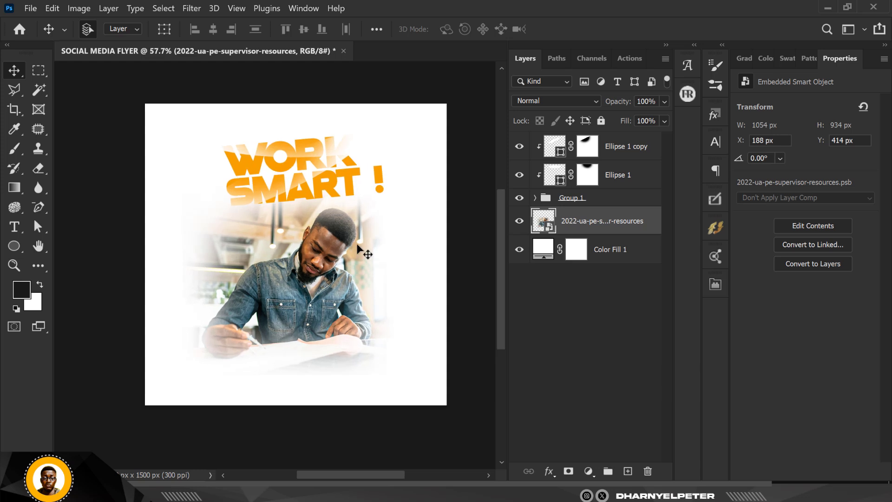
{"action": "scroll", "coordinate": [364, 249], "scroll_direction": "up", "scroll_amount": 3}
{"action": "scroll", "coordinate": [386, 164], "scroll_direction": "down", "scroll_amount": 1}
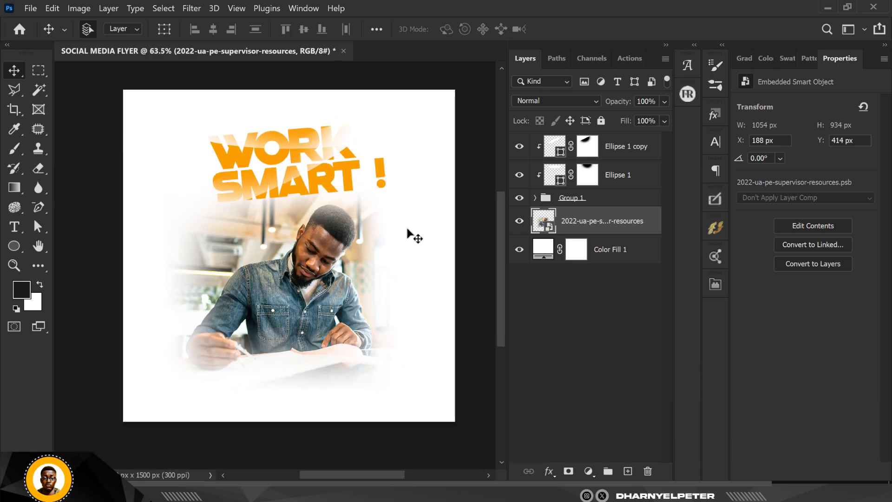
{"action": "scroll", "coordinate": [395, 259], "scroll_direction": "up", "scroll_amount": 1}
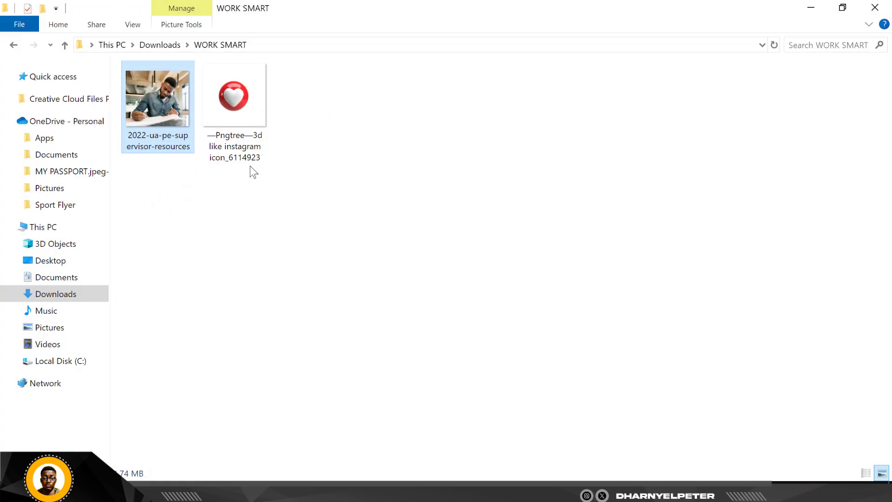
{"action": "left_click_drag", "start_coordinate": [247, 105], "coordinate": [136, 357]}
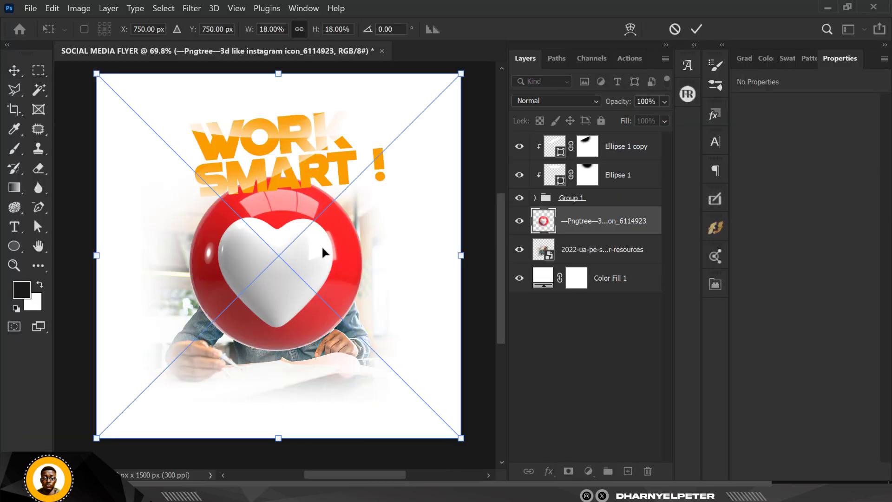
{"action": "key", "text": "Return"}
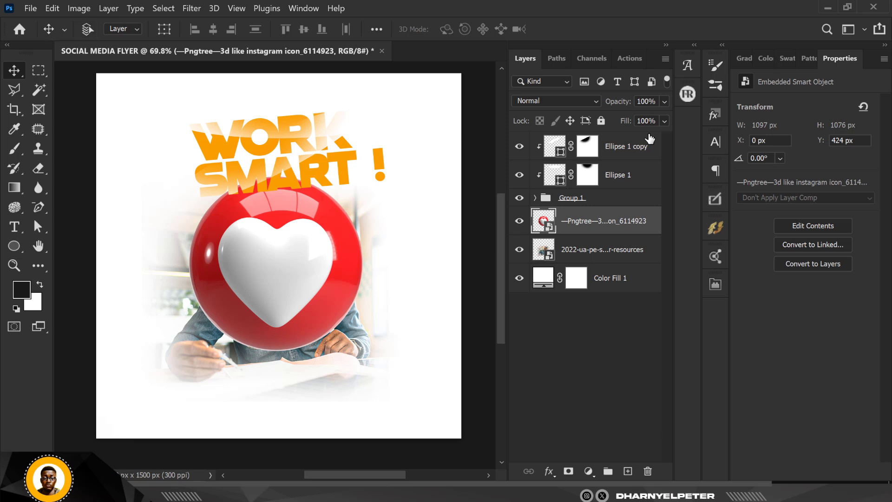
{"action": "left_click_drag", "start_coordinate": [650, 139], "coordinate": [649, 142]}
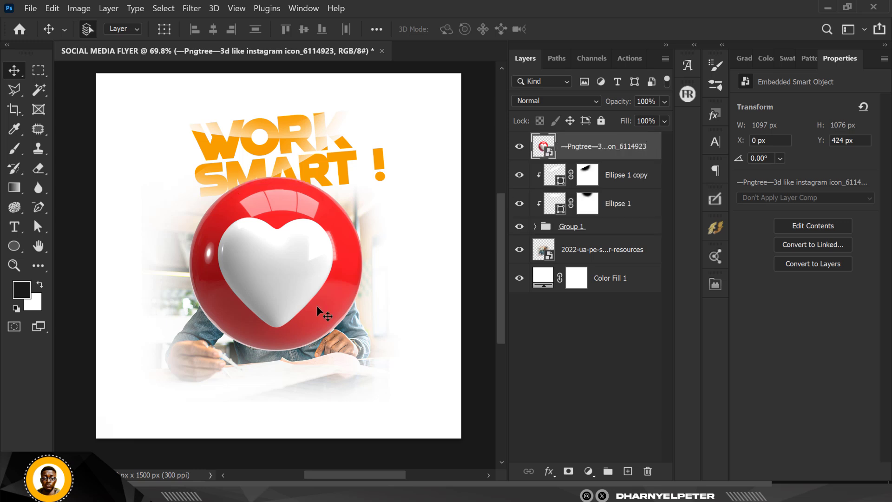
Scale the heart icon to 12.64% and place it beside the man's shoulder, centered at about X 299 px and Y 794 px
{"action": "left_click_drag", "start_coordinate": [276, 314], "coordinate": [232, 342]}
{"action": "key", "text": "ctrl+t"}
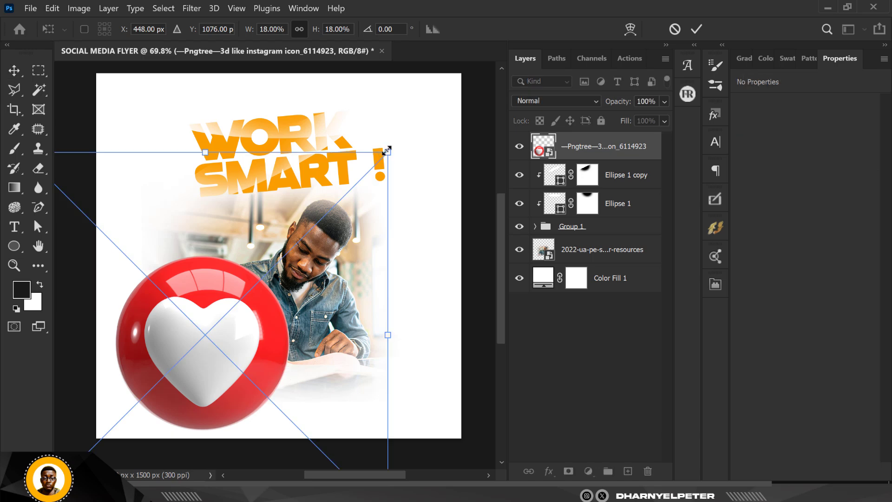
{"action": "left_click_drag", "start_coordinate": [388, 151], "coordinate": [333, 206]}
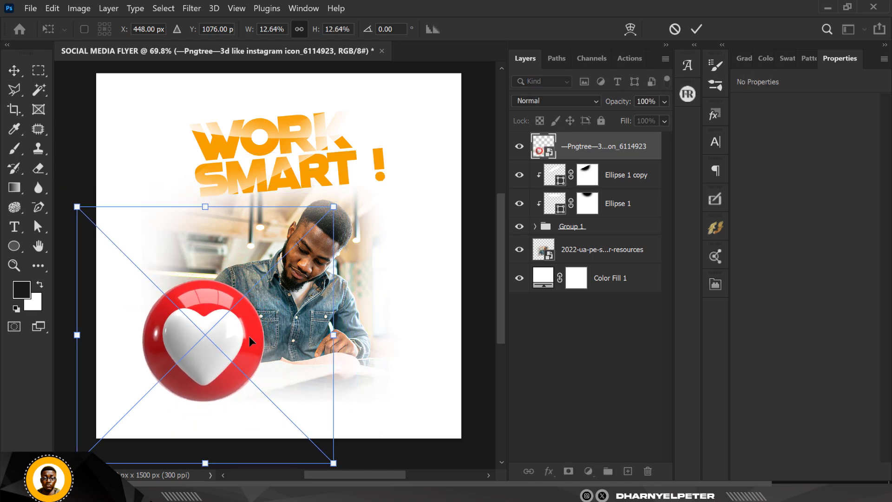
{"action": "left_click_drag", "start_coordinate": [250, 340], "coordinate": [212, 264]}
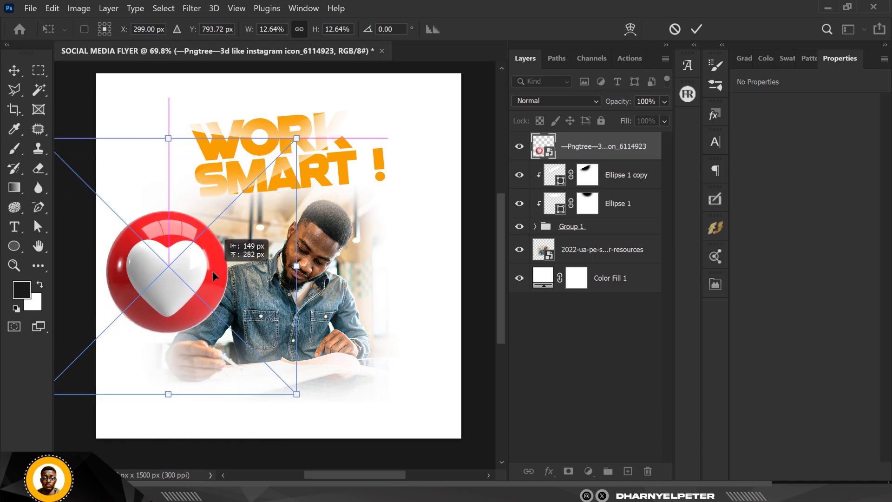
{"action": "key", "text": "Return"}
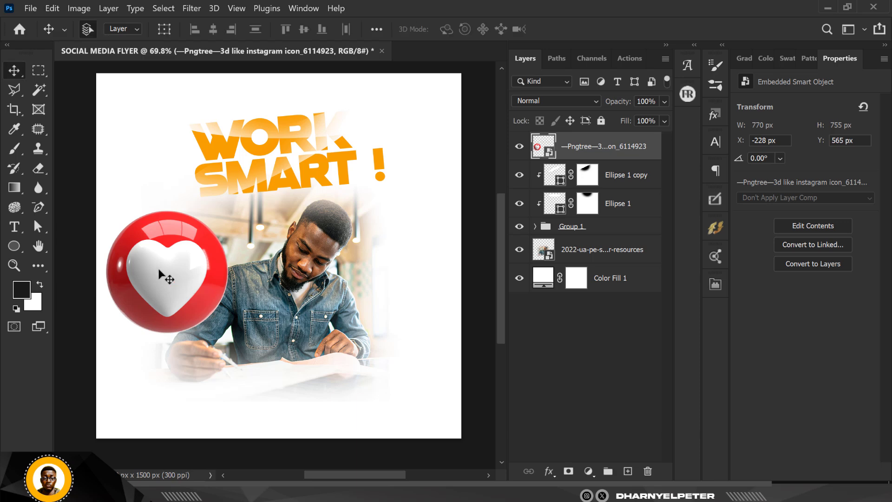
Duplicate the heart icon, scale the copy to 9.26%, and move it partly off the flyer's upper right edge
{"action": "key", "text": "ctrl+j"}
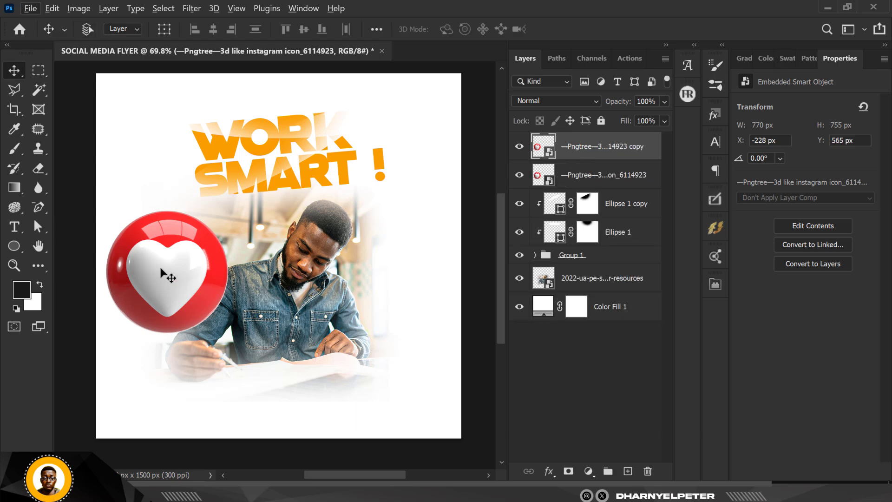
{"action": "key", "text": "ctrl+t"}
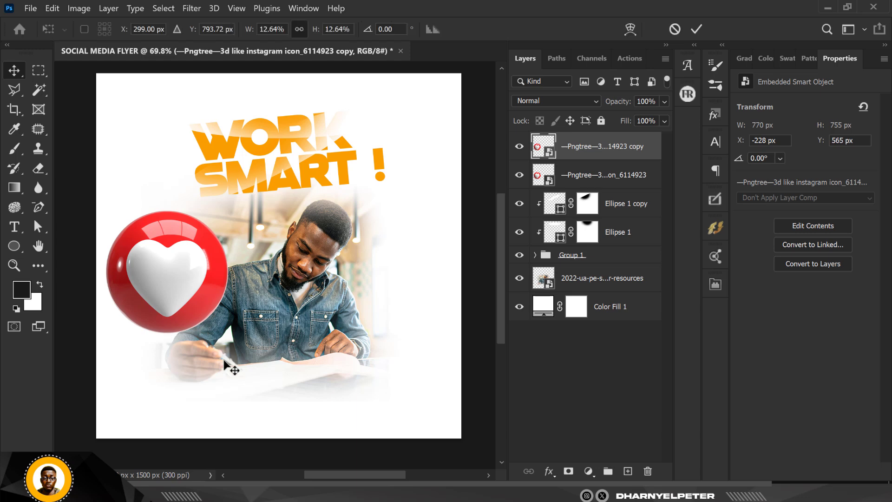
{"action": "left_click_drag", "start_coordinate": [272, 382], "coordinate": [260, 359]}
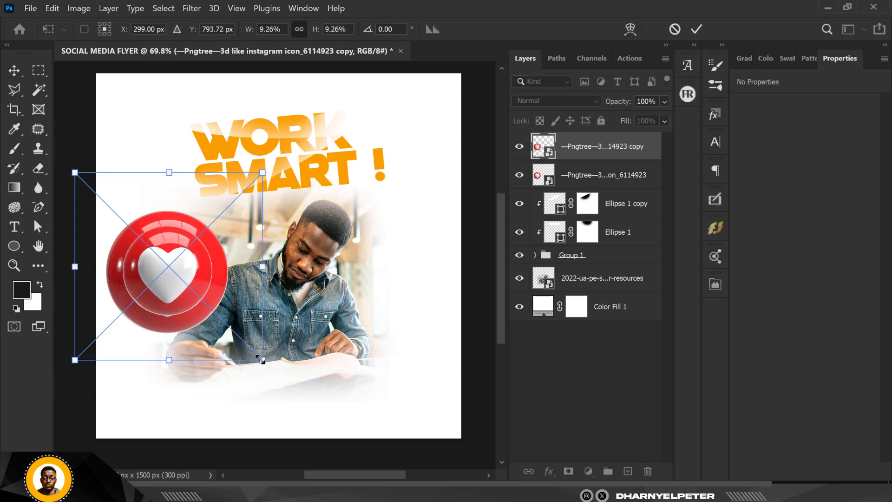
{"action": "key", "text": "Return"}
{"action": "left_click_drag", "start_coordinate": [153, 262], "coordinate": [455, 154]}
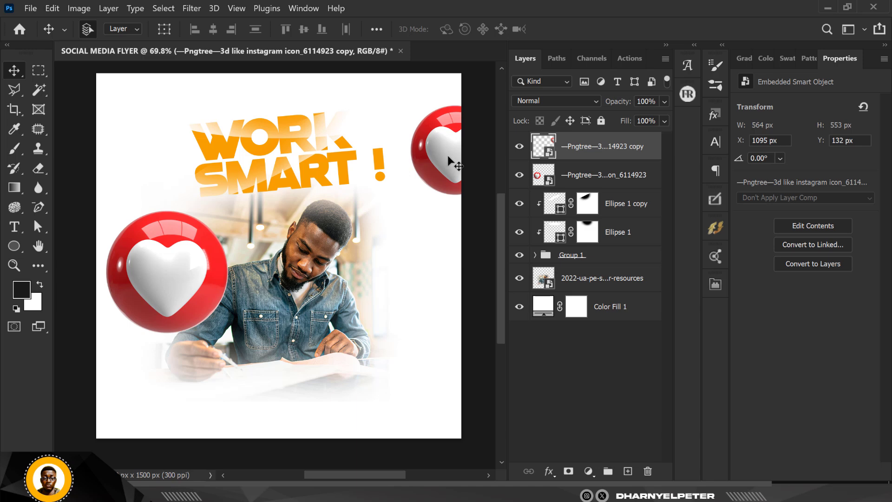
Copy the smaller heart icon to the flyer's lower right corner and enlarge it to about 637 x 625 px, partly cropped by the edge
{"action": "left_click_drag", "start_coordinate": [449, 156], "coordinate": [442, 416]}
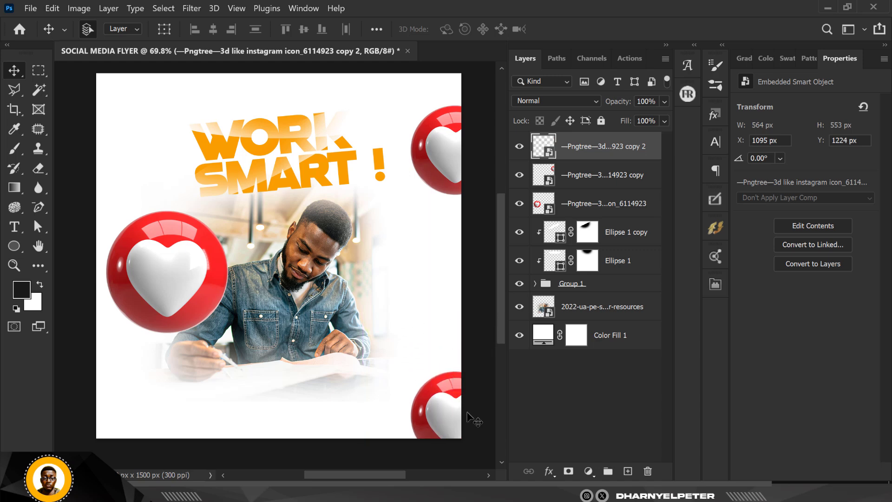
{"action": "key", "text": "t"}
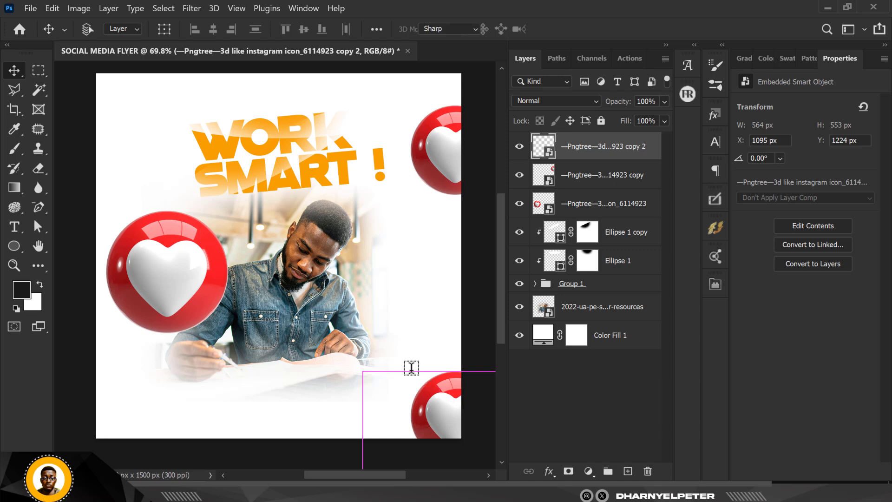
{"action": "left_click", "coordinate": [11, 70]}
{"action": "key", "text": "ctrl+t"}
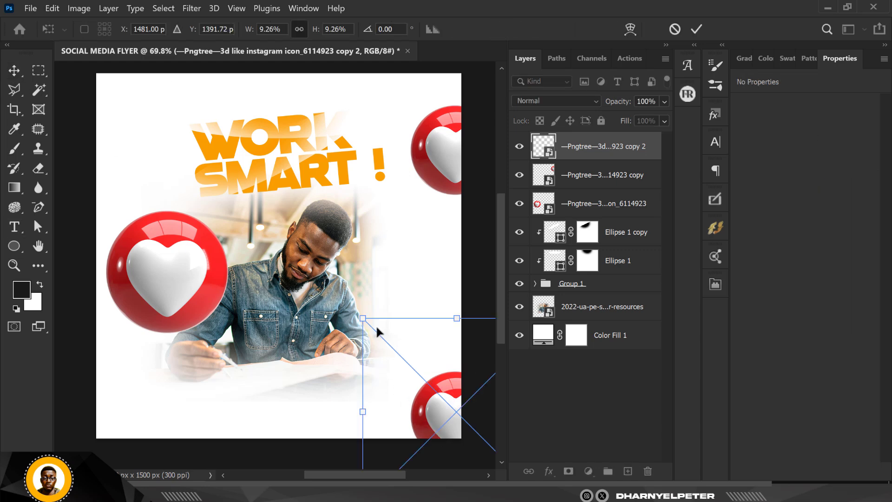
{"action": "left_click_drag", "start_coordinate": [362, 317], "coordinate": [379, 324]}
{"action": "left_click_drag", "start_coordinate": [454, 412], "coordinate": [427, 416]}
{"action": "left_click_drag", "start_coordinate": [363, 348], "coordinate": [337, 324]}
{"action": "key", "text": "Return"}
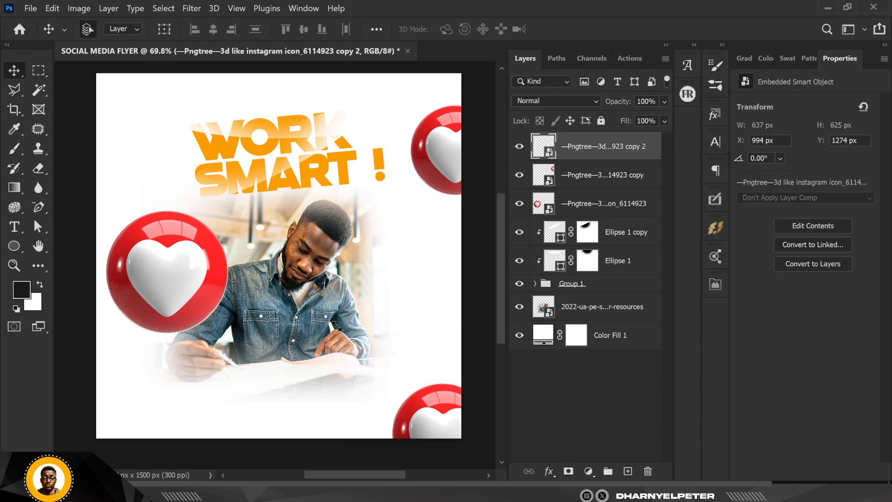
Group the three heart icon layers together
{"action": "left_click", "coordinate": [609, 204]}
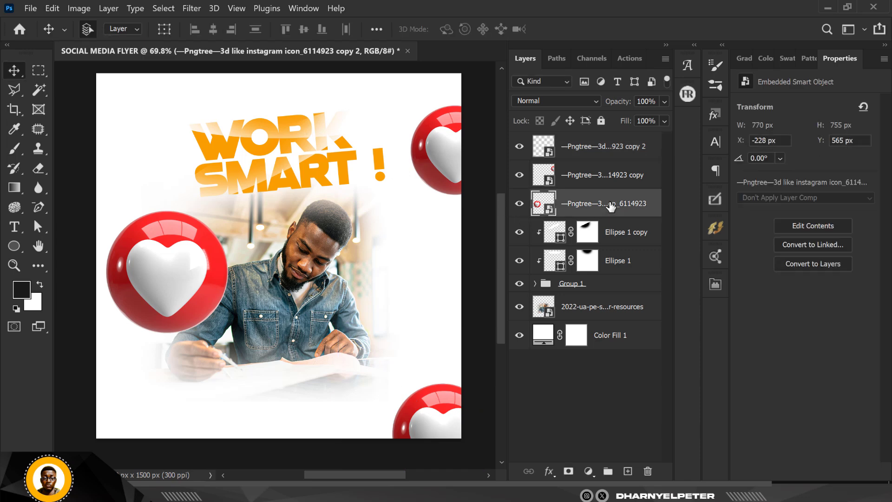
{"action": "left_click", "coordinate": [608, 150], "text": "shift"}
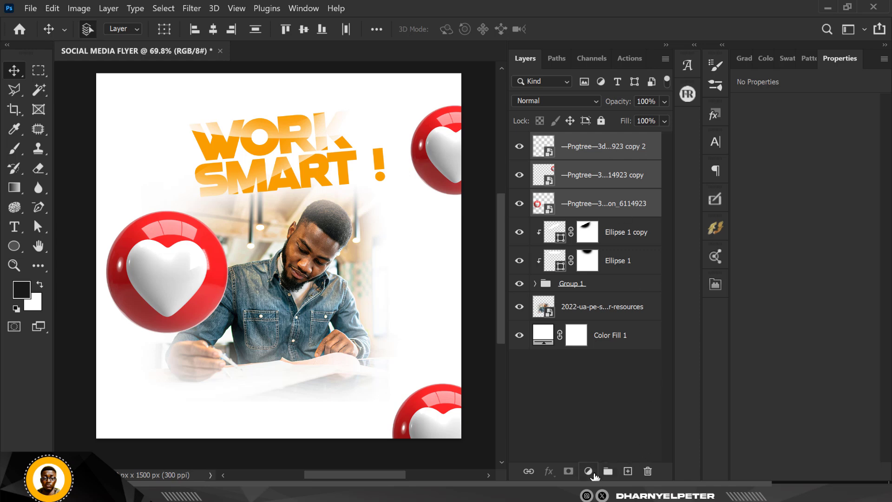
{"action": "left_click", "coordinate": [607, 472]}
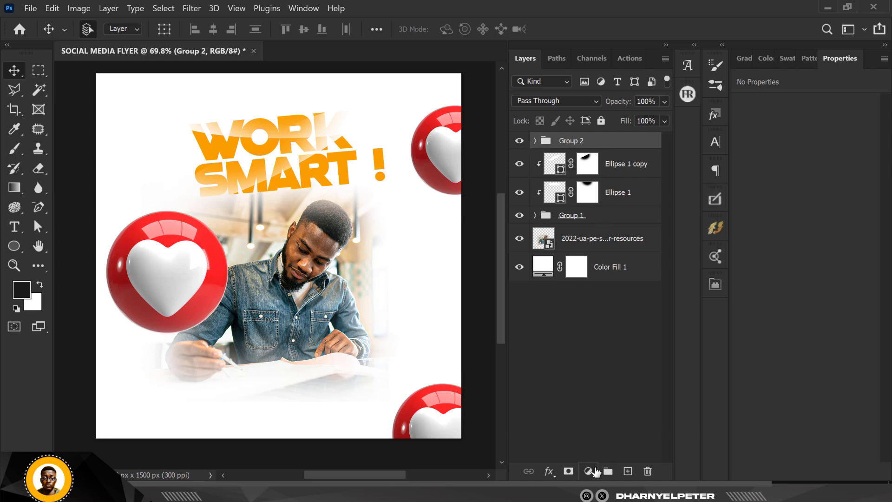
Add a Hue/Saturation adjustment clipped to the heart icon group, with hue +25 and saturation +22, to turn the icons orange
{"action": "left_click", "coordinate": [590, 471]}
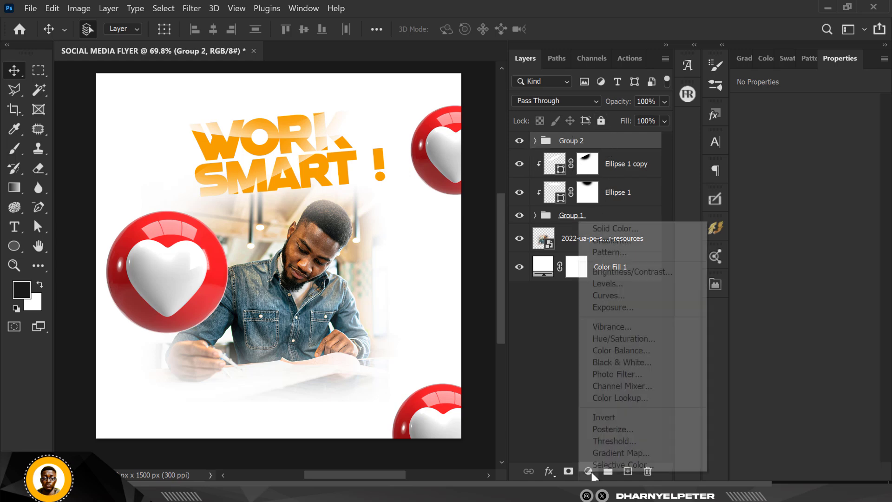
{"action": "left_click", "coordinate": [624, 339]}
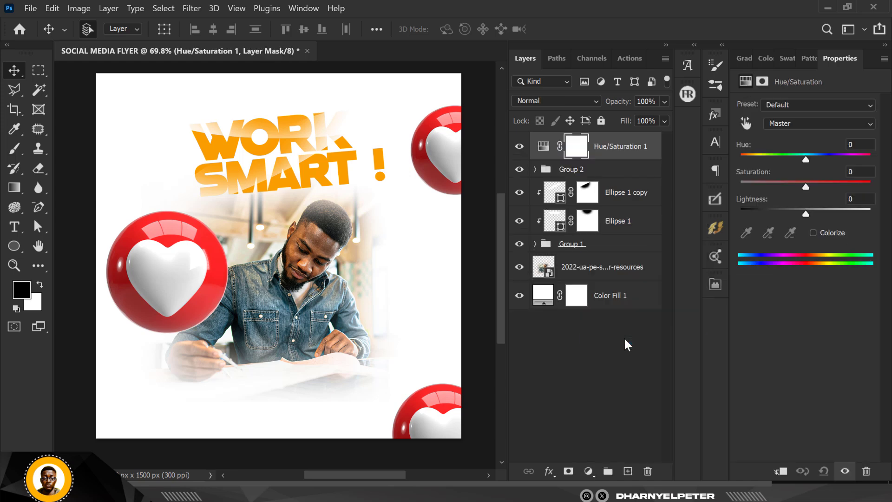
{"action": "right_click", "coordinate": [650, 160]}
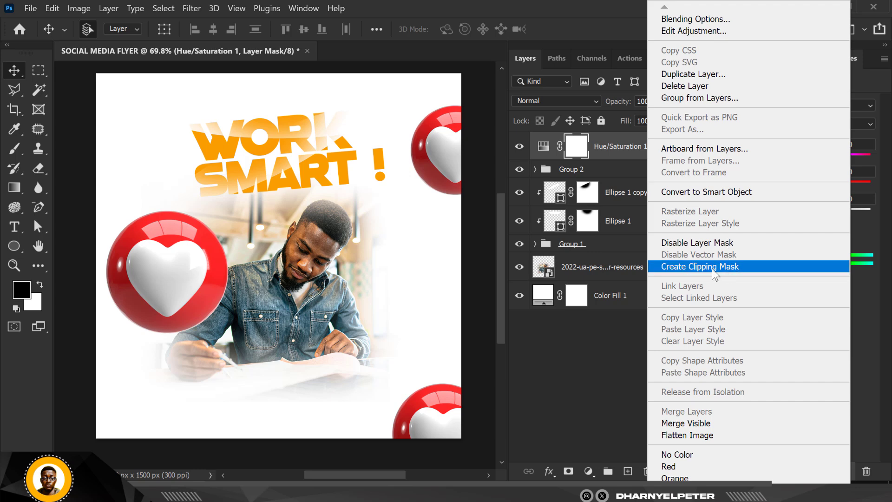
{"action": "left_click", "coordinate": [705, 265]}
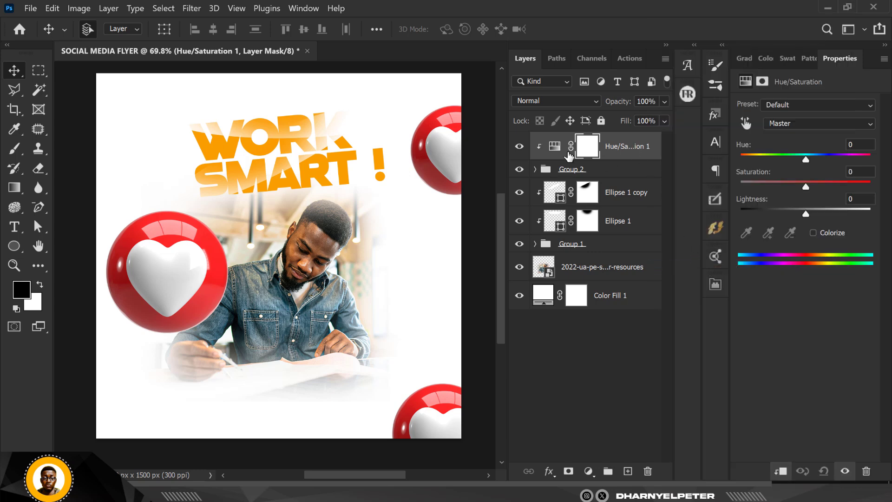
{"action": "left_click_drag", "start_coordinate": [804, 155], "coordinate": [821, 187]}
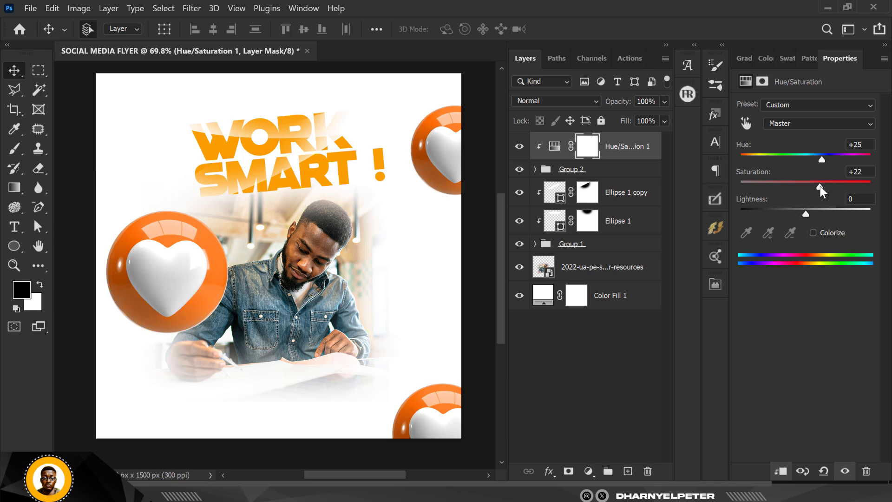
{"action": "mouse_move", "coordinate": [806, 213]}
{"action": "left_mouse_down"}
{"action": "mouse_move", "coordinate": [790, 216]}
{"action": "mouse_move", "coordinate": [805, 215]}
{"action": "left_mouse_up"}
Apply a Gaussian Blur with a 29.1 px radius to the heart icon in the flyer's lower right corner
{"action": "left_click", "coordinate": [536, 169]}
{"action": "left_click", "coordinate": [595, 202]}
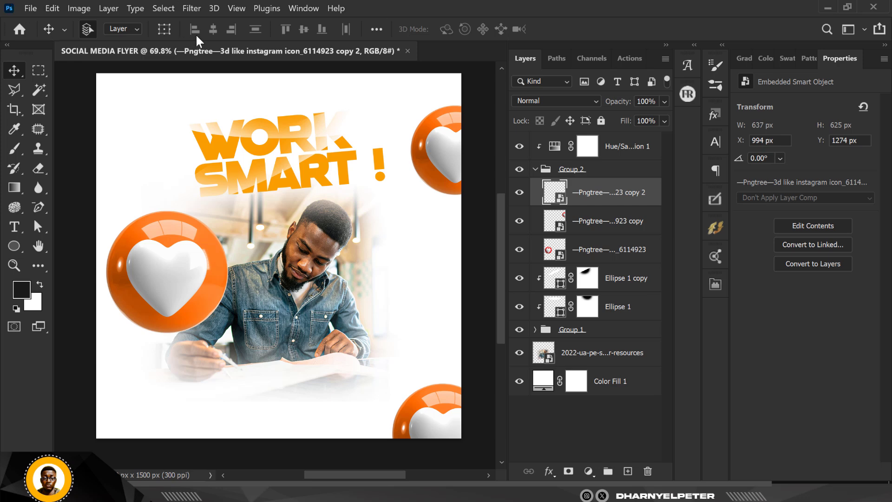
{"action": "left_click", "coordinate": [189, 7]}
{"action": "mouse_move", "coordinate": [219, 171]}
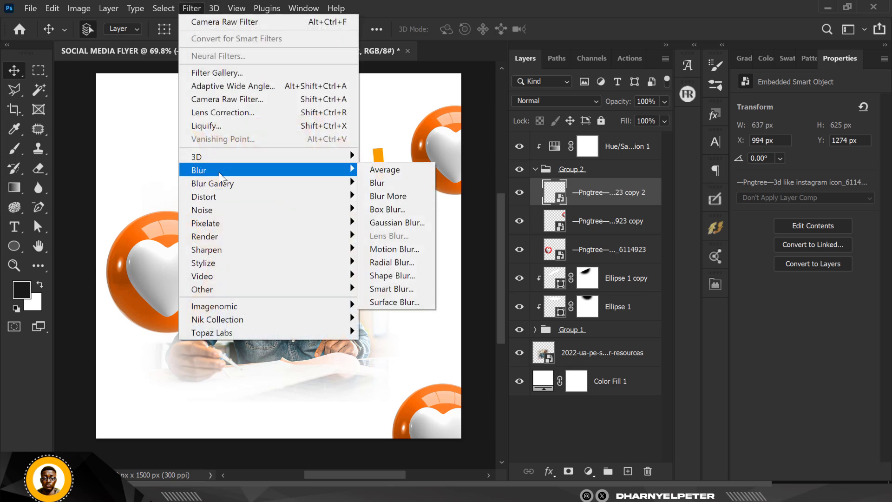
{"action": "left_click", "coordinate": [396, 223]}
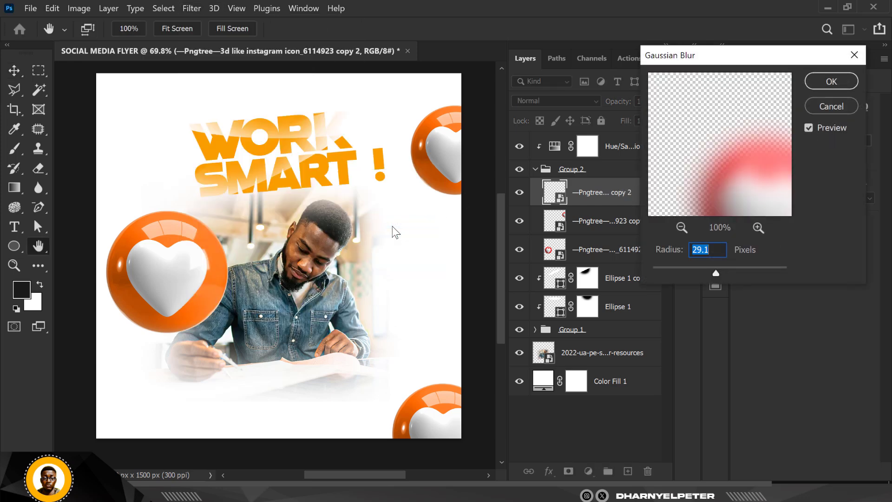
{"action": "left_click", "coordinate": [832, 80]}
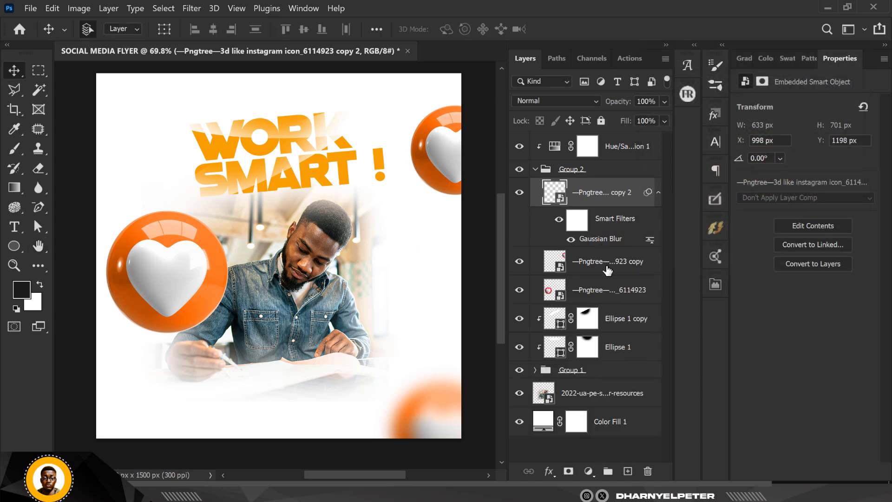
Blur the heart icon at the flyer's upper right edge with Gaussian Blur at a radius of 8.2 px
{"action": "left_click", "coordinate": [607, 265]}
{"action": "left_click", "coordinate": [196, 9]}
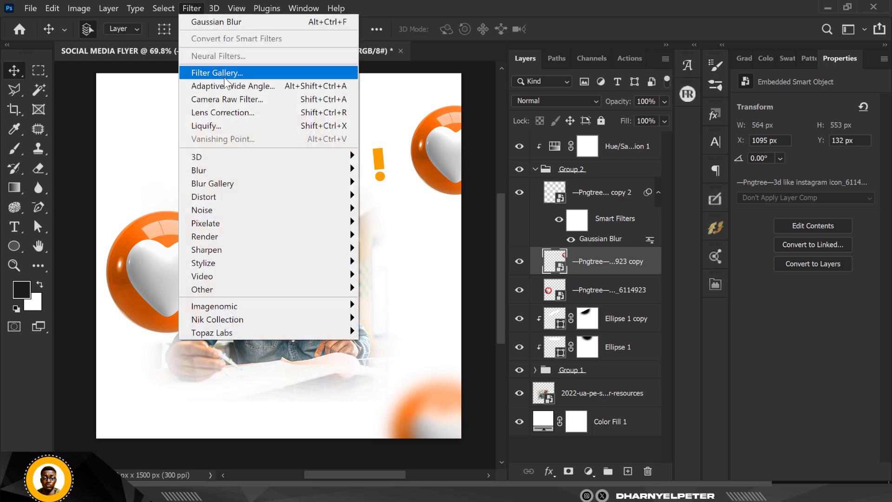
{"action": "mouse_move", "coordinate": [303, 171]}
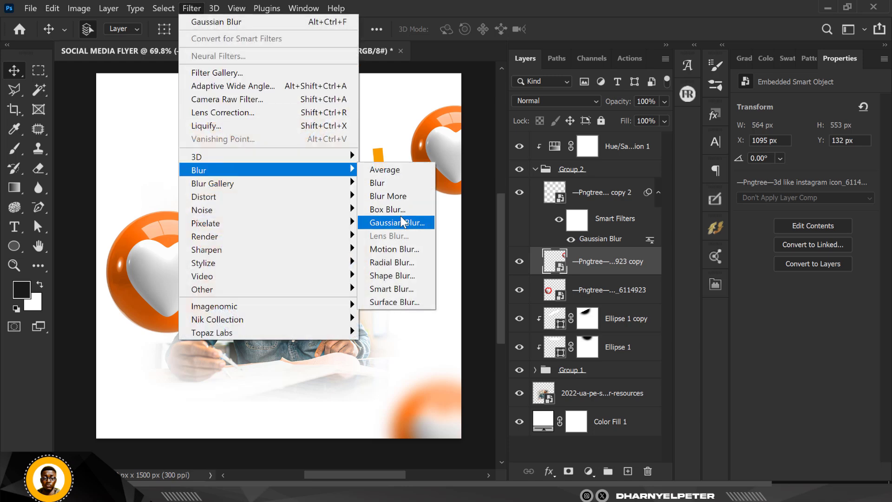
{"action": "left_click", "coordinate": [401, 219]}
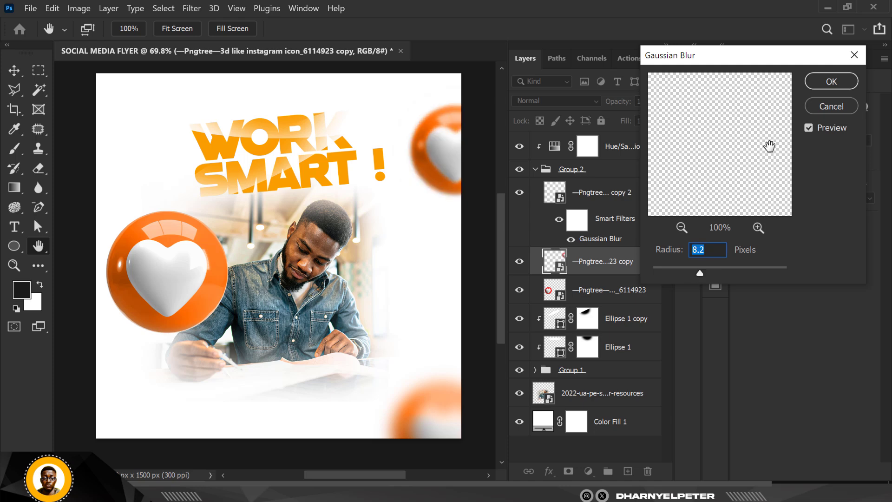
{"action": "left_click", "coordinate": [832, 81]}
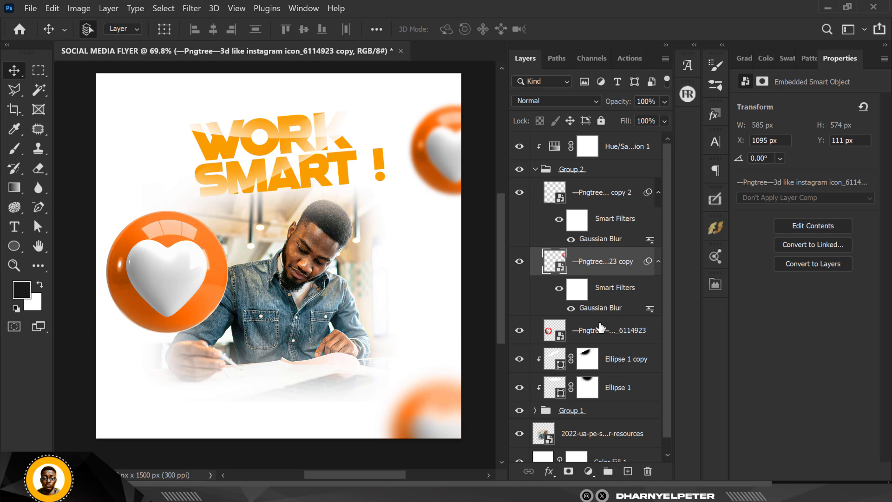
{"action": "left_click", "coordinate": [599, 329]}
{"action": "left_click", "coordinate": [192, 8]}
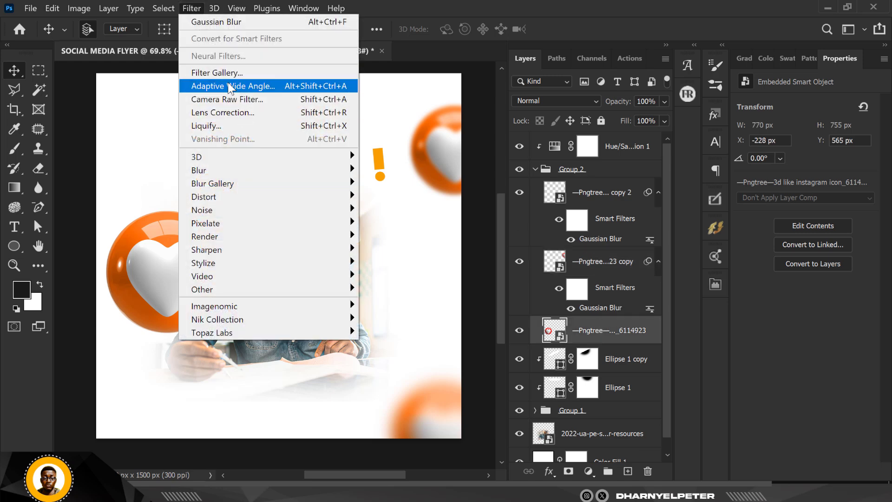
{"action": "mouse_move", "coordinate": [218, 178]}
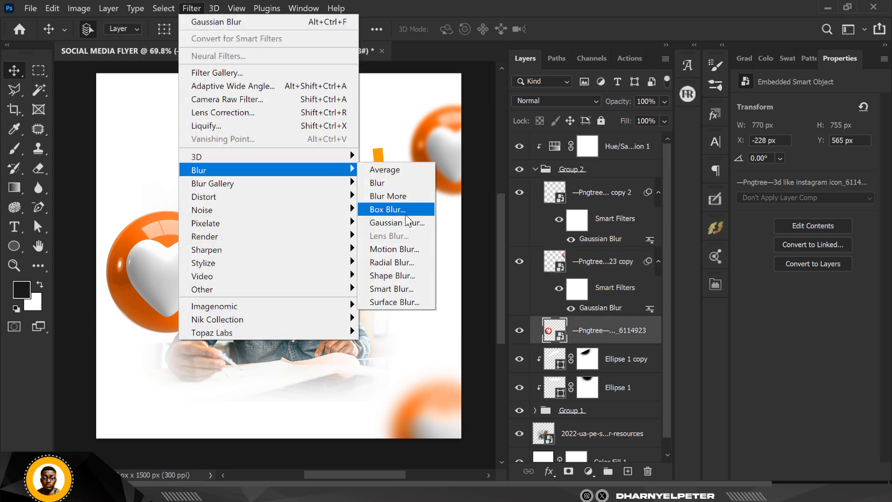
{"action": "left_click", "coordinate": [395, 206]}
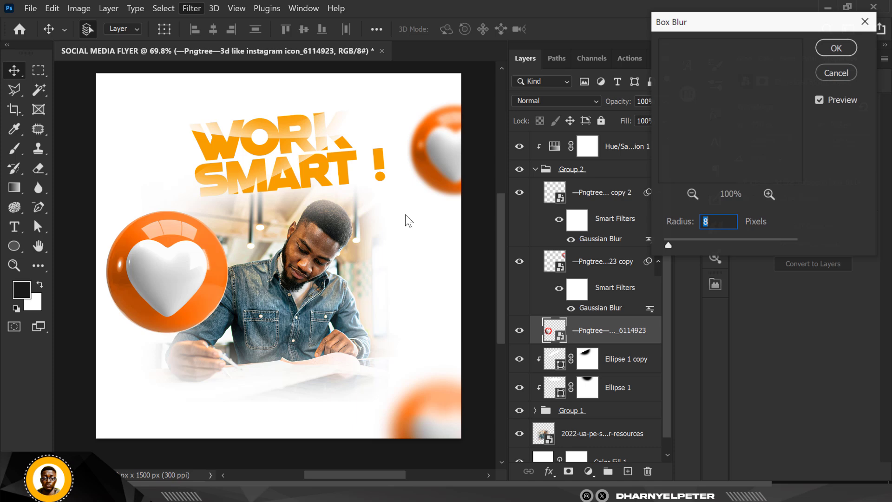
{"action": "left_click", "coordinate": [836, 73]}
Apply a Gaussian Blur with an 8.6 px radius to the large heart icon beside the man
{"action": "left_click", "coordinate": [195, 5]}
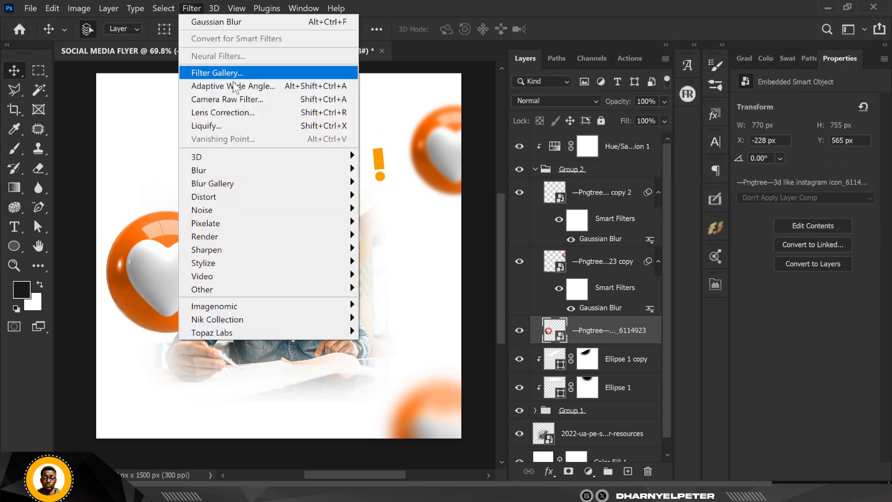
{"action": "mouse_move", "coordinate": [218, 170]}
{"action": "left_click", "coordinate": [386, 223]}
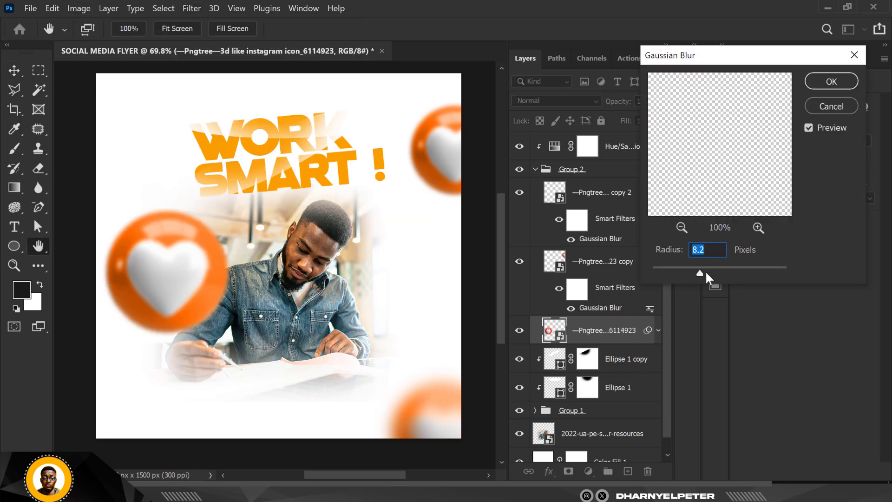
{"action": "left_click_drag", "start_coordinate": [683, 270], "coordinate": [685, 271]}
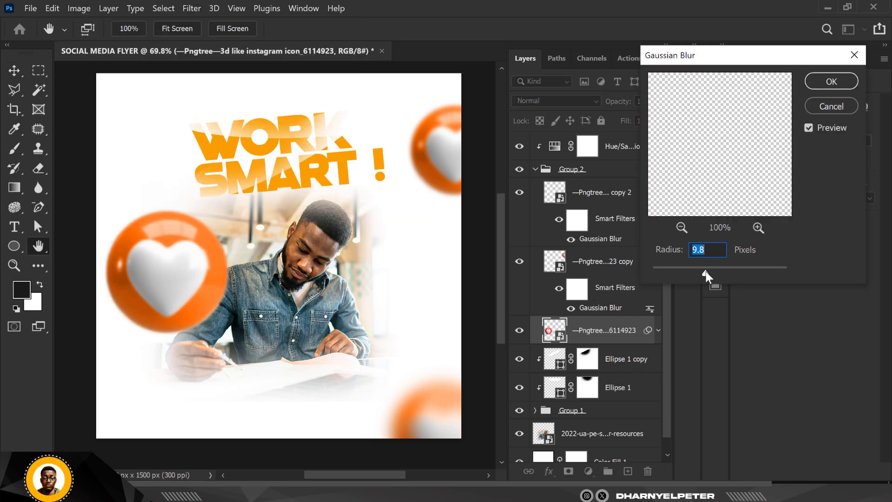
{"action": "left_click", "coordinate": [720, 269]}
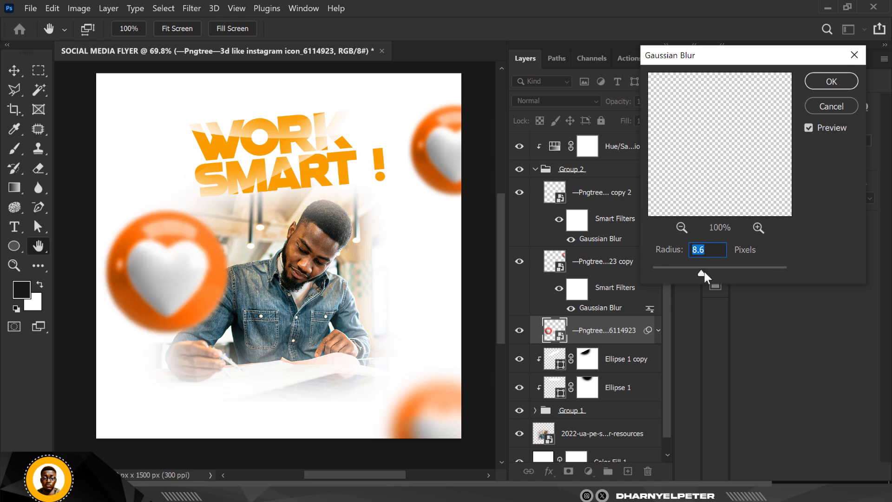
{"action": "left_click", "coordinate": [832, 82]}
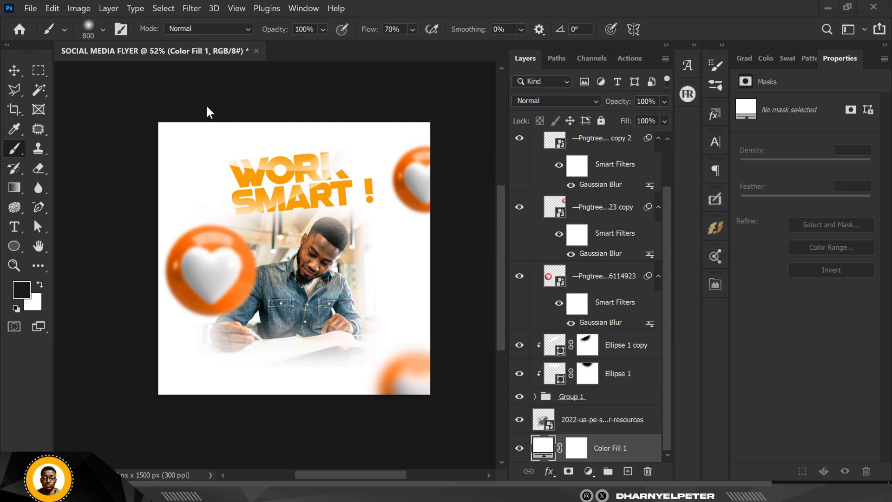
Place the pngwing.com (2) polygon texture directly above the white color fill and scale it to 236.79% to cover the flyer
{"action": "scroll", "coordinate": [548, 209], "scroll_direction": "up", "scroll_amount": 2}
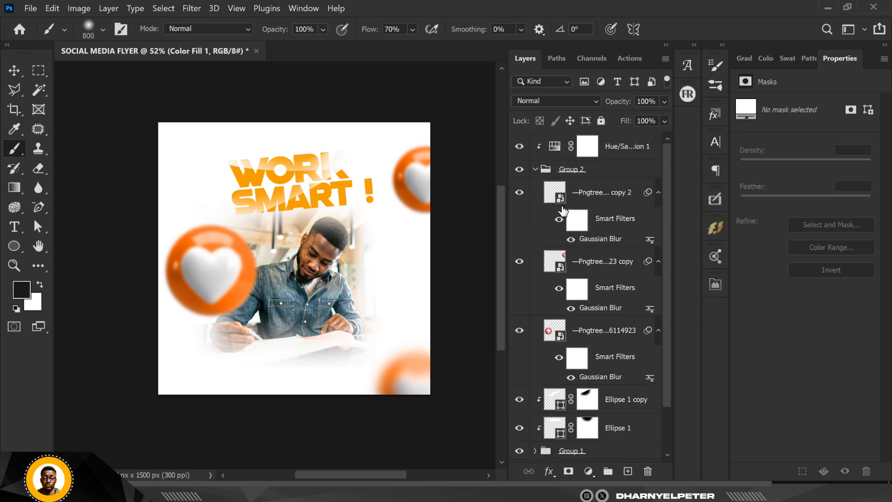
{"action": "scroll", "coordinate": [574, 205], "scroll_direction": "down", "scroll_amount": 2}
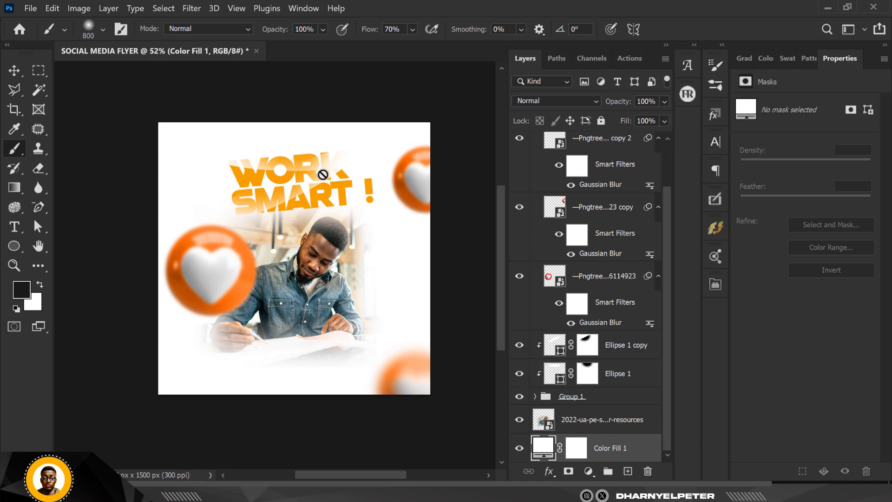
{"action": "key", "text": "ctrl+plus"}
{"action": "scroll", "coordinate": [323, 174], "scroll_direction": "up", "scroll_amount": 2}
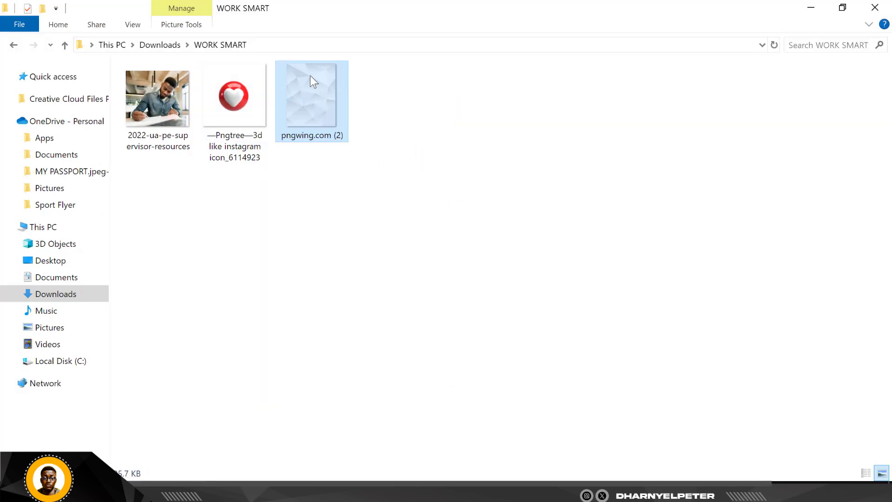
{"action": "left_click_drag", "start_coordinate": [313, 81], "coordinate": [323, 260]}
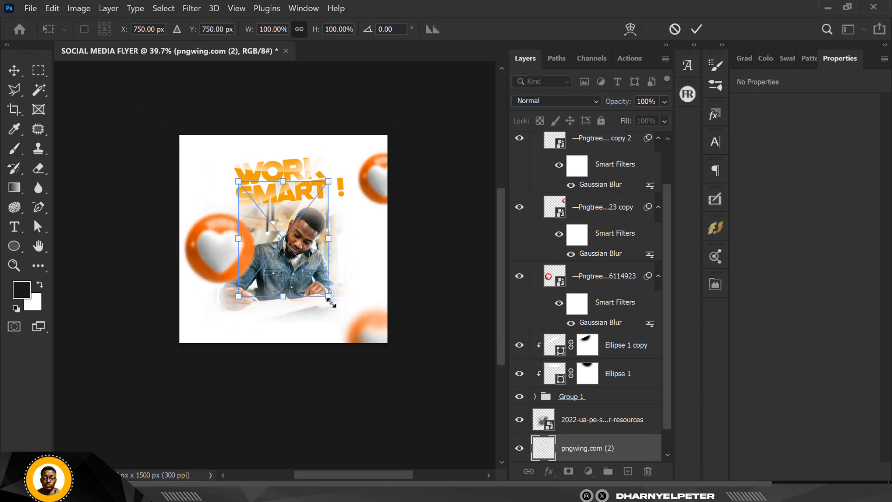
{"action": "left_click_drag", "start_coordinate": [328, 296], "coordinate": [385, 370]}
{"action": "key", "text": "Return"}
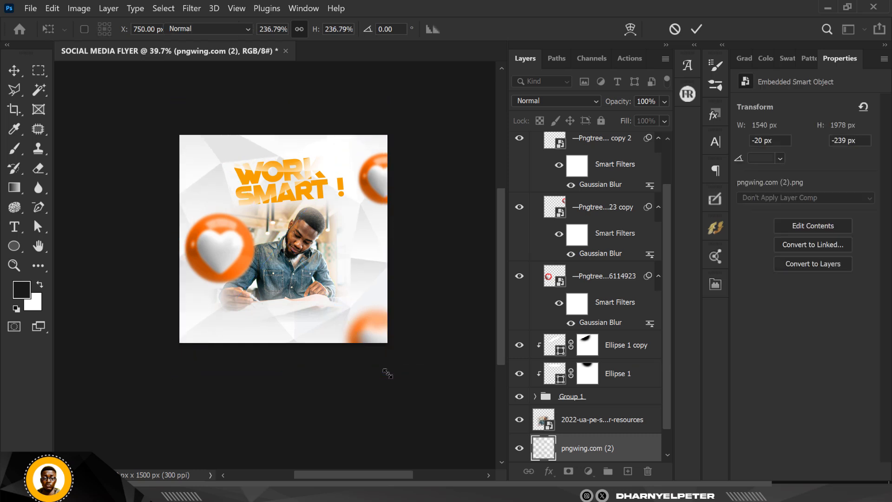
Mask the polygon texture and paint black with a soft 800 px brush behind the headline to fade it there
{"action": "key", "text": "b"}
{"action": "scroll", "coordinate": [229, 159], "scroll_direction": "up", "scroll_amount": 4}
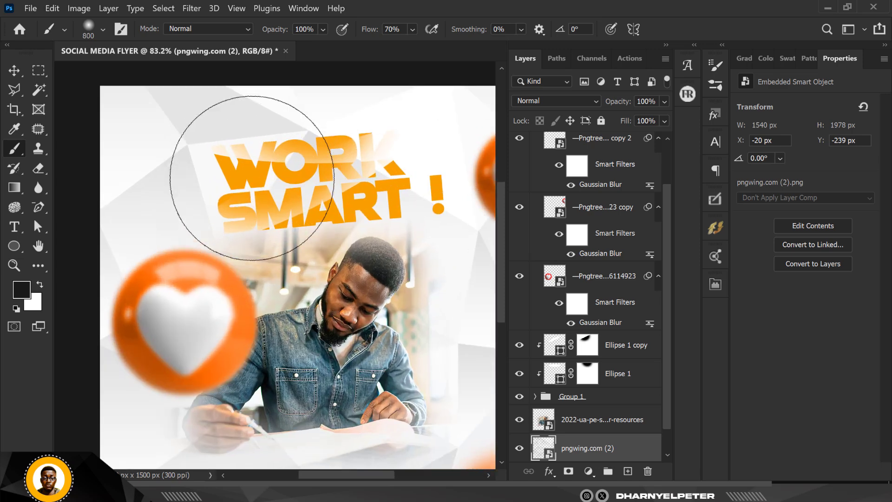
{"action": "scroll", "coordinate": [252, 178], "scroll_direction": "down", "scroll_amount": 3}
{"action": "scroll", "coordinate": [251, 180], "scroll_direction": "up", "scroll_amount": 1}
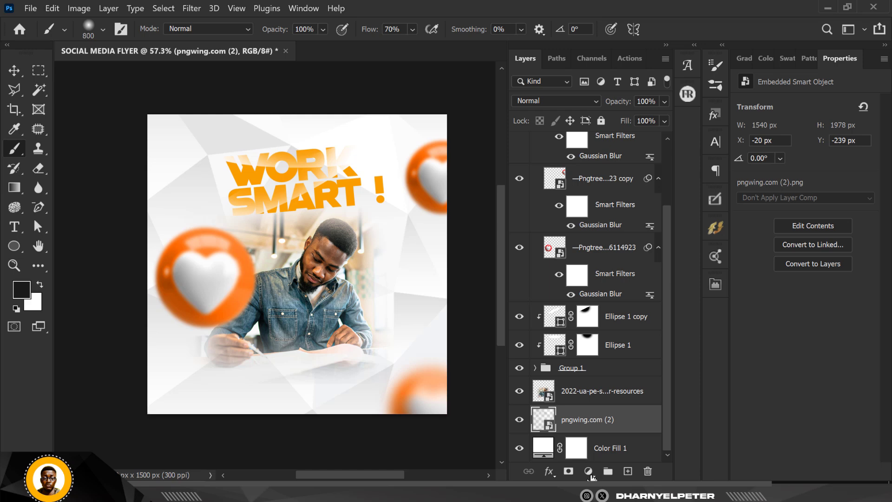
{"action": "left_click", "coordinate": [569, 471]}
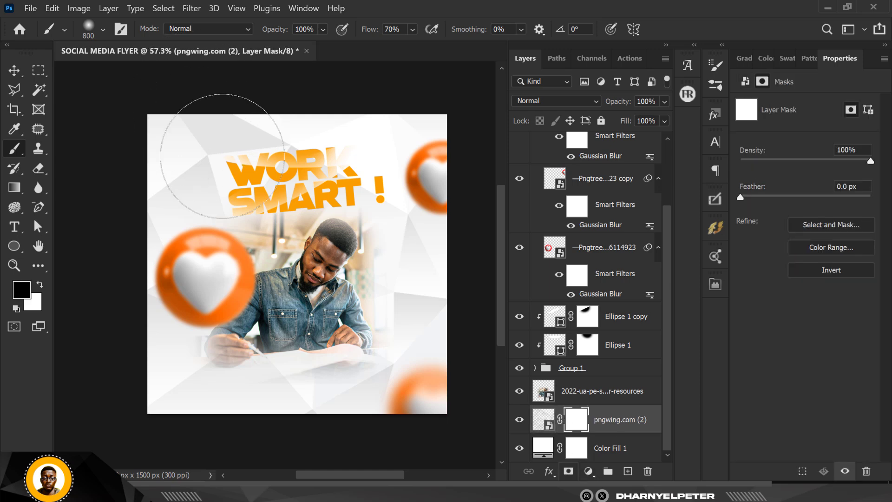
{"action": "mouse_move", "coordinate": [257, 178]}
{"action": "left_mouse_down"}
{"action": "mouse_move", "coordinate": [249, 130]}
{"action": "mouse_move", "coordinate": [279, 169]}
{"action": "mouse_move", "coordinate": [235, 155]}
{"action": "mouse_move", "coordinate": [234, 187]}
{"action": "mouse_move", "coordinate": [283, 155]}
{"action": "mouse_move", "coordinate": [349, 169]}
{"action": "mouse_move", "coordinate": [297, 297]}
{"action": "mouse_move", "coordinate": [206, 247]}
{"action": "left_mouse_up"}
{"action": "scroll", "coordinate": [206, 246], "scroll_direction": "down", "scroll_amount": 1}
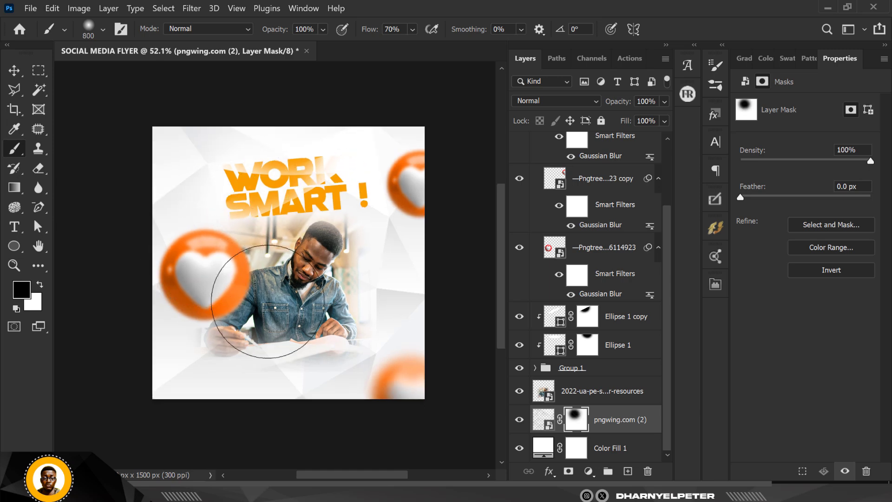
{"action": "scroll", "coordinate": [244, 277], "scroll_direction": "up", "scroll_amount": 1}
Convert the masked polygon texture and the white Color Fill 1 layer together into one smart object
{"action": "left_click", "coordinate": [11, 74]}
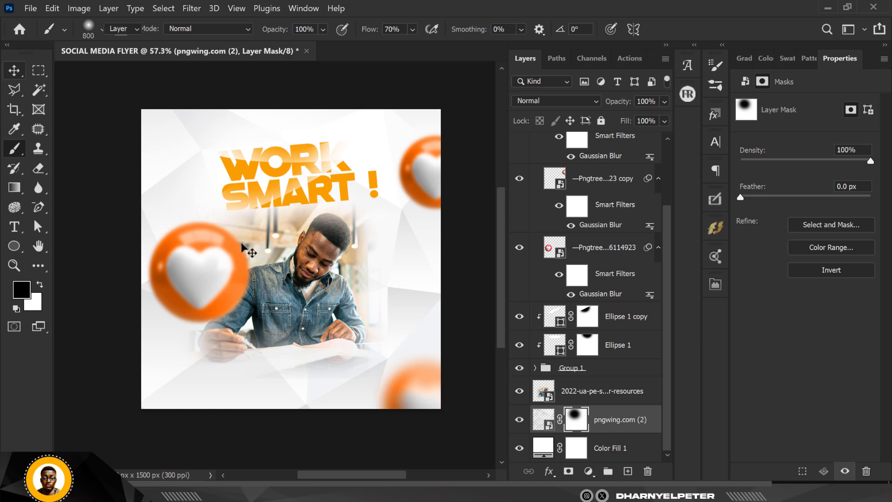
{"action": "scroll", "coordinate": [299, 220], "scroll_direction": "up", "scroll_amount": 1}
{"action": "scroll", "coordinate": [299, 219], "scroll_direction": "up", "scroll_amount": 1}
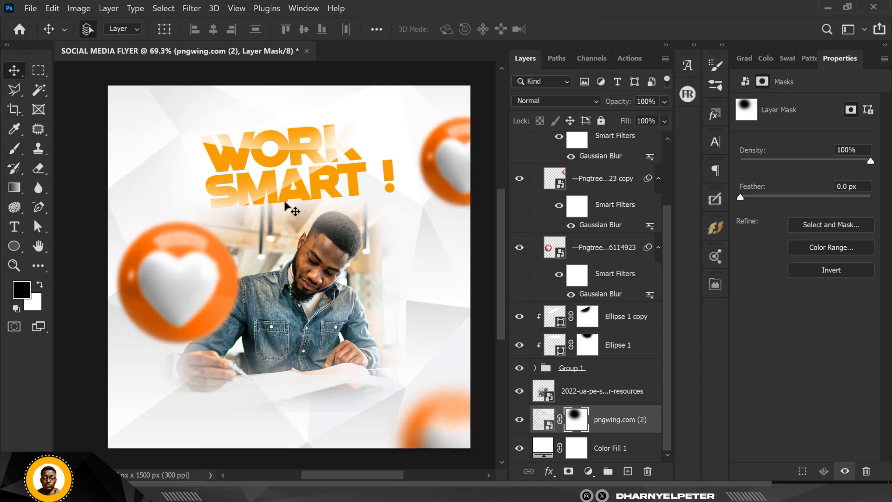
{"action": "scroll", "coordinate": [285, 205], "scroll_direction": "down", "scroll_amount": 1}
{"action": "scroll", "coordinate": [226, 219], "scroll_direction": "down", "scroll_amount": 1}
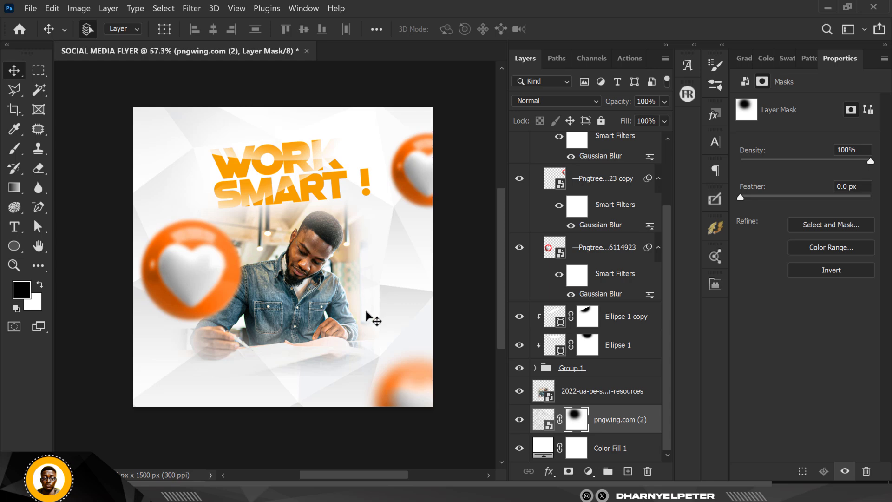
{"action": "left_click", "coordinate": [600, 421]}
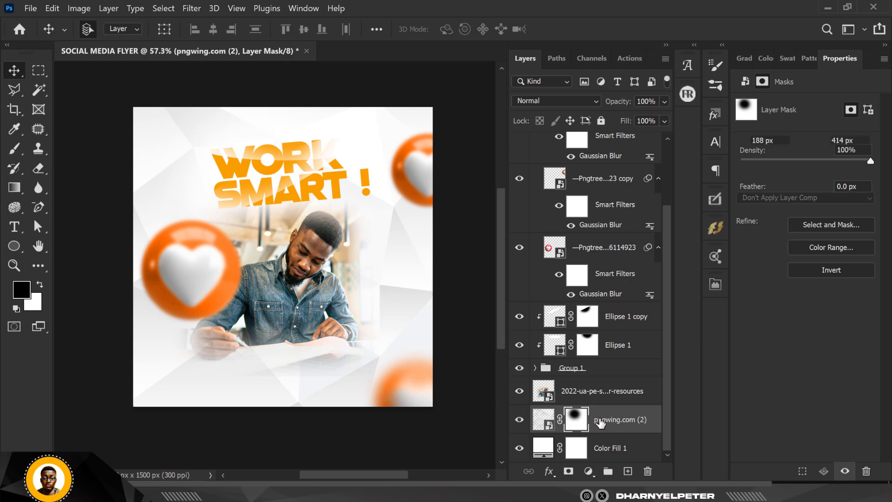
{"action": "key", "text": "alt+bracketright"}
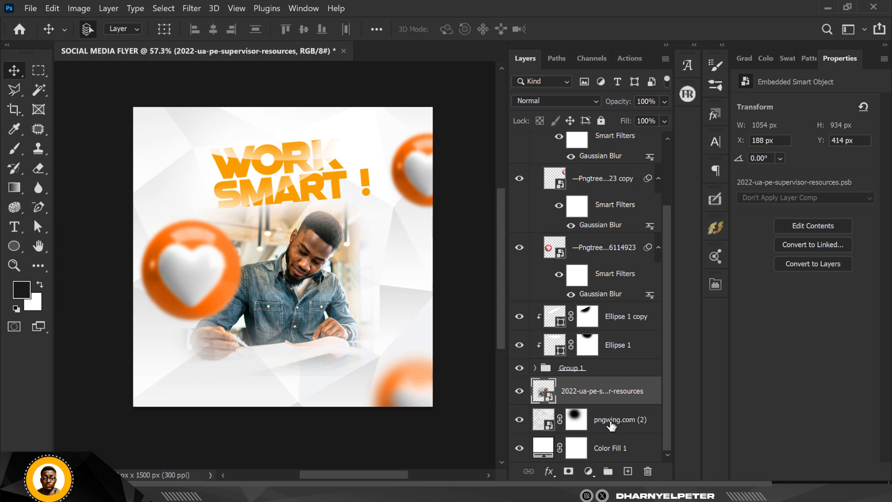
{"action": "left_click", "coordinate": [612, 423]}
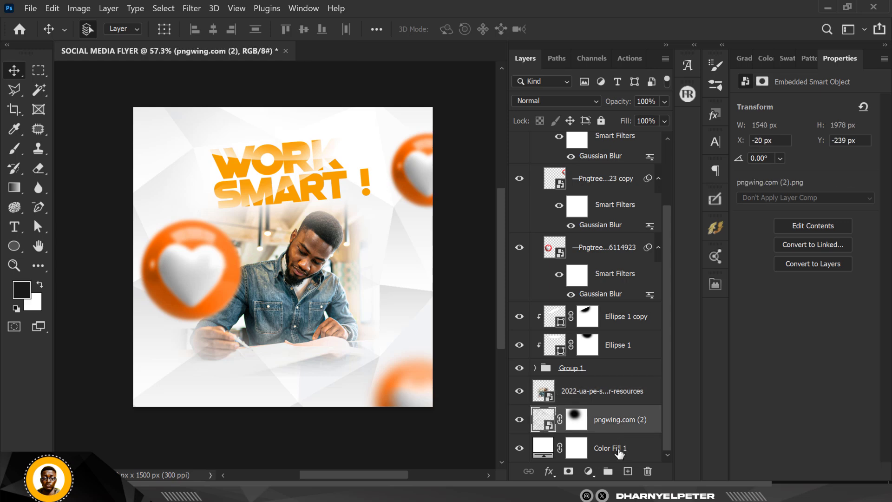
{"action": "left_click", "coordinate": [619, 451], "text": "shift"}
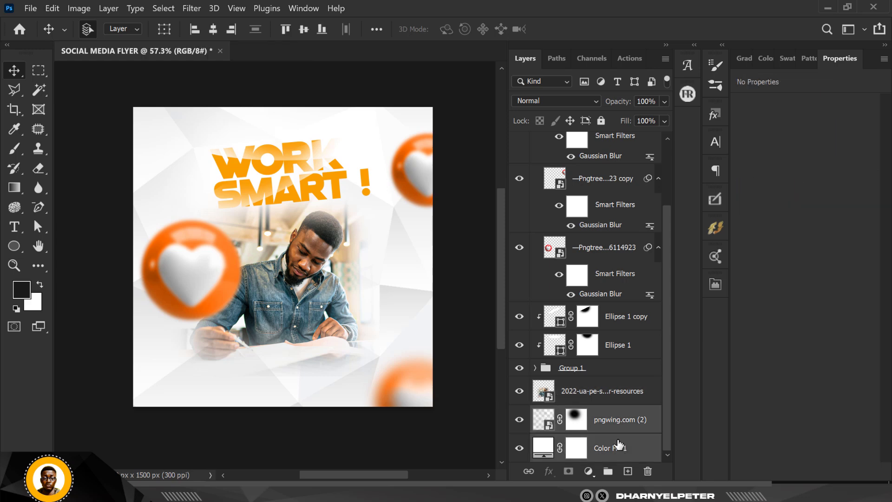
{"action": "right_click", "coordinate": [619, 443]}
{"action": "left_click", "coordinate": [697, 189]}
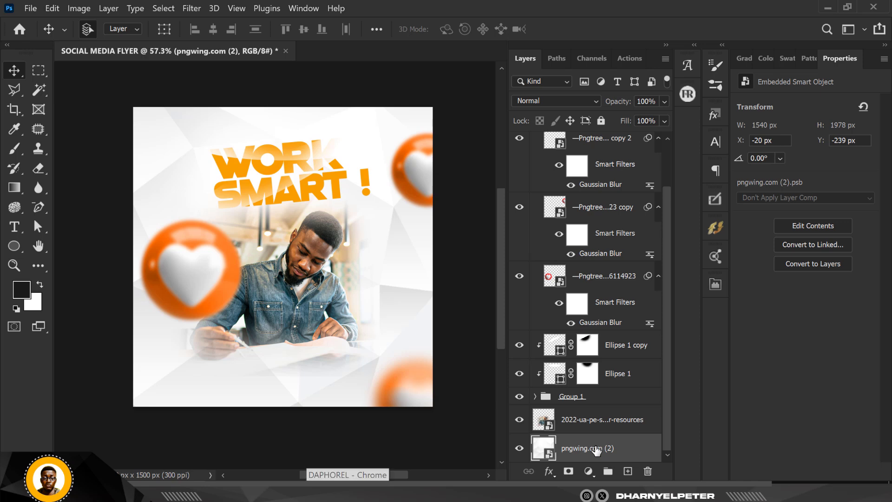
Add 10.59% uniform noise to the pngwing.com (2) background smart object
{"action": "left_click", "coordinate": [191, 9]}
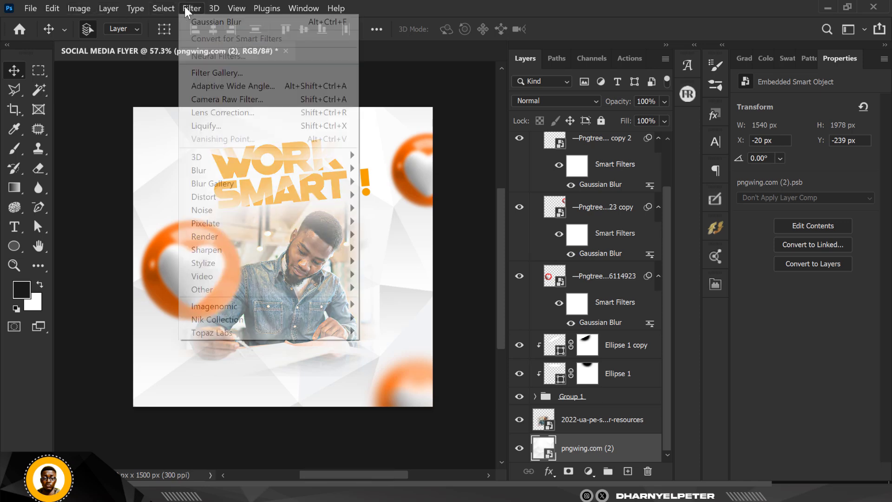
{"action": "mouse_move", "coordinate": [232, 210]}
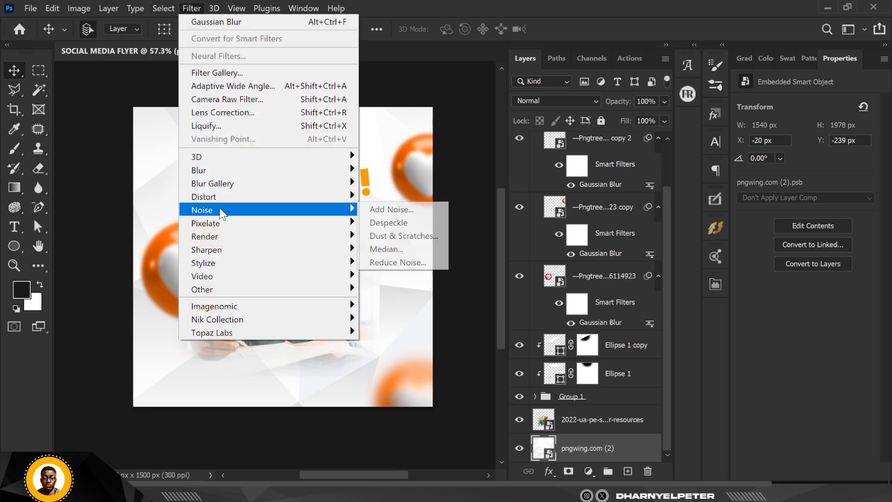
{"action": "left_click", "coordinate": [405, 210]}
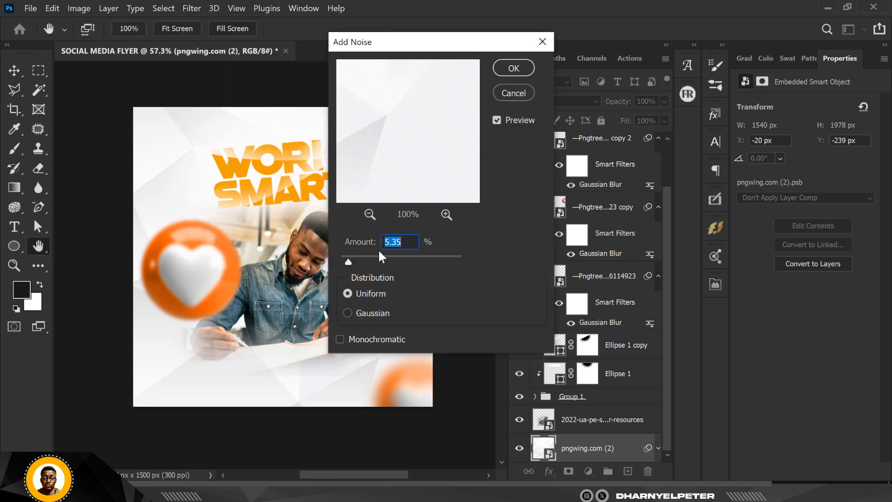
{"action": "left_click", "coordinate": [361, 258]}
{"action": "left_click", "coordinate": [355, 258]}
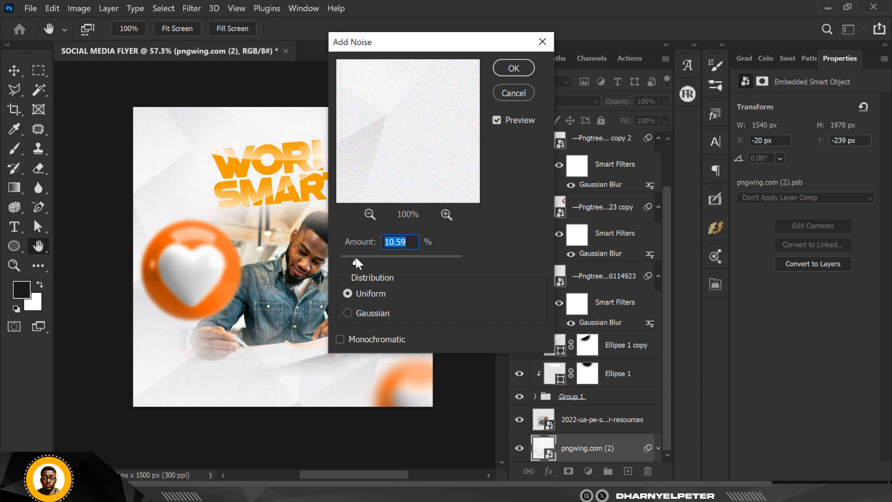
{"action": "left_click", "coordinate": [513, 68]}
Move the large heart icon beside the man outward until it runs slightly past the flyer's left edge
{"action": "scroll", "coordinate": [312, 118], "scroll_direction": "up", "scroll_amount": 4}
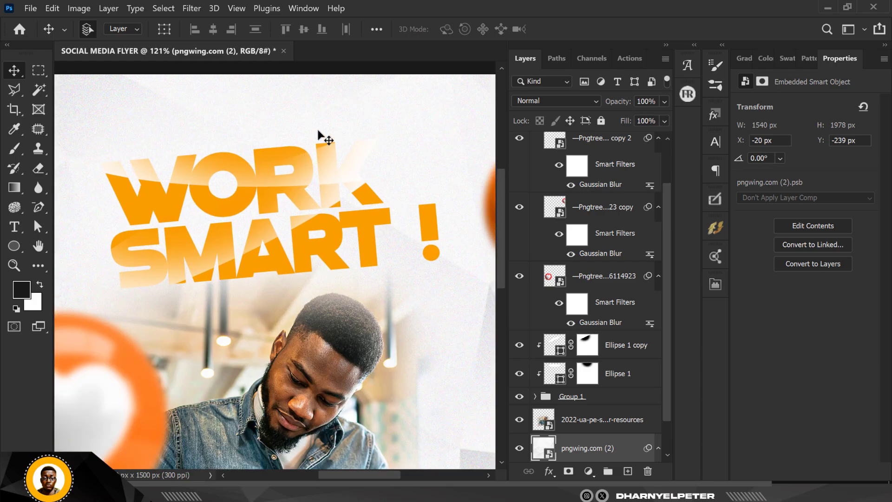
{"action": "scroll", "coordinate": [334, 129], "scroll_direction": "down", "scroll_amount": 5}
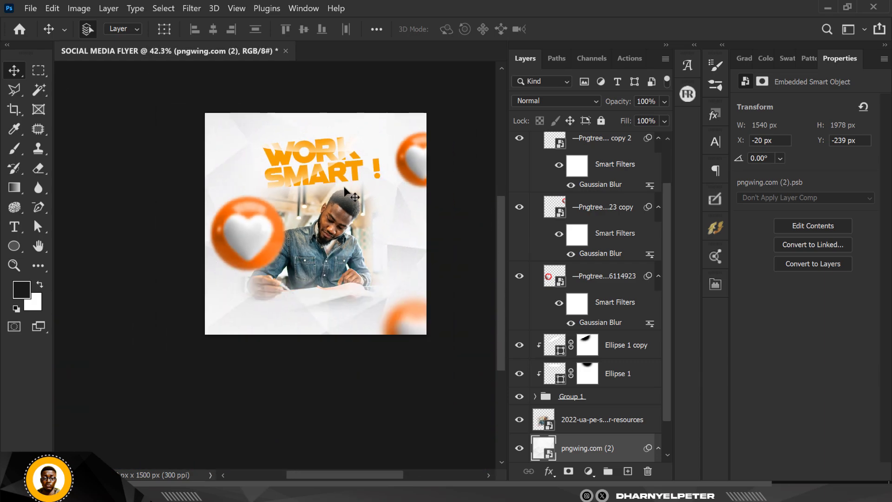
{"action": "scroll", "coordinate": [345, 191], "scroll_direction": "up", "scroll_amount": 1}
{"action": "scroll", "coordinate": [344, 188], "scroll_direction": "up", "scroll_amount": 1}
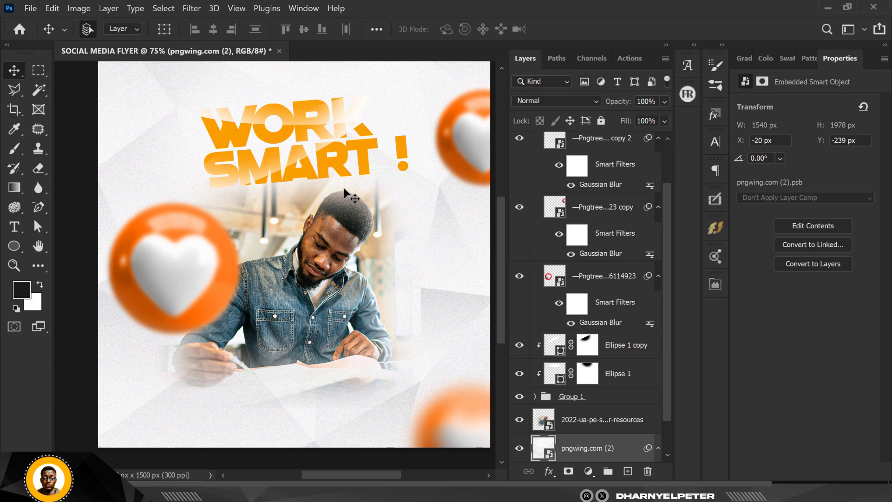
{"action": "scroll", "coordinate": [472, 313], "scroll_direction": "up", "scroll_amount": 1}
{"action": "scroll", "coordinate": [604, 260], "scroll_direction": "up", "scroll_amount": 2}
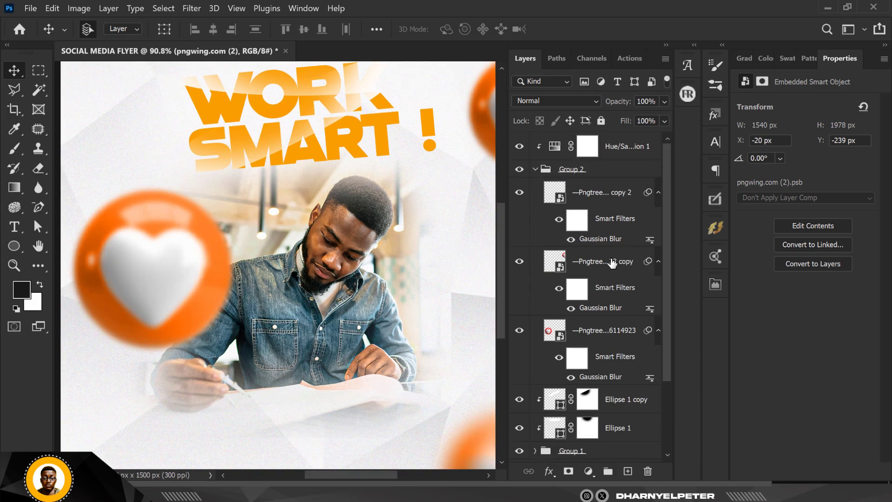
{"action": "scroll", "coordinate": [483, 295], "scroll_direction": "down", "scroll_amount": 3}
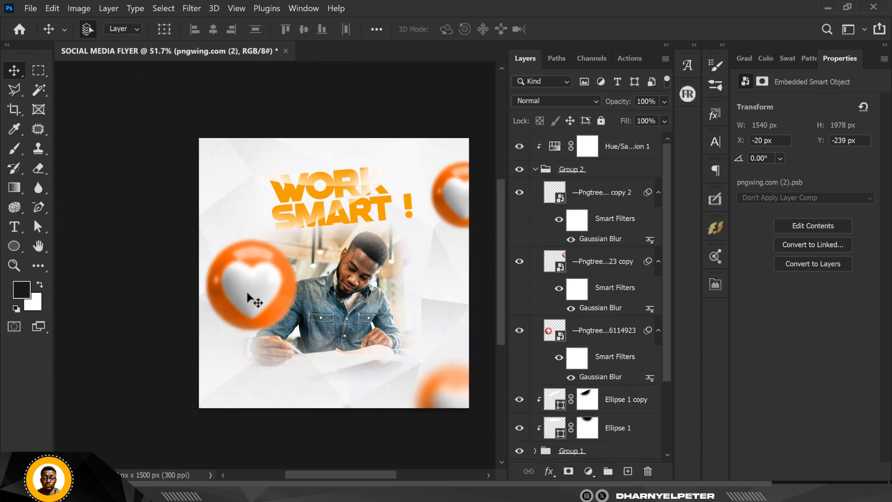
{"action": "left_click_drag", "start_coordinate": [228, 288], "coordinate": [235, 292]}
{"action": "scroll", "coordinate": [341, 338], "scroll_direction": "up", "scroll_amount": 1}
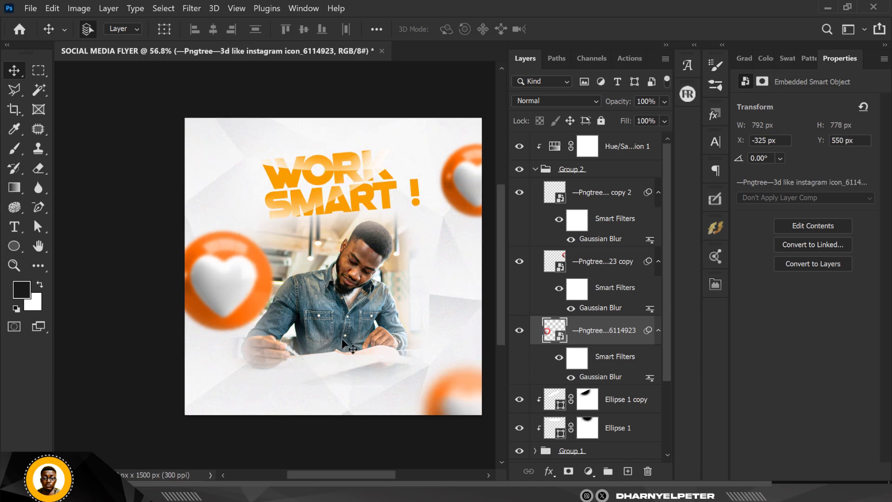
Collapse Group 2 and add a new empty layer above the Hue/Saturation 1 adjustment
{"action": "left_click", "coordinate": [603, 147]}
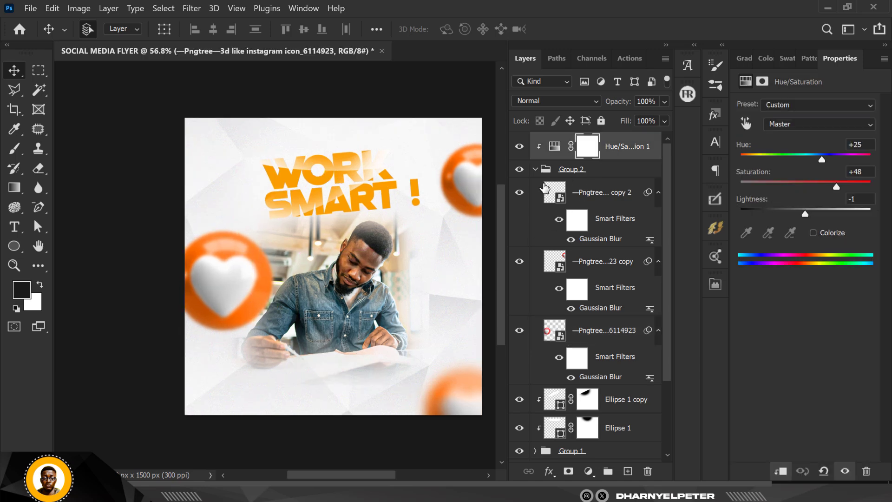
{"action": "left_click", "coordinate": [534, 170]}
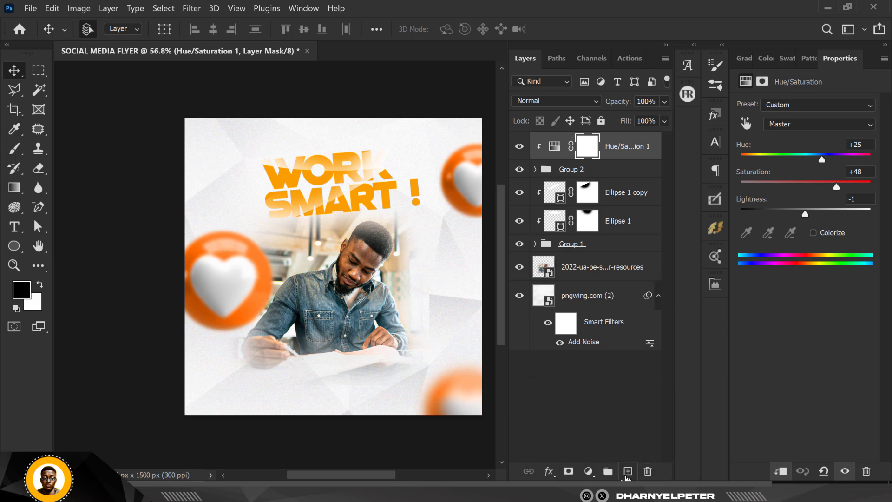
{"action": "left_click", "coordinate": [627, 470]}
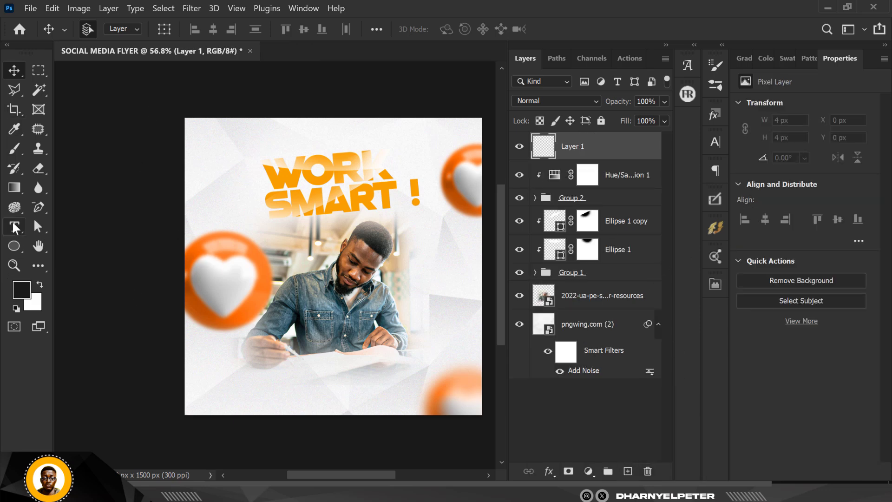
Add an 8 pt text line reading "Embrace your work" below the man's photo
{"action": "left_click", "coordinate": [14, 226]}
{"action": "scroll", "coordinate": [319, 390], "scroll_direction": "up", "scroll_amount": 3}
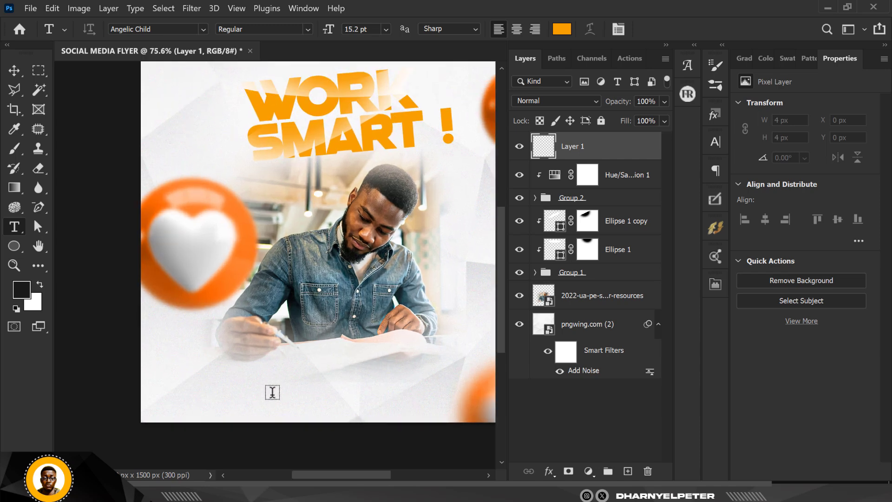
{"action": "left_click", "coordinate": [386, 30]}
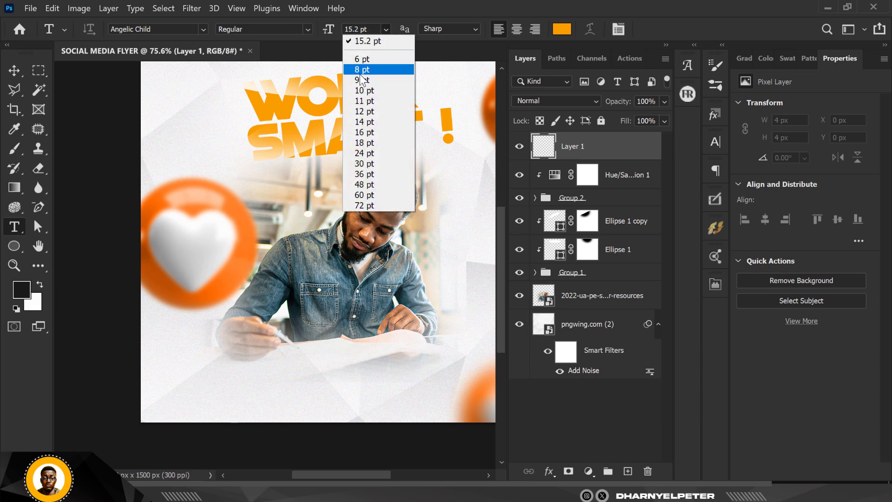
{"action": "left_click", "coordinate": [360, 72]}
{"action": "left_click", "coordinate": [265, 378]}
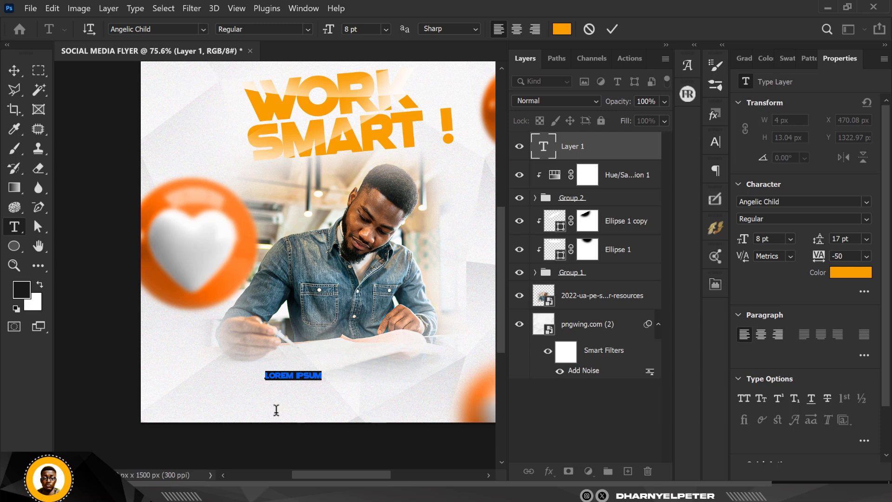
{"action": "type", "text": "E"}
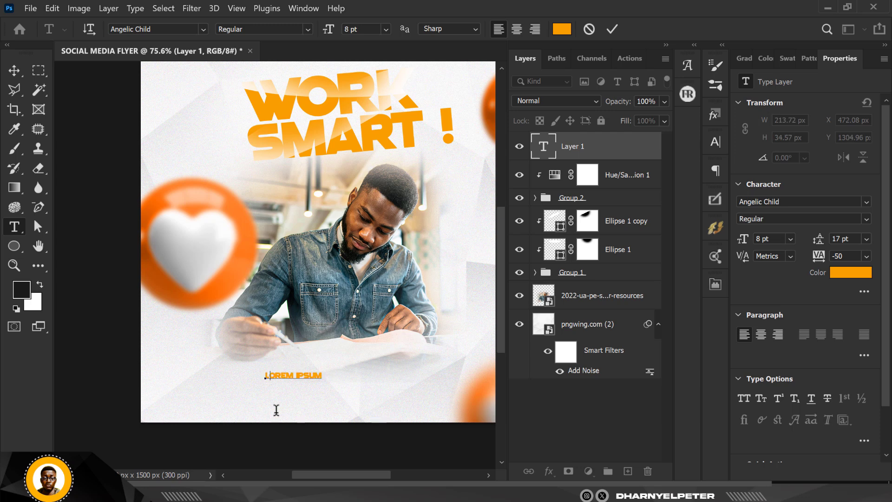
{"action": "type", "text": "MBRACE YOUR"}
{"action": "type", "text": "WORK"}
{"action": "left_click", "coordinate": [13, 71]}
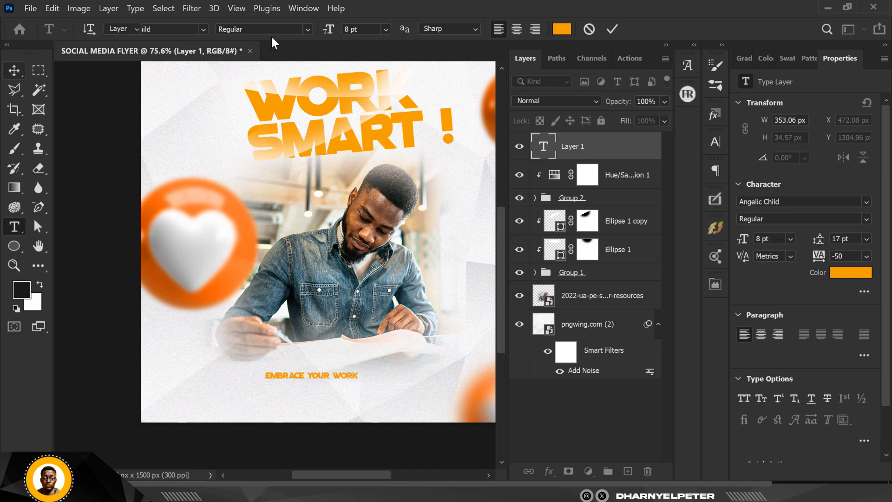
Change the font of the "Embrace your work" text to Montserrat Medium
{"action": "left_click", "coordinate": [790, 202]}
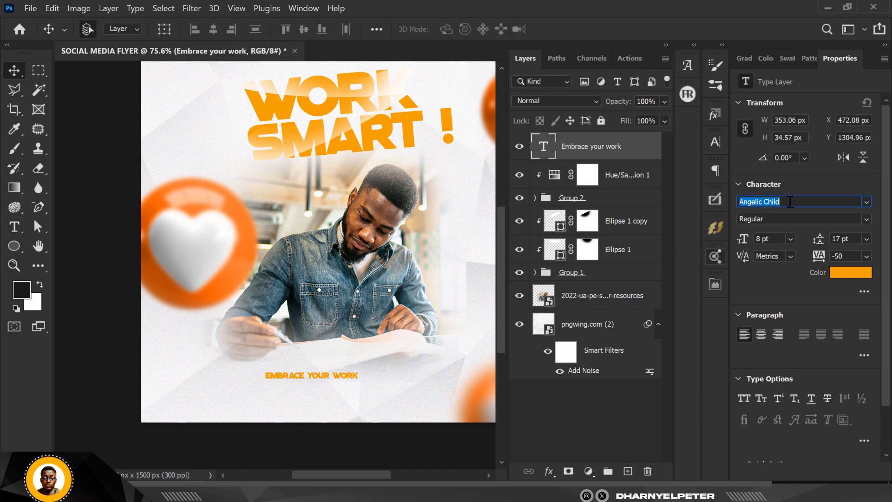
{"action": "type", "text": "t"}
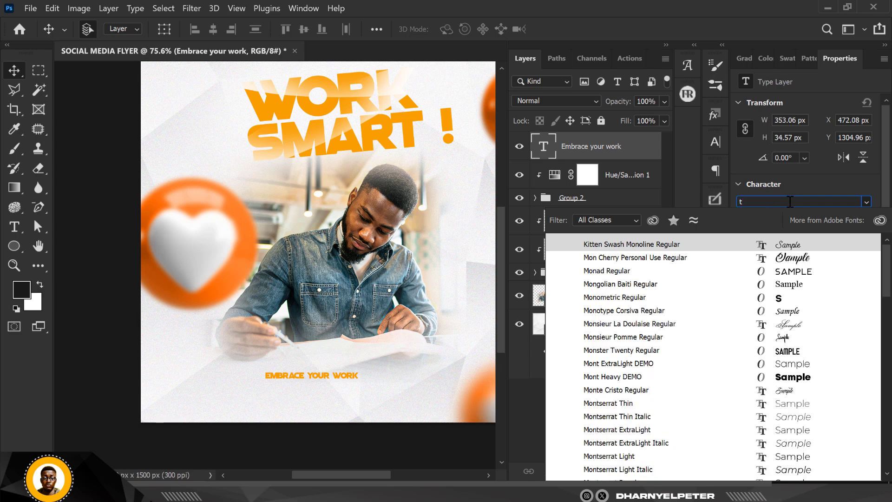
{"action": "scroll", "coordinate": [646, 279], "scroll_direction": "down", "scroll_amount": 4}
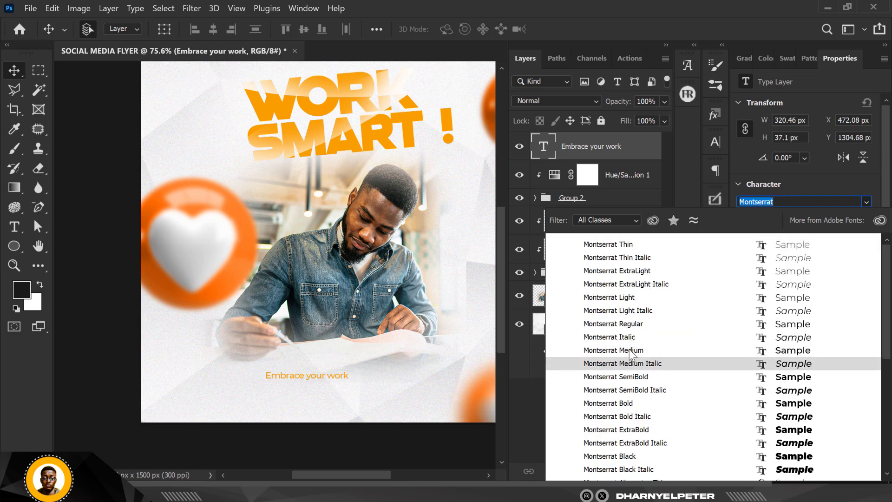
{"action": "left_click", "coordinate": [403, 420]}
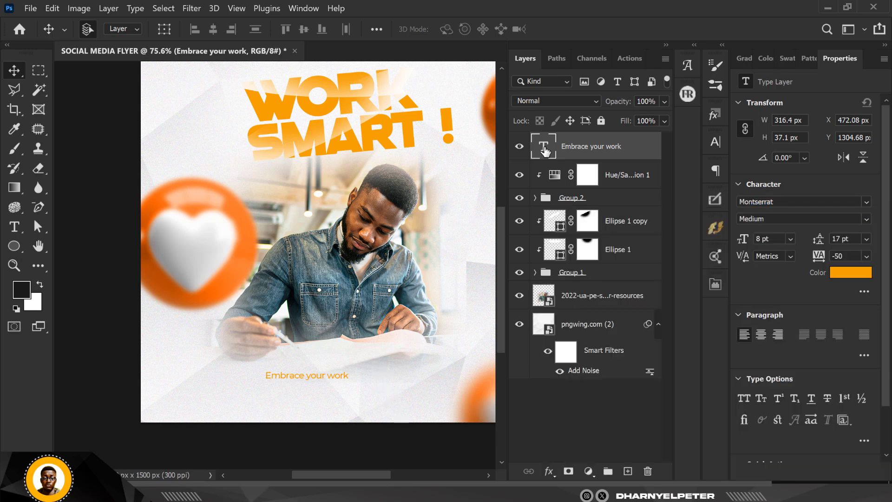
Extend the text over three lines with ", and make / every minute of your time count. Every effort / is a step towards greatness."
{"action": "double_click", "coordinate": [328, 391]}
{"action": "scroll", "coordinate": [358, 384], "scroll_direction": "up", "scroll_amount": 5}
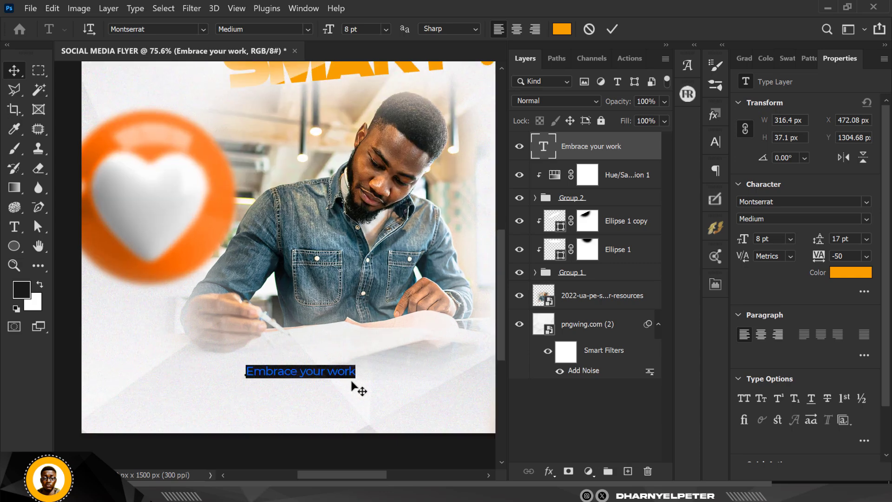
{"action": "left_click", "coordinate": [360, 390]}
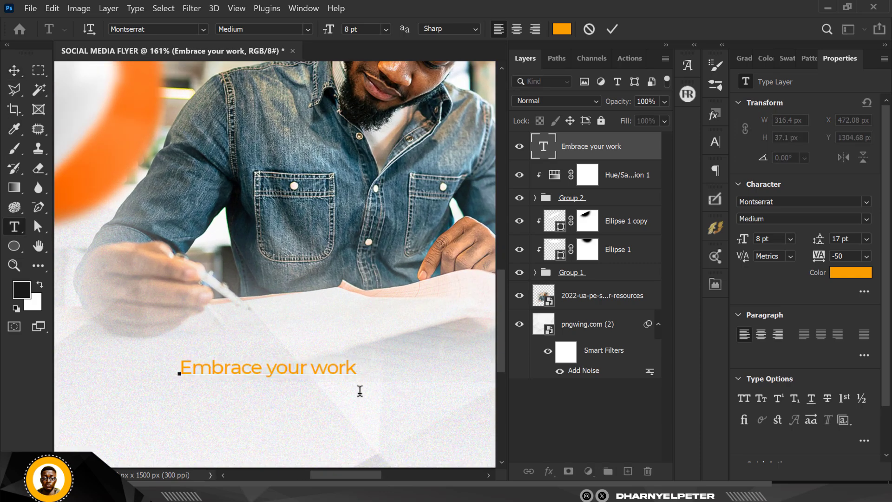
{"action": "type", "text": ", and make"}
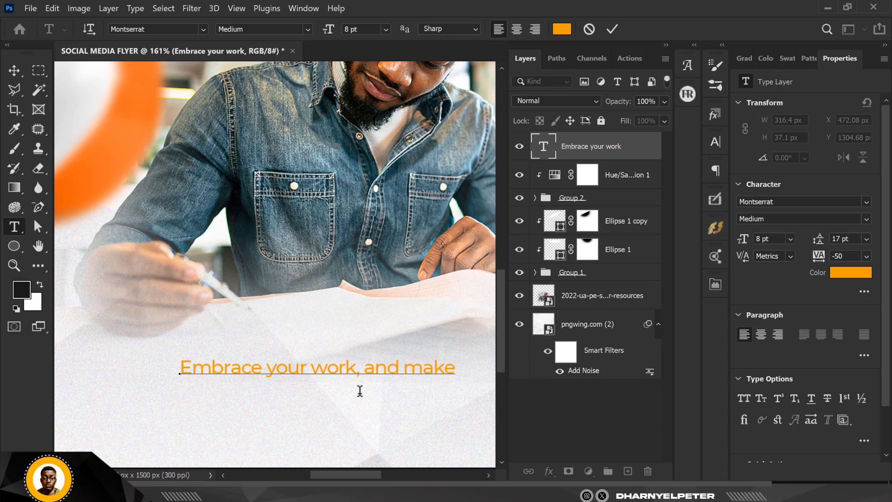
{"action": "key", "text": "Return"}
{"action": "type", "text": "every minute"}
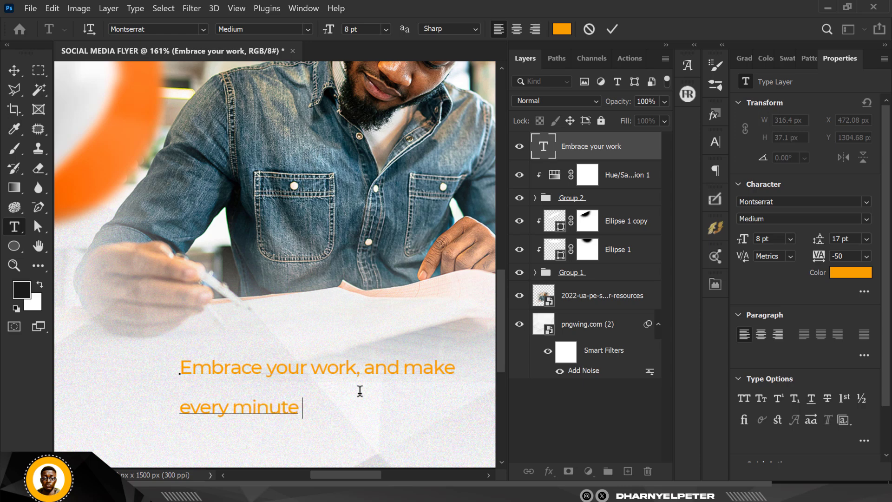
{"action": "type", "text": " of your"}
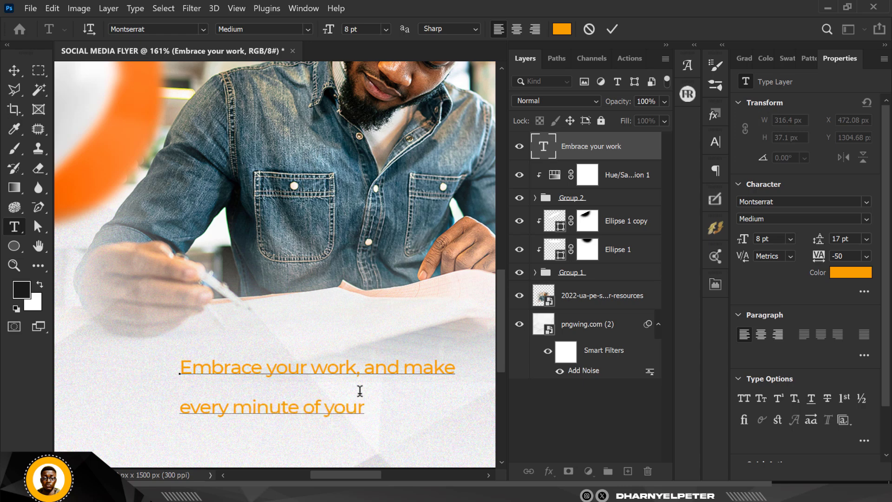
{"action": "type", "text": " time count"}
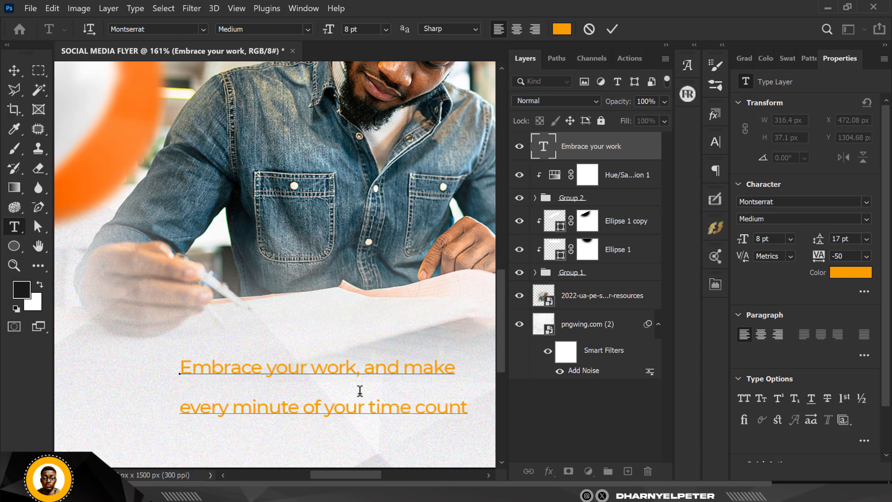
{"action": "type", "text": ". Ev"}
{"action": "key", "text": "ctrl+1"}
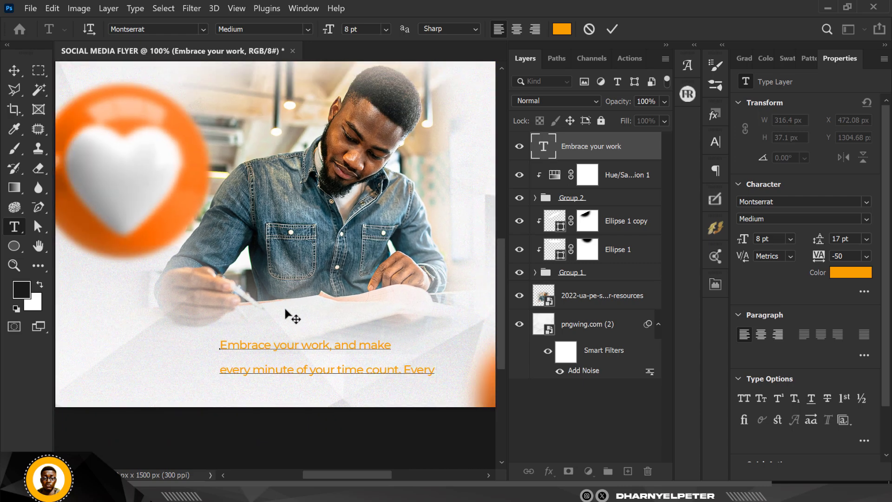
{"action": "type", "text": "very effort"}
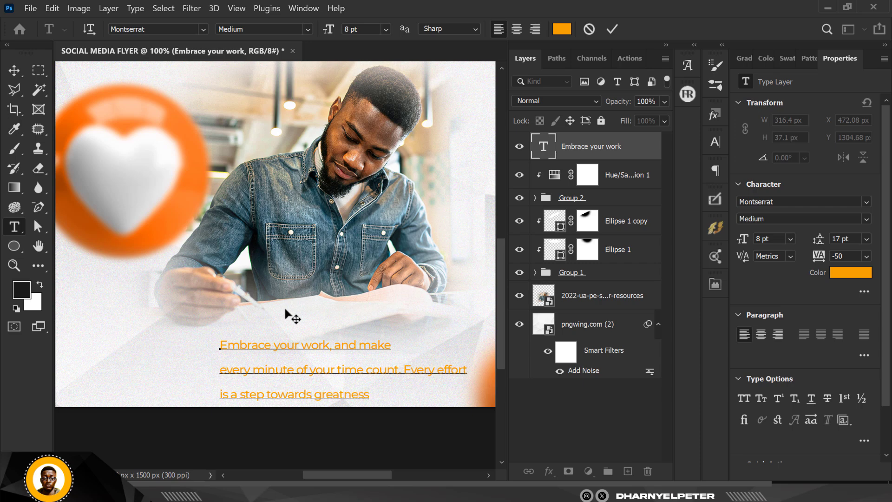
{"action": "left_click", "coordinate": [14, 70]}
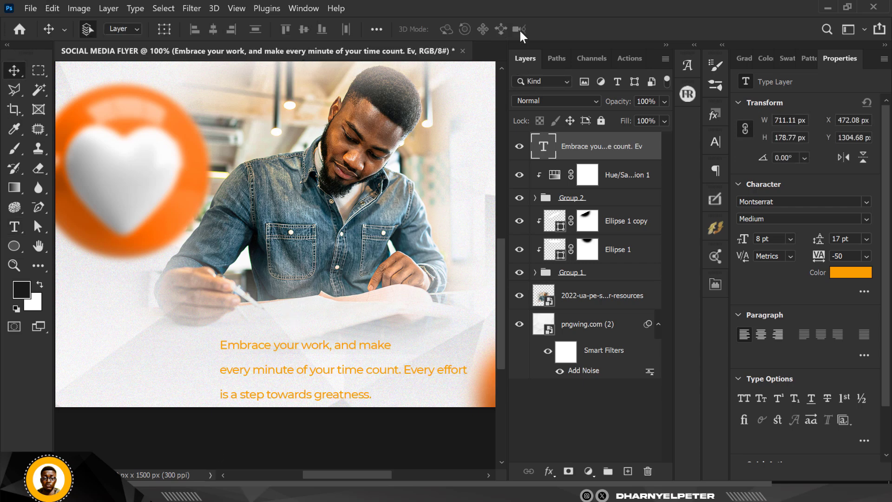
Center-align the three-line text and set its leading to 10 pt
{"action": "left_click", "coordinate": [759, 336]}
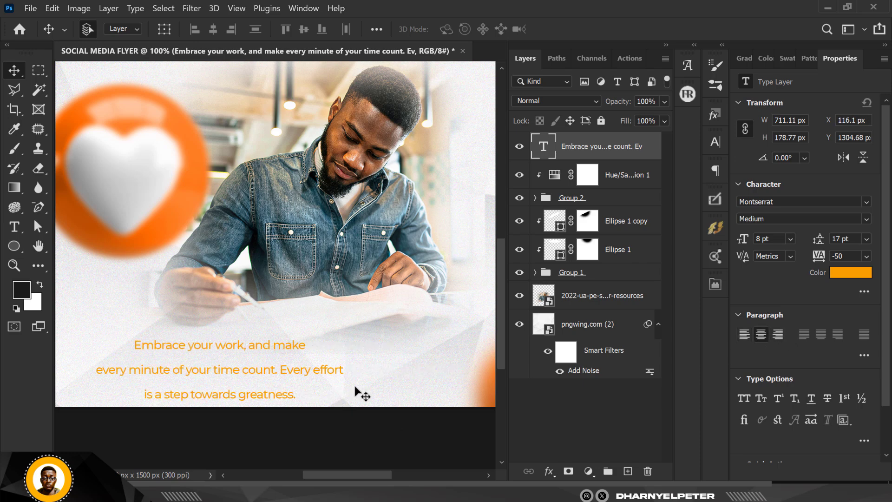
{"action": "left_click", "coordinate": [865, 239]}
{"action": "left_click", "coordinate": [859, 299]}
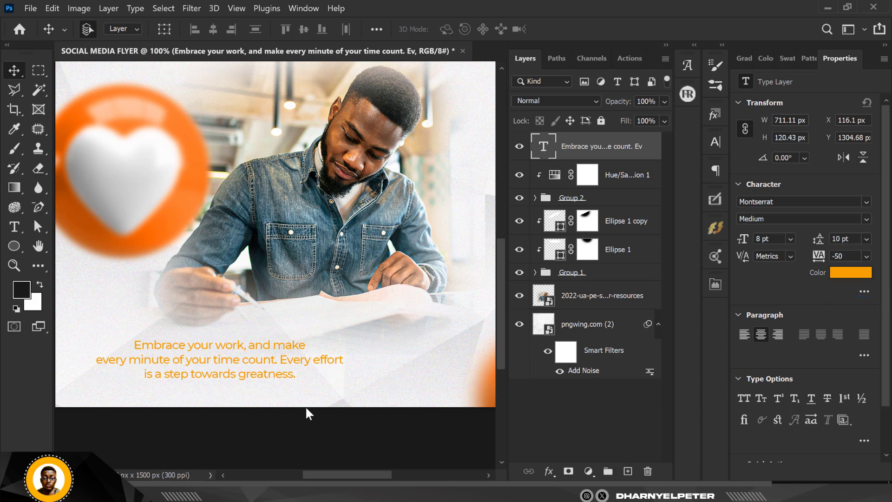
Move the three-line text beneath the photo, to about X 401 px and Y 1325 px
{"action": "left_click_drag", "start_coordinate": [260, 358], "coordinate": [349, 367]}
{"action": "scroll", "coordinate": [349, 368], "scroll_direction": "down", "scroll_amount": 5}
{"action": "scroll", "coordinate": [343, 375], "scroll_direction": "up", "scroll_amount": 5}
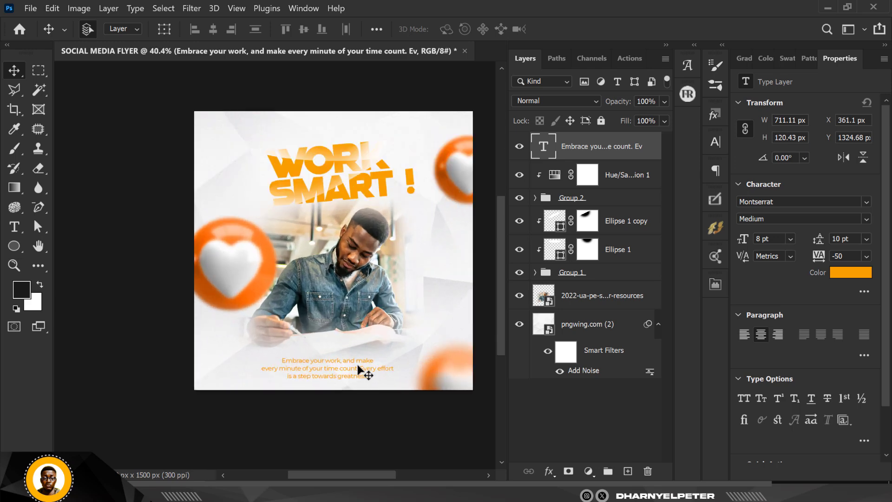
{"action": "left_click_drag", "start_coordinate": [366, 374], "coordinate": [381, 375]}
Set the leading of the three-line tagline to 8 pt
{"action": "left_click_drag", "start_coordinate": [845, 242], "coordinate": [827, 245]}
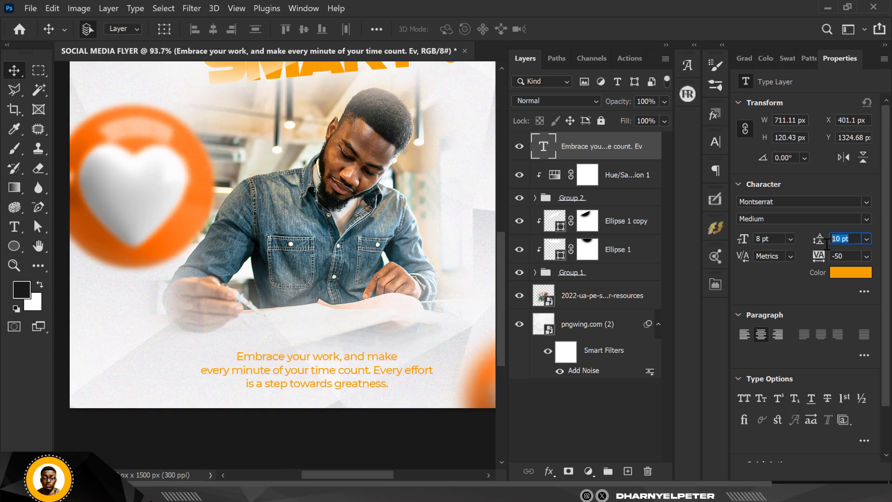
{"action": "type", "text": "8"}
{"action": "key", "text": "Return"}
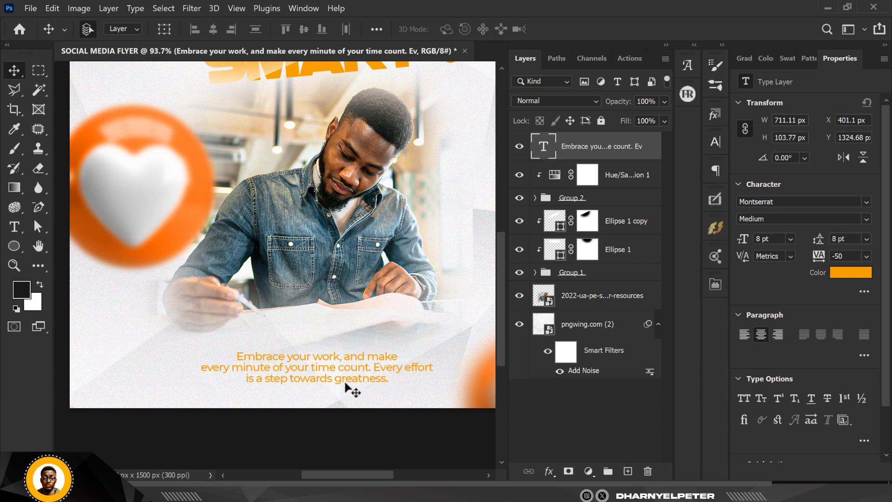
{"action": "scroll", "coordinate": [344, 380], "scroll_direction": "down", "scroll_amount": 4}
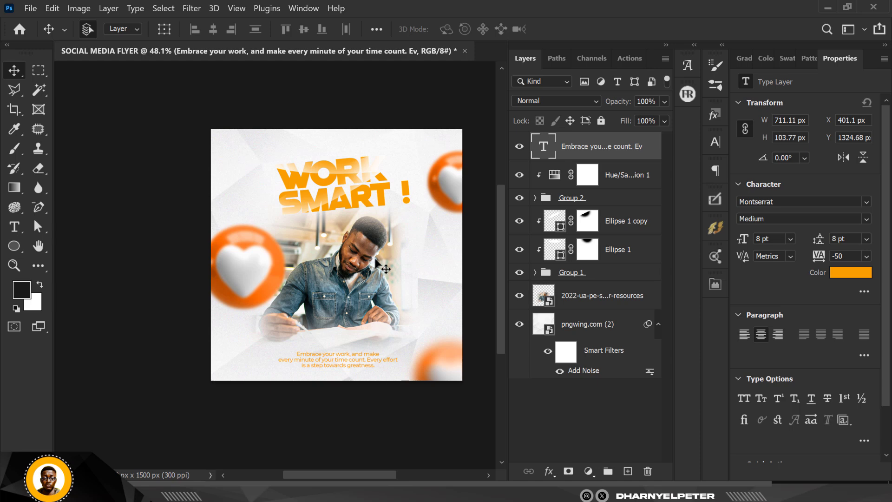
Change the tagline's text color to dark golden brown, hex 8d5c09
{"action": "scroll", "coordinate": [378, 260], "scroll_direction": "up", "scroll_amount": 3}
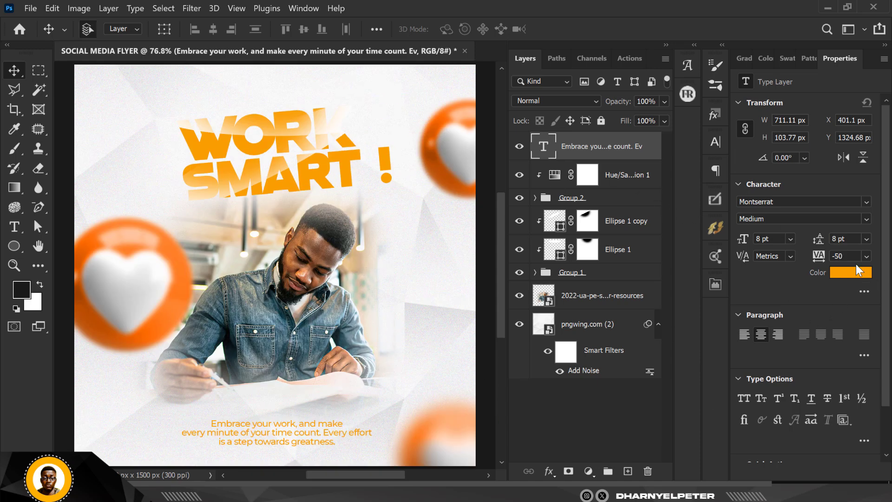
{"action": "left_click", "coordinate": [850, 273]}
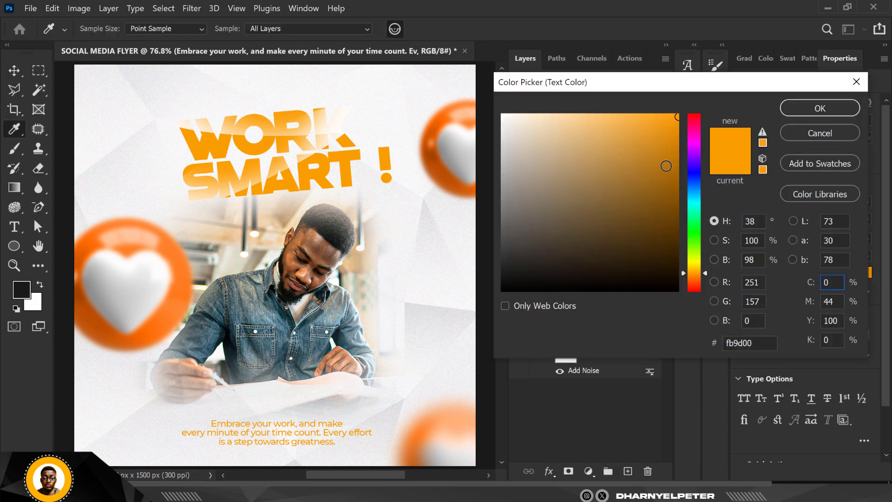
{"action": "left_click_drag", "start_coordinate": [667, 157], "coordinate": [668, 193]}
{"action": "left_click", "coordinate": [668, 193]}
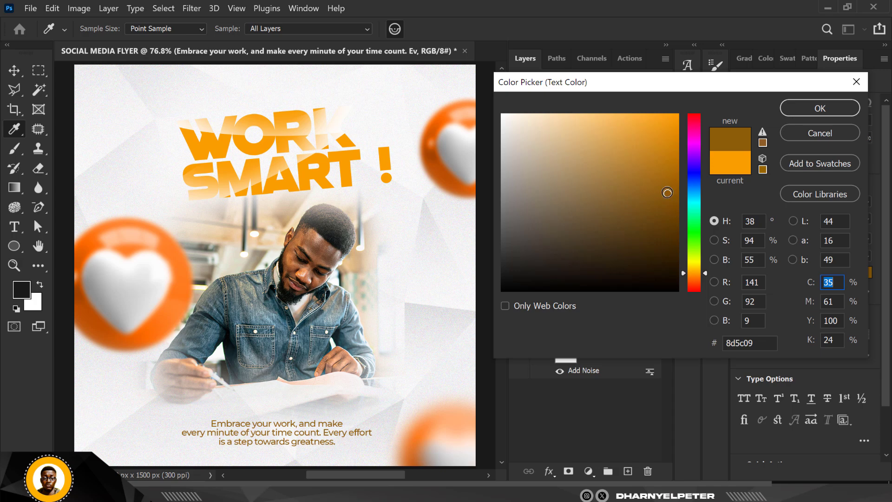
{"action": "left_click", "coordinate": [819, 110]}
{"action": "key", "text": "v"}
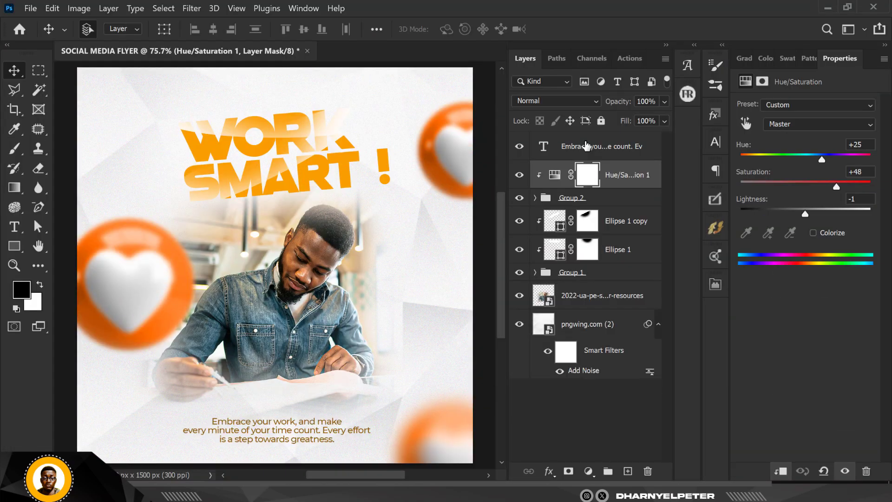
Change the tagline's font style to Montserrat Bold
{"action": "left_click", "coordinate": [586, 146]}
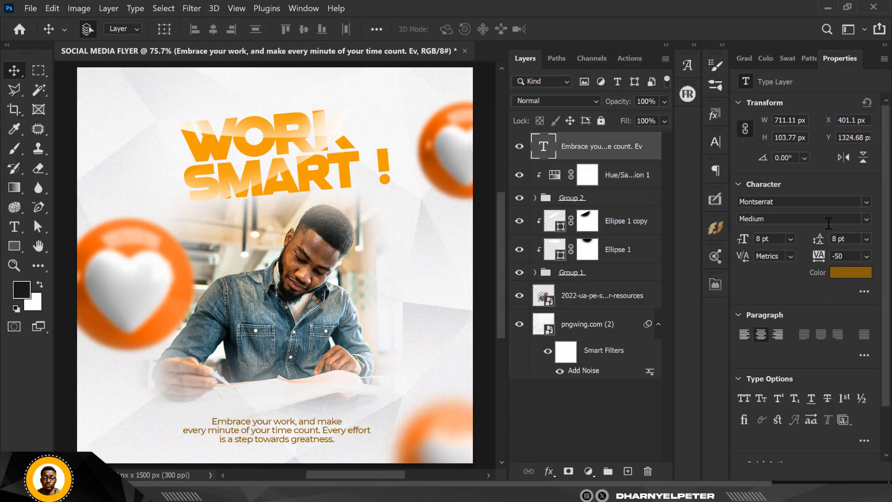
{"action": "left_click", "coordinate": [864, 217]}
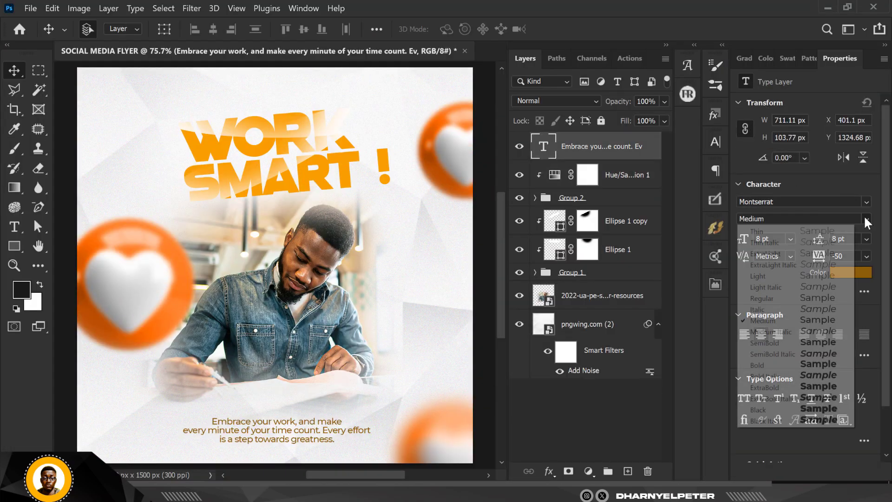
{"action": "left_click", "coordinate": [766, 365]}
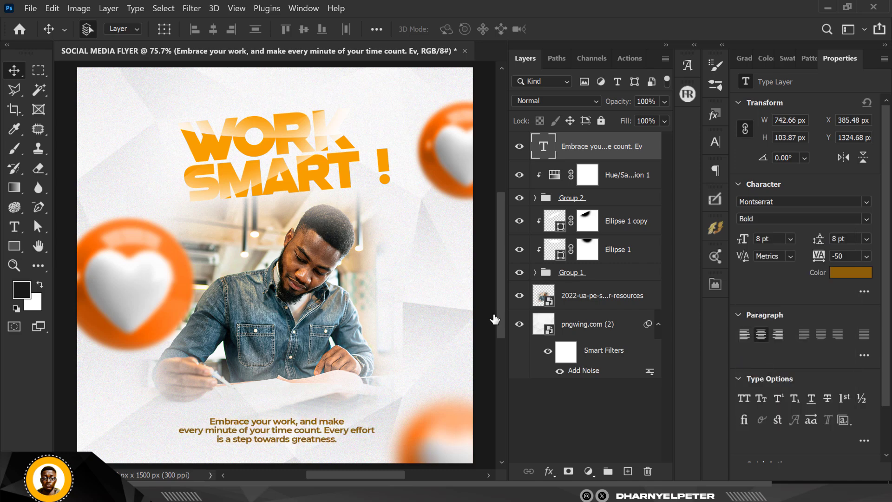
{"action": "scroll", "coordinate": [358, 257], "scroll_direction": "down", "scroll_amount": 2}
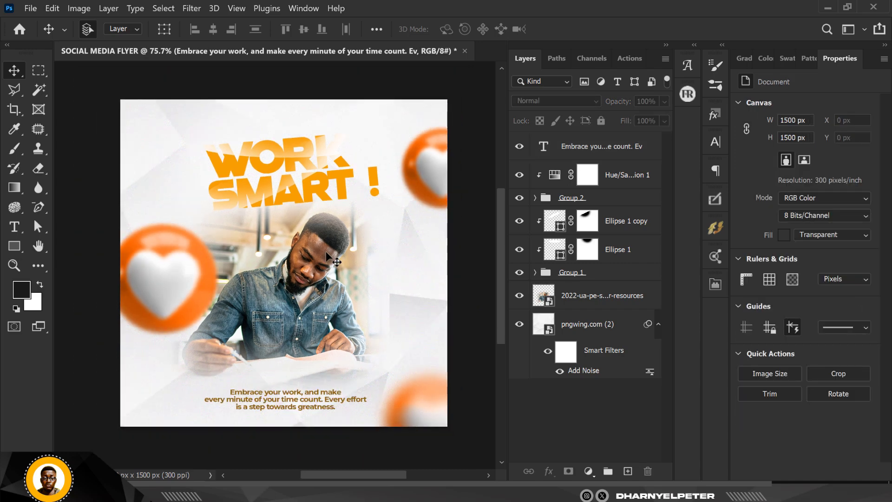
{"action": "scroll", "coordinate": [332, 259], "scroll_direction": "up", "scroll_amount": 1}
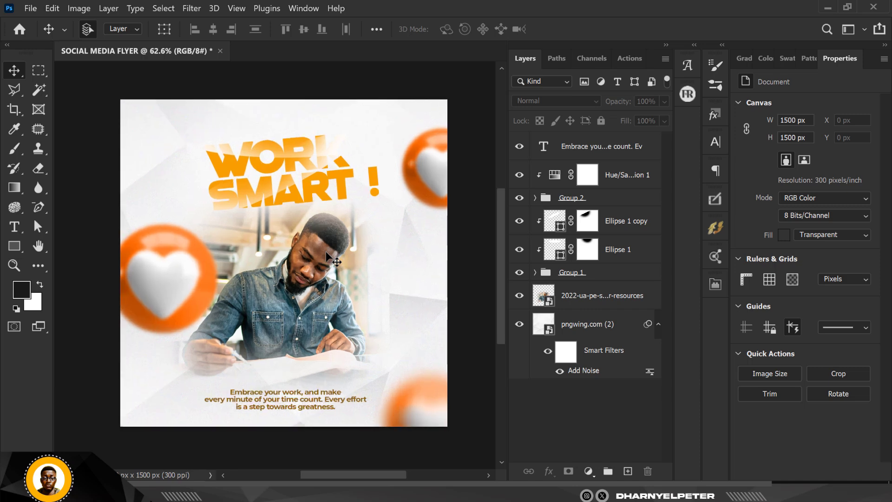
{"action": "scroll", "coordinate": [325, 252], "scroll_direction": "up", "scroll_amount": 1}
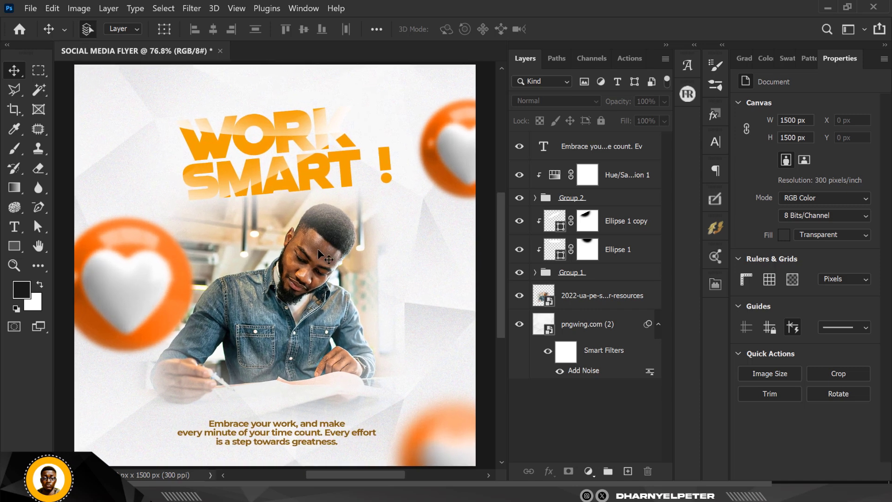
Add a Color Balance adjustment layer above the tagline, with midtones at Cyan-Red +3 and Yellow-Blue -9
{"action": "left_click", "coordinate": [607, 146]}
{"action": "left_click", "coordinate": [588, 471]}
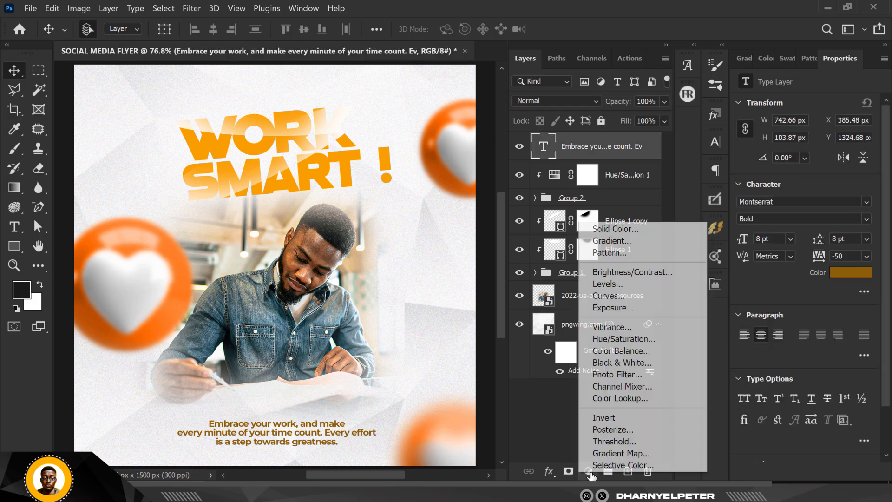
{"action": "left_click", "coordinate": [636, 352]}
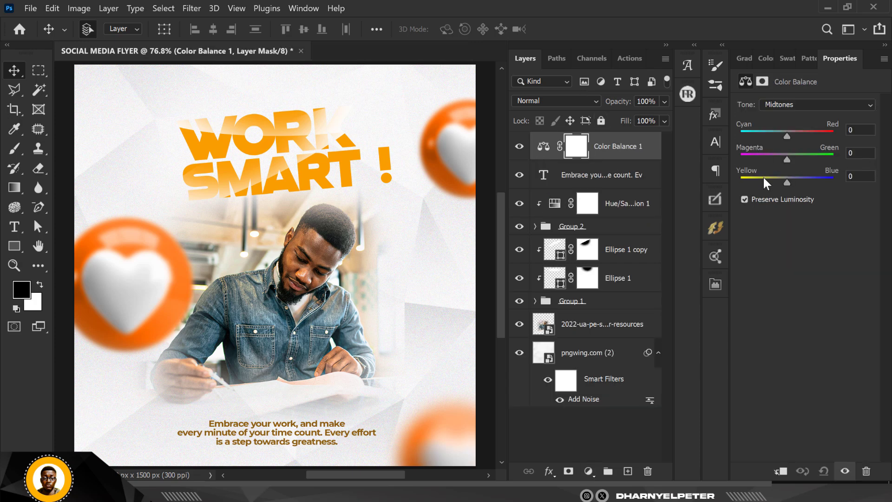
{"action": "left_click_drag", "start_coordinate": [786, 135], "coordinate": [788, 137]}
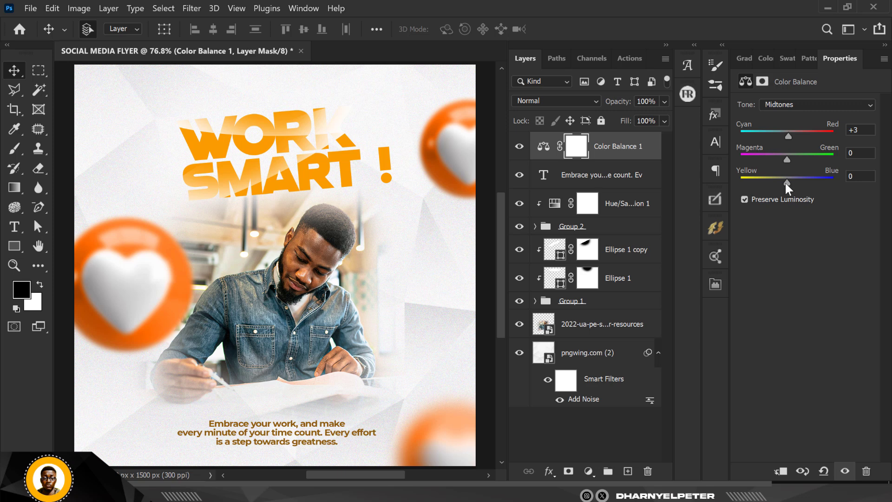
{"action": "left_click_drag", "start_coordinate": [785, 181], "coordinate": [783, 182]}
Set the Color Balance shadows to Cyan-Red +12 and Yellow-Blue -3
{"action": "left_click", "coordinate": [785, 100]}
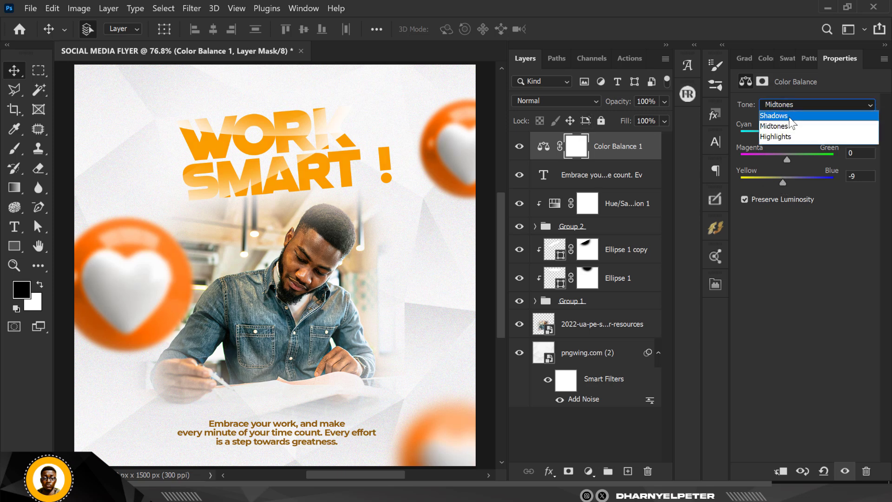
{"action": "left_click", "coordinate": [789, 117]}
{"action": "left_click_drag", "start_coordinate": [790, 133], "coordinate": [794, 135]}
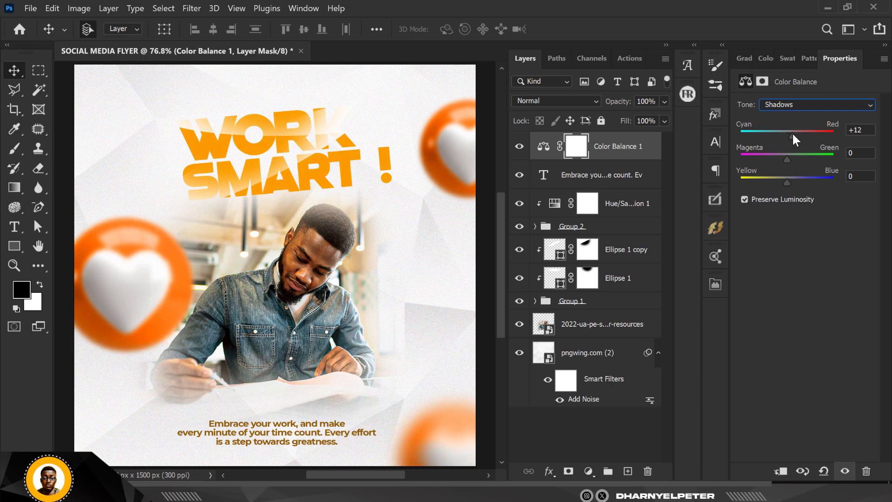
{"action": "left_click_drag", "start_coordinate": [788, 180], "coordinate": [786, 180]}
Set the Color Balance highlights to Cyan-Red +3 and Yellow-Blue -4, and deselect the adjustment layer
{"action": "left_click", "coordinate": [759, 106]}
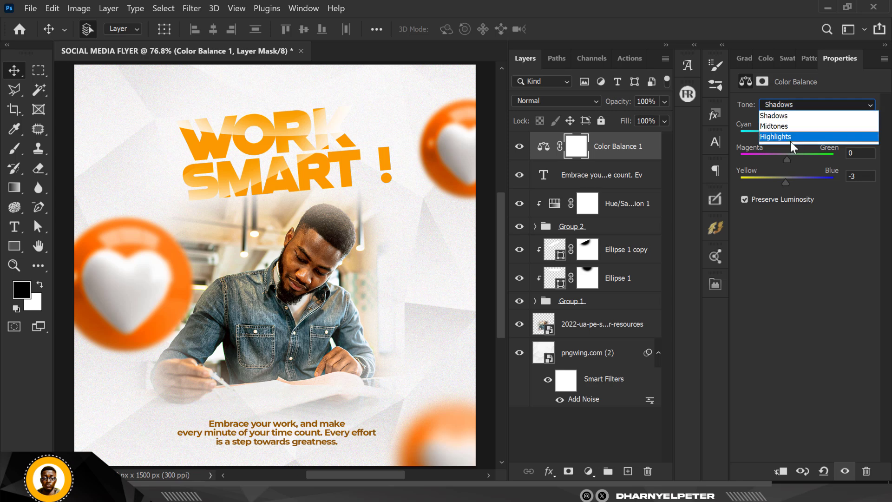
{"action": "left_click", "coordinate": [791, 139]}
{"action": "left_click_drag", "start_coordinate": [788, 136], "coordinate": [789, 136]}
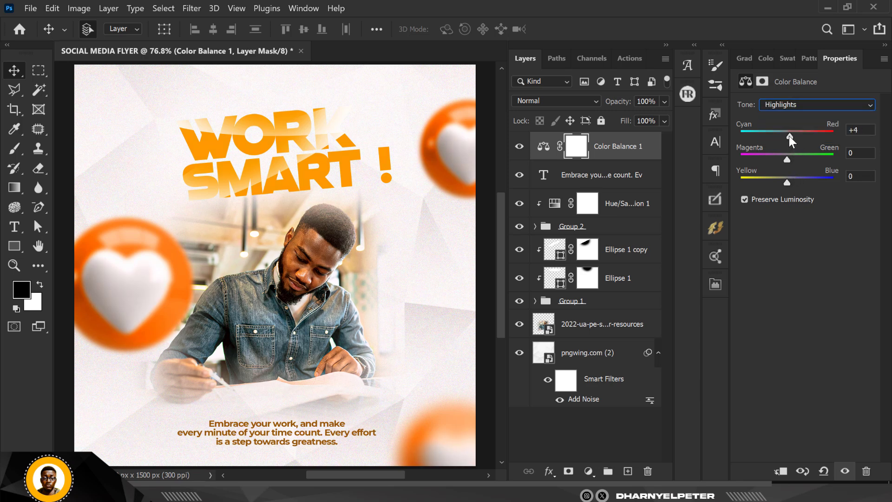
{"action": "left_click_drag", "start_coordinate": [788, 181], "coordinate": [785, 183]}
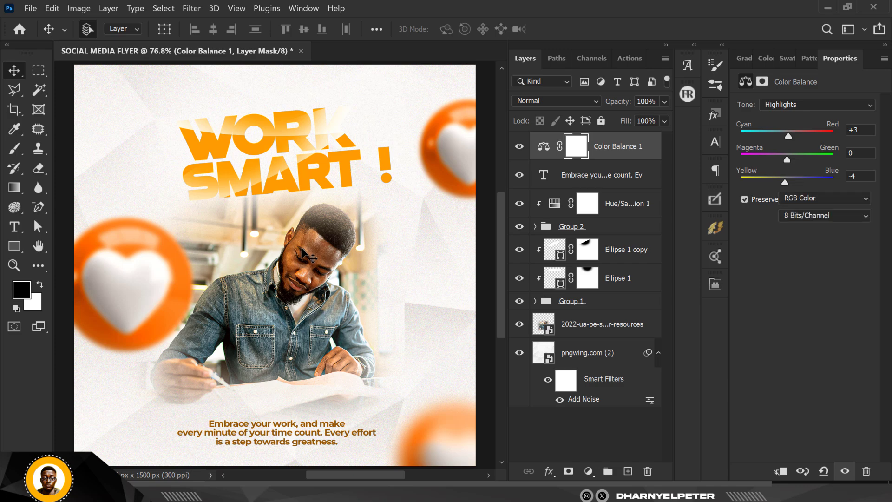
{"action": "scroll", "coordinate": [321, 251], "scroll_direction": "down", "scroll_amount": 1}
{"action": "left_click", "coordinate": [462, 170]}
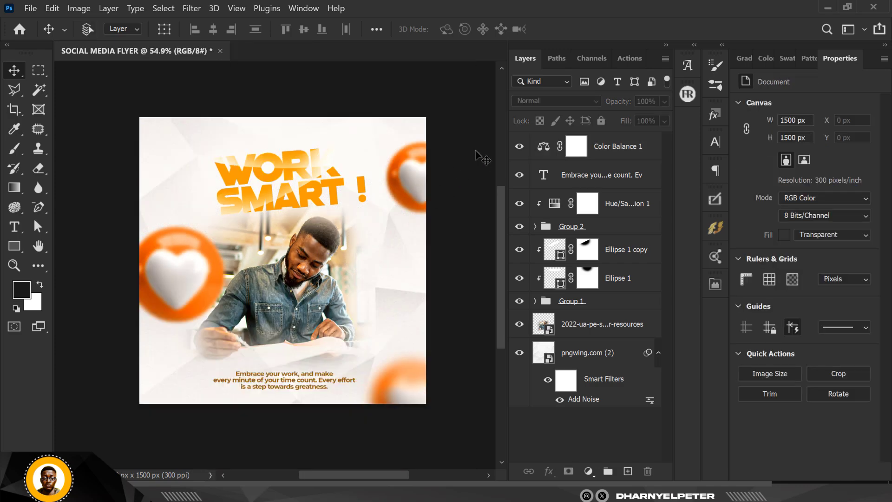
{"action": "scroll", "coordinate": [479, 155], "scroll_direction": "up", "scroll_amount": 1}
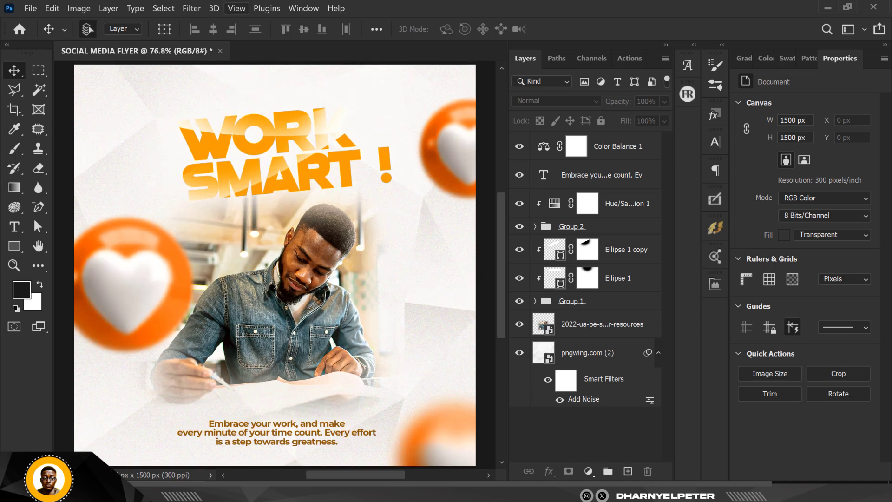